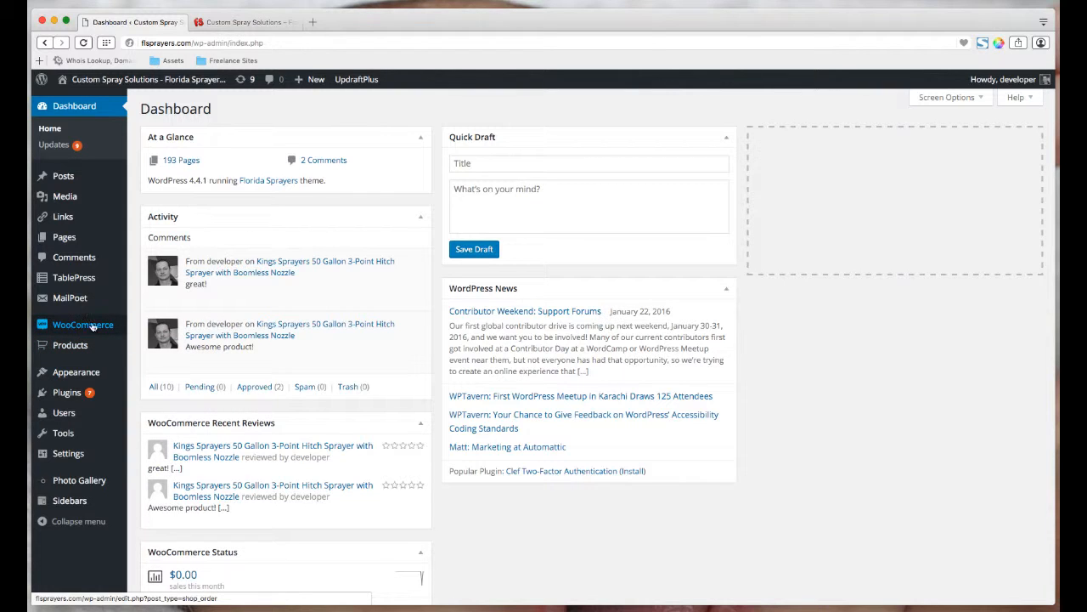
Open the WooCommerce orders list for a look, followed by the list of all products
mouse_move(61, 350)
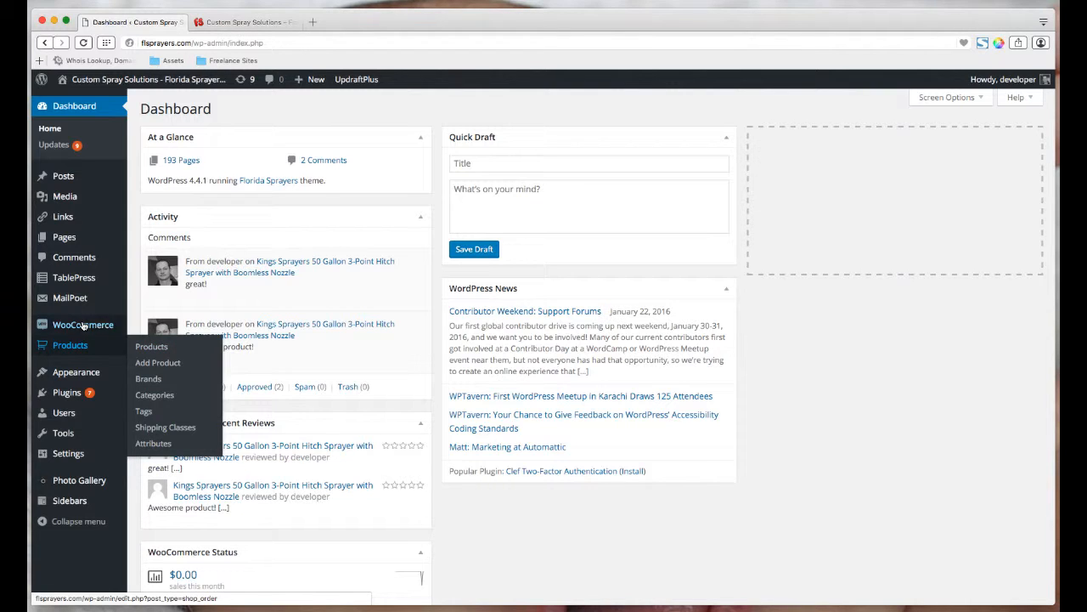
mouse_move(83, 326)
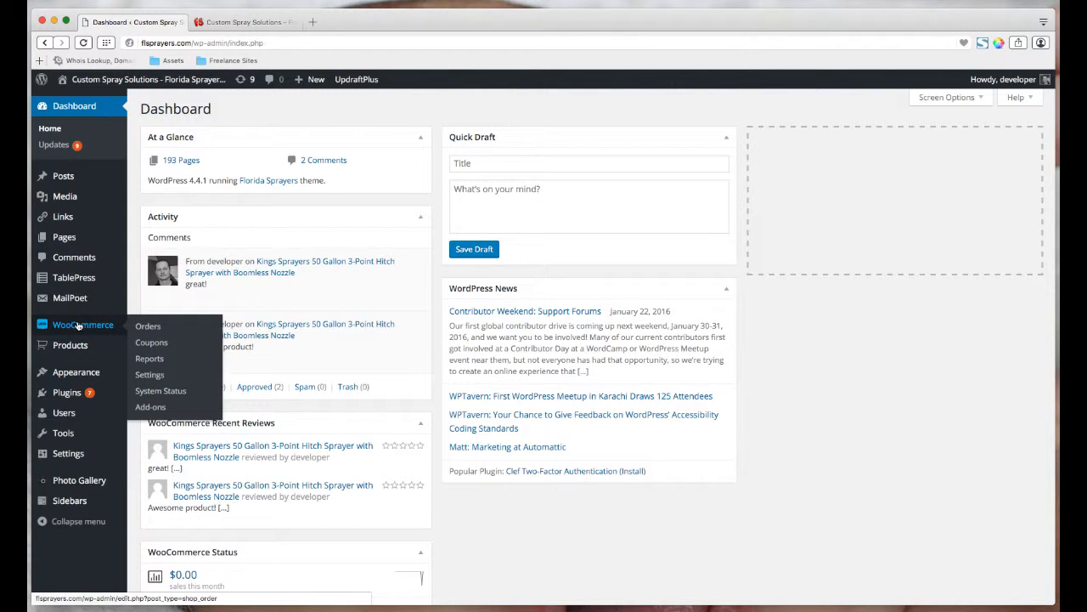
left_click(148, 327)
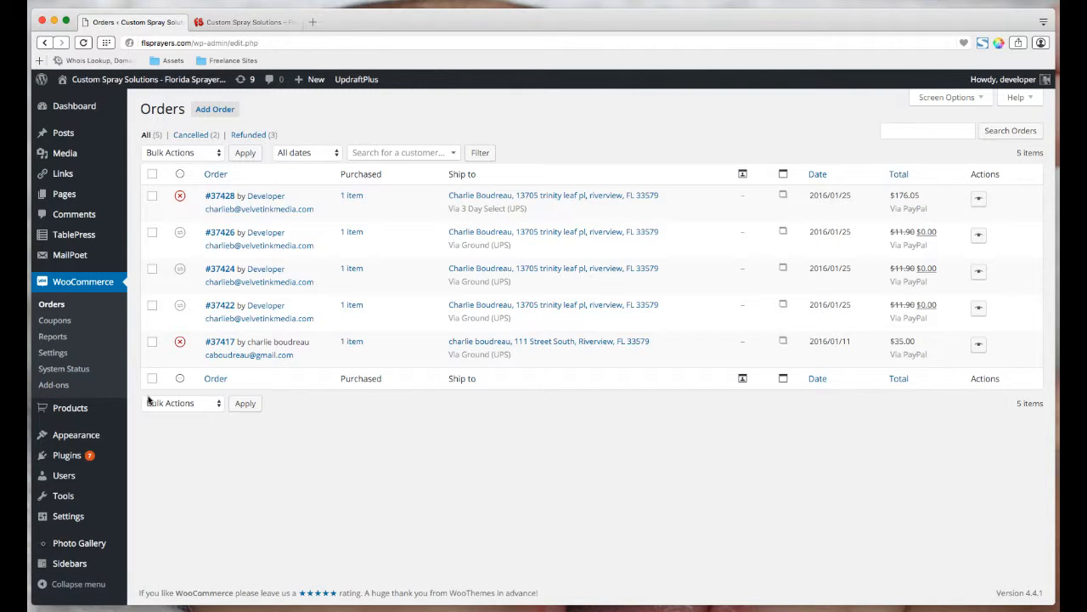
left_click(76, 409)
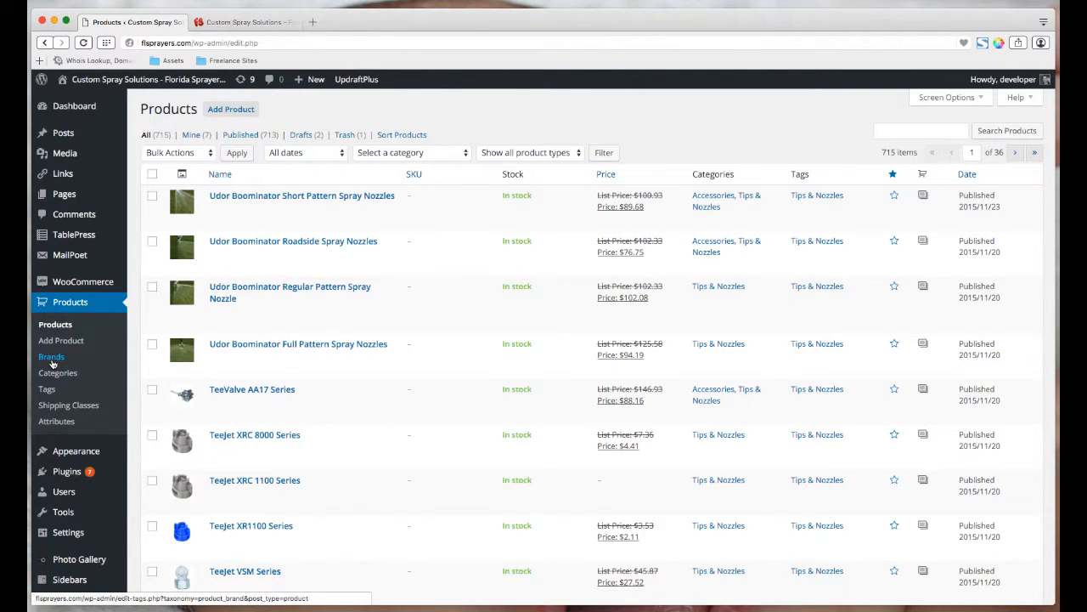
Open the shop page of the live storefront and look through the product listing
left_click(236, 25)
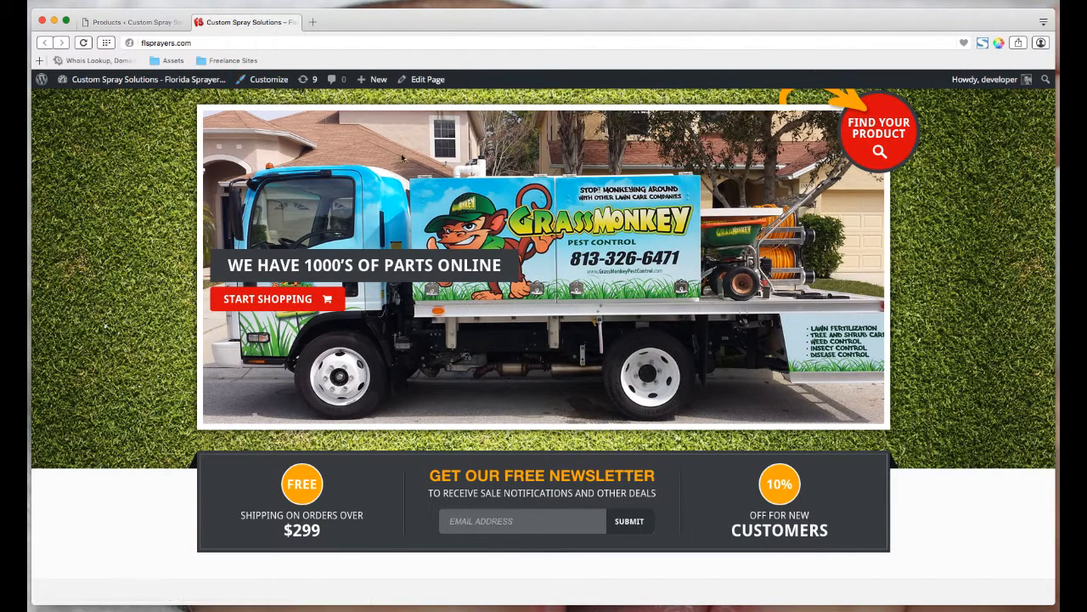
scroll(446, 255, "up", 3)
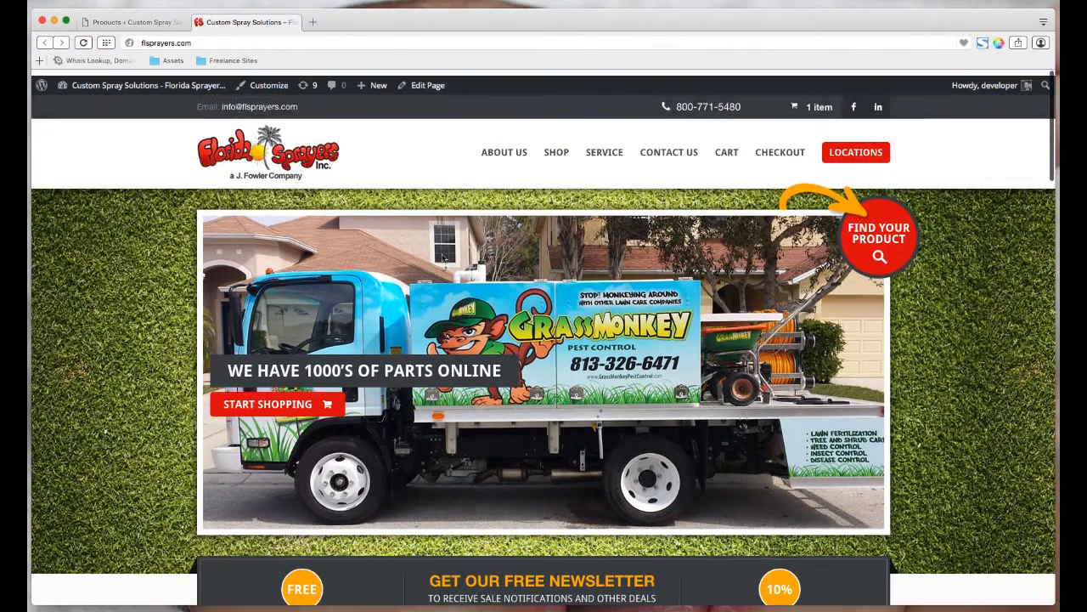
left_click(556, 147)
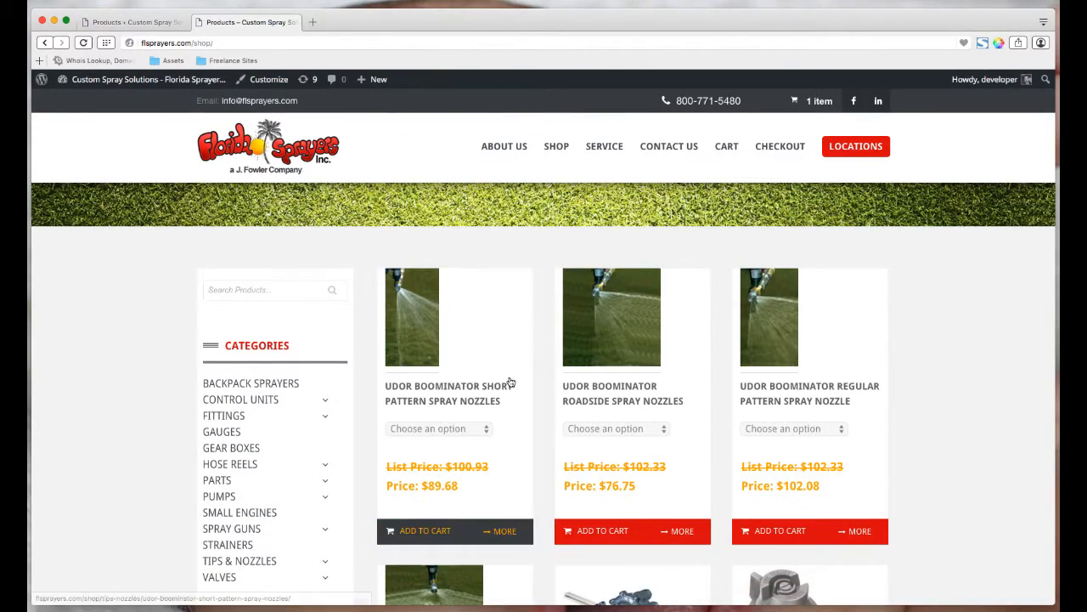
scroll(512, 365, "down", 1)
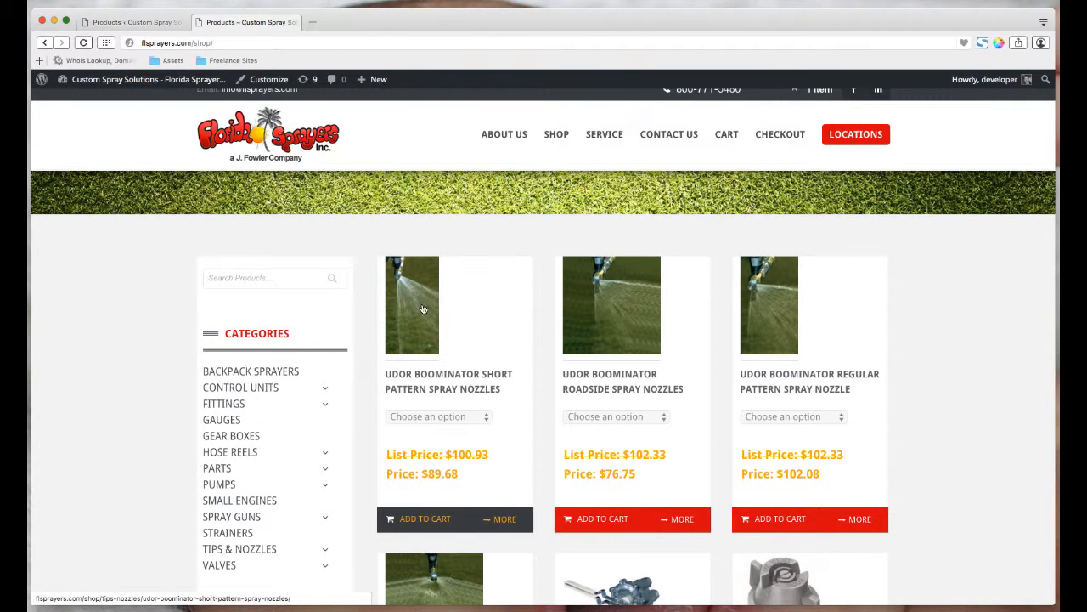
scroll(439, 280, "down", 3)
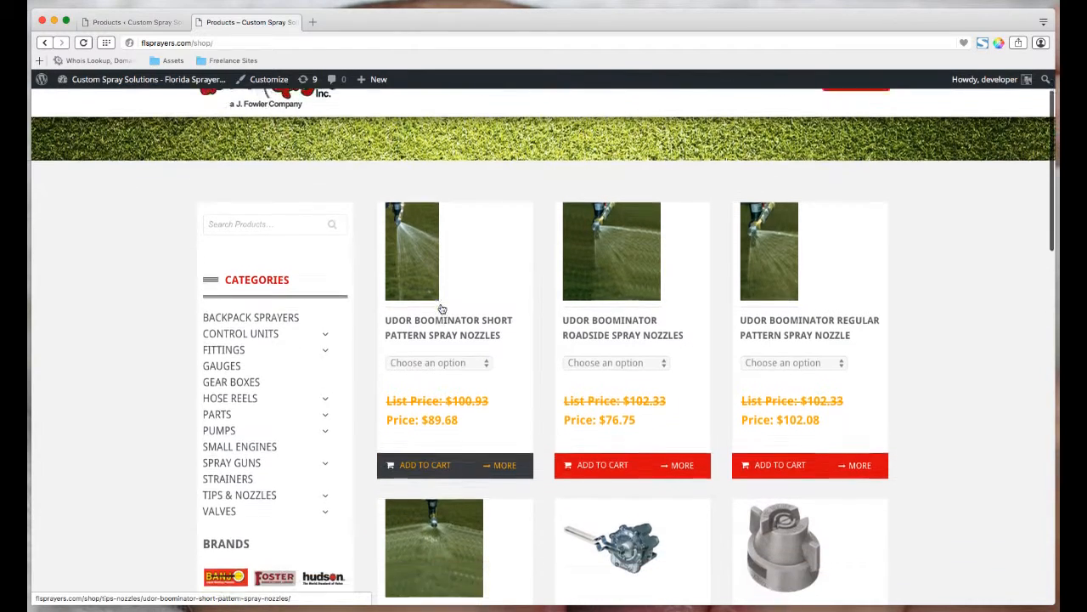
scroll(600, 292, "down", 10)
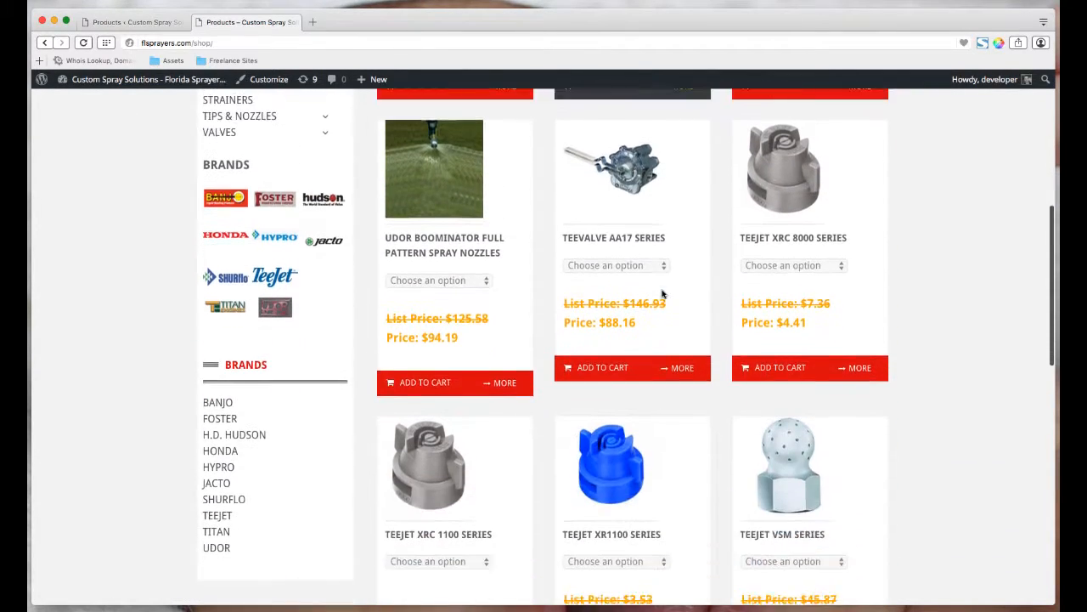
scroll(483, 321, "down", 1)
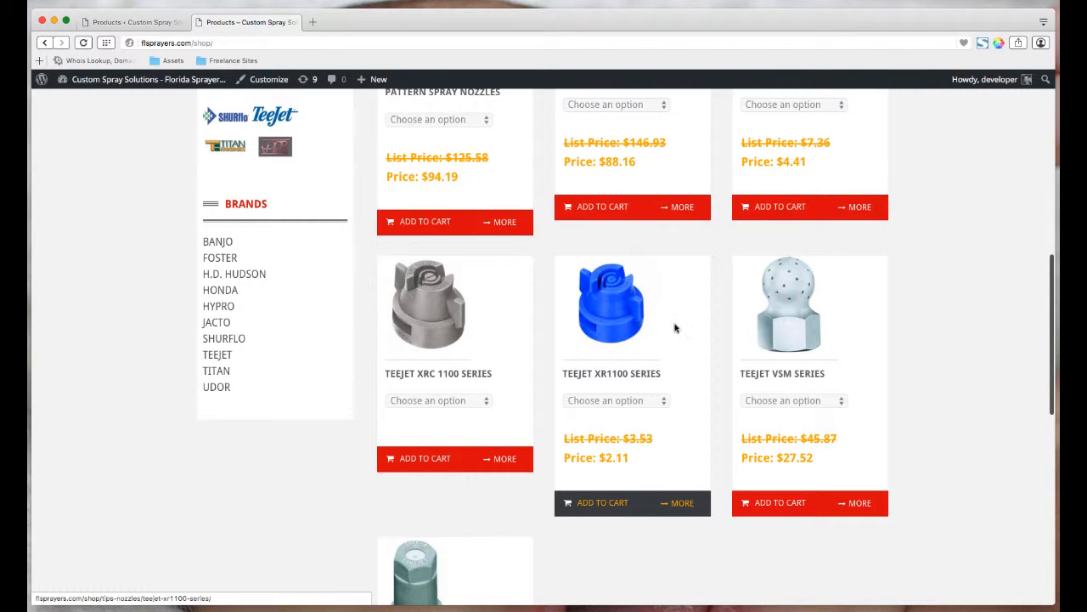
scroll(700, 294, "up", 10)
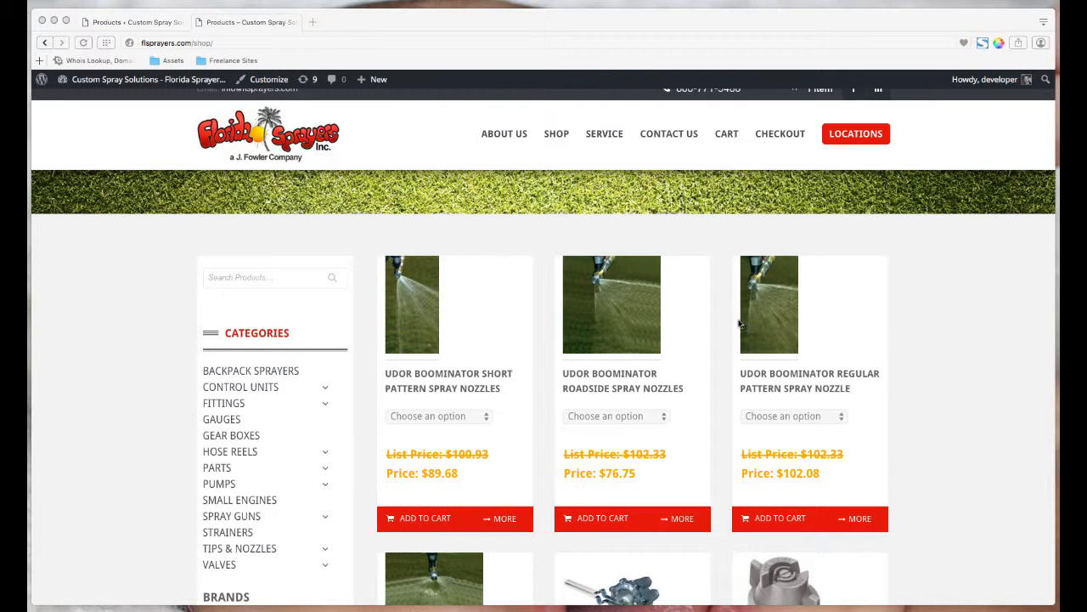
Open the Udor Boominator Short Pattern Spray Nozzles page and review its description, option tables and related products
left_click(141, 310)
left_click(457, 374)
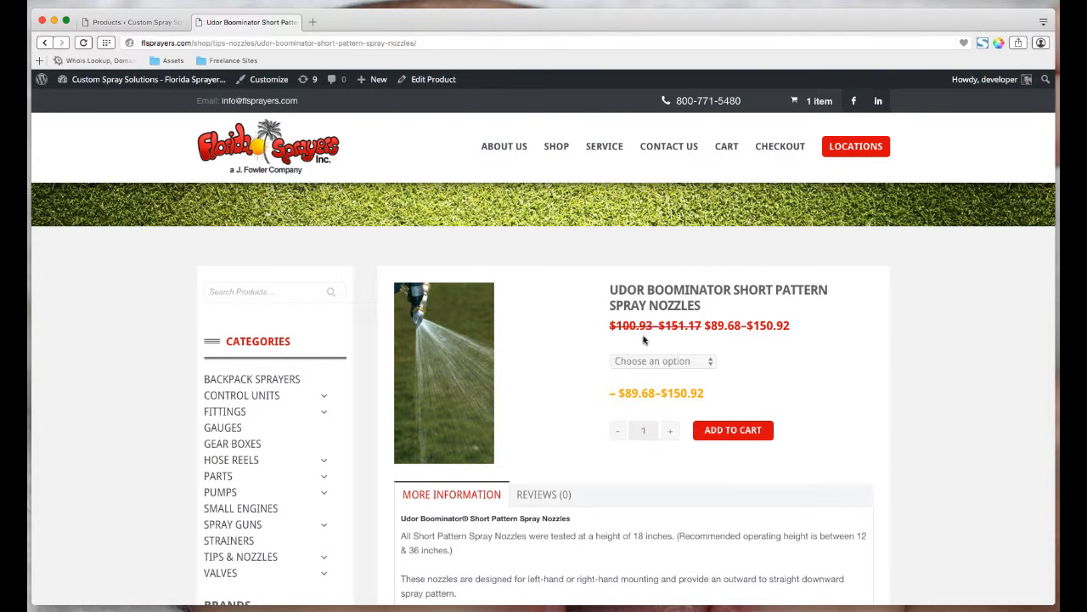
scroll(565, 283, "down", 5)
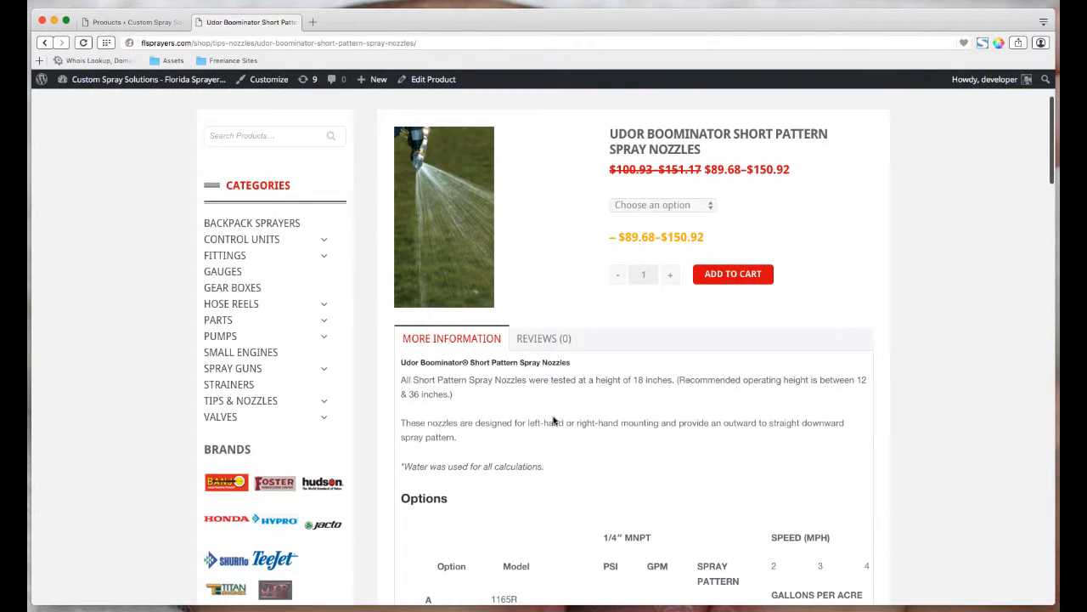
scroll(573, 309, "down", 10)
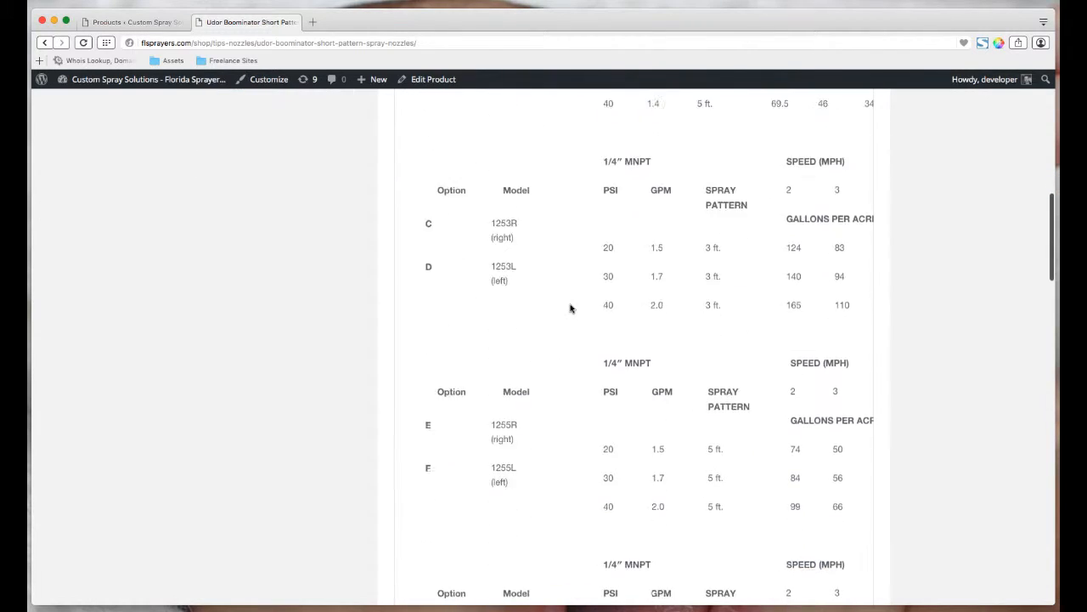
scroll(571, 308, "down", 19)
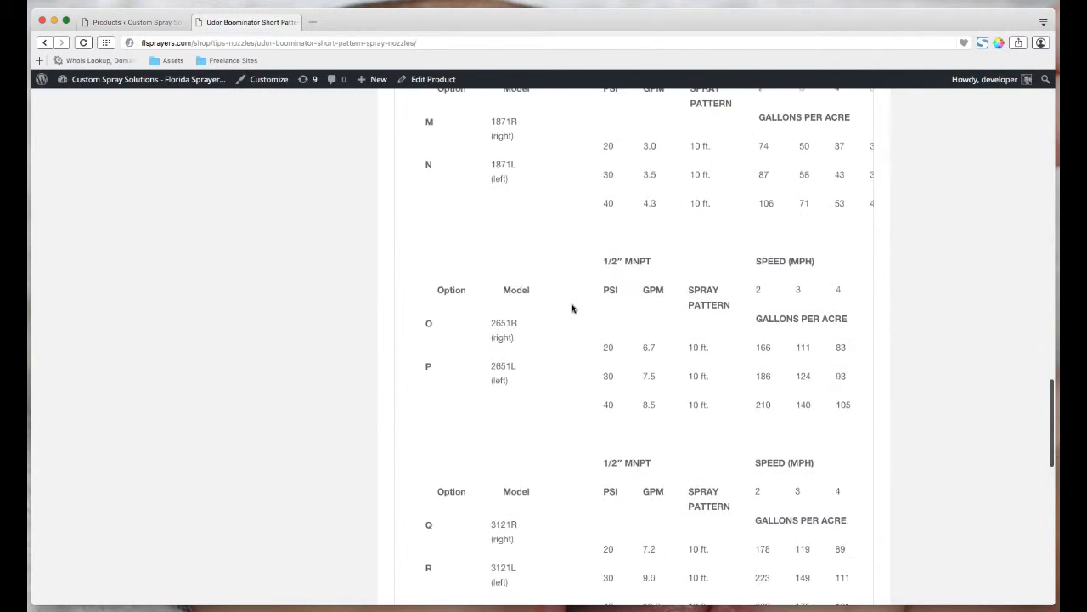
scroll(573, 308, "down", 3)
scroll(440, 402, "up", 9)
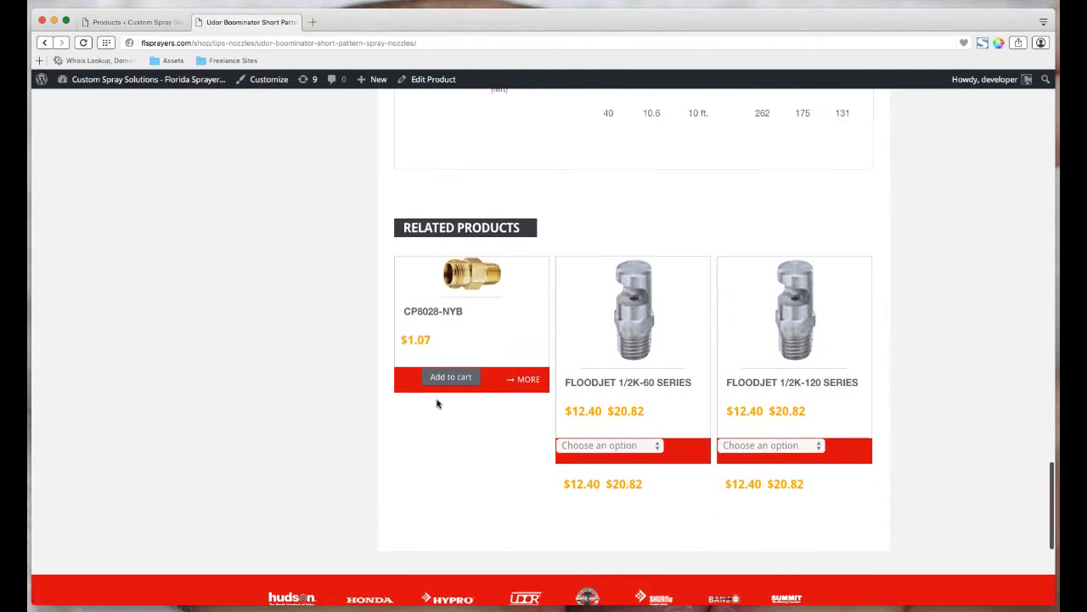
scroll(437, 402, "up", 20)
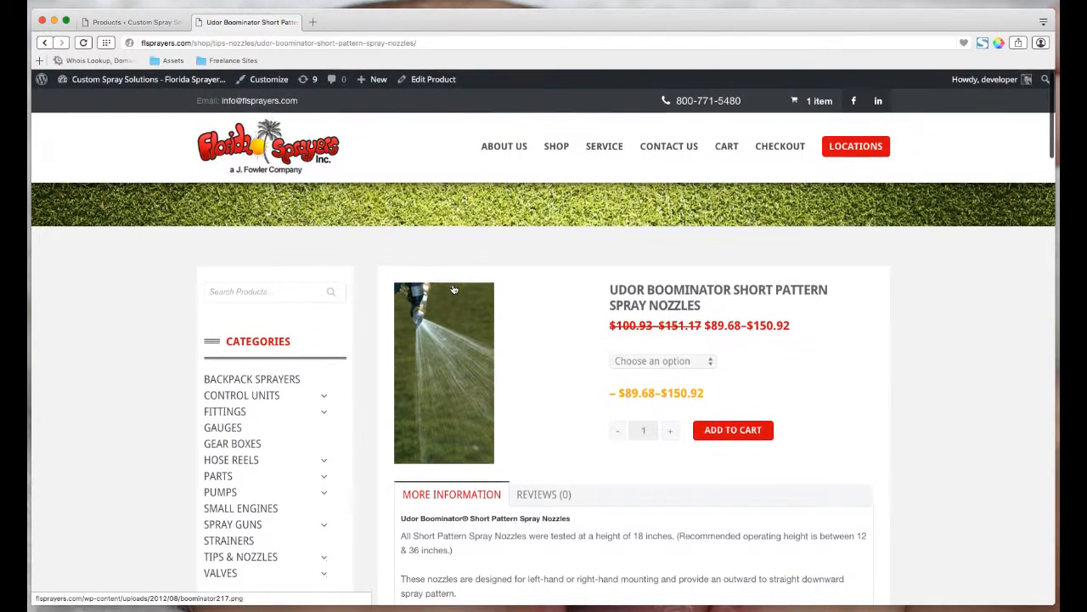
Open the Udor Boominator Short Pattern Spray Nozzles product for editing from its live page
left_click(129, 22)
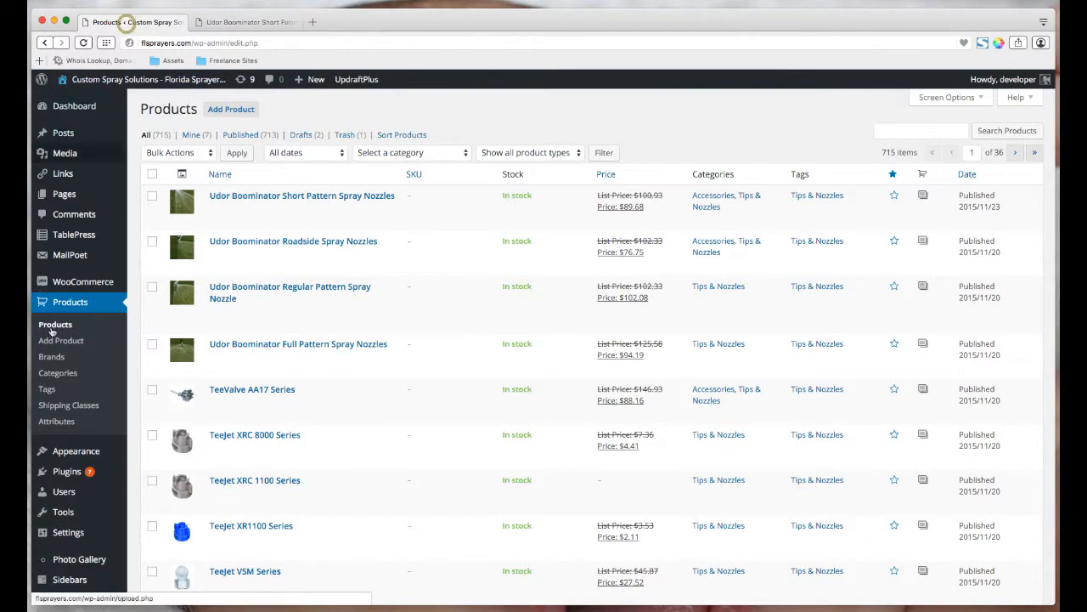
left_click(235, 26)
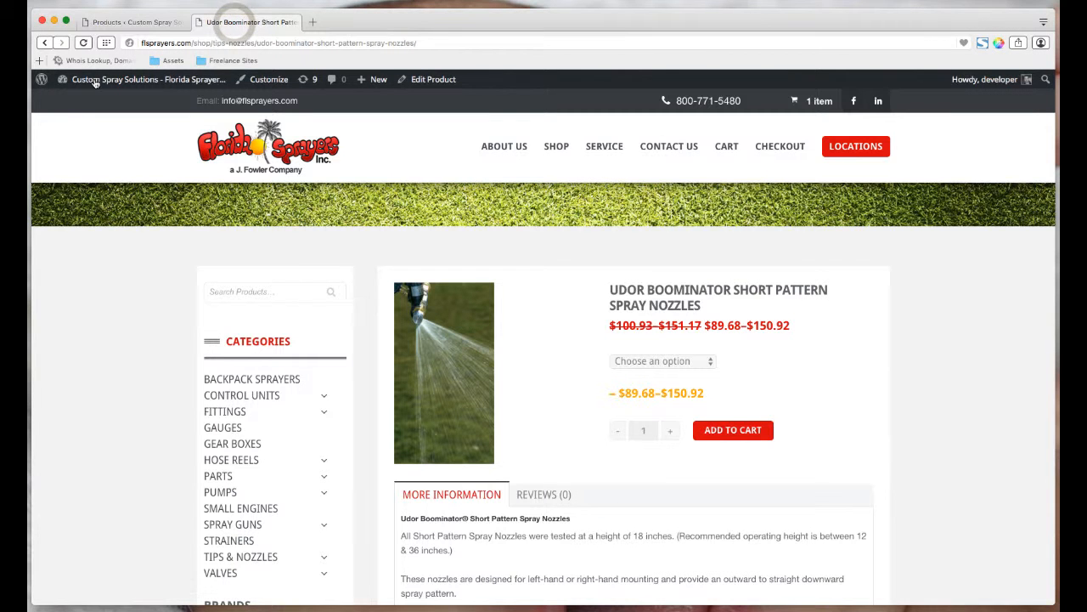
mouse_move(126, 81)
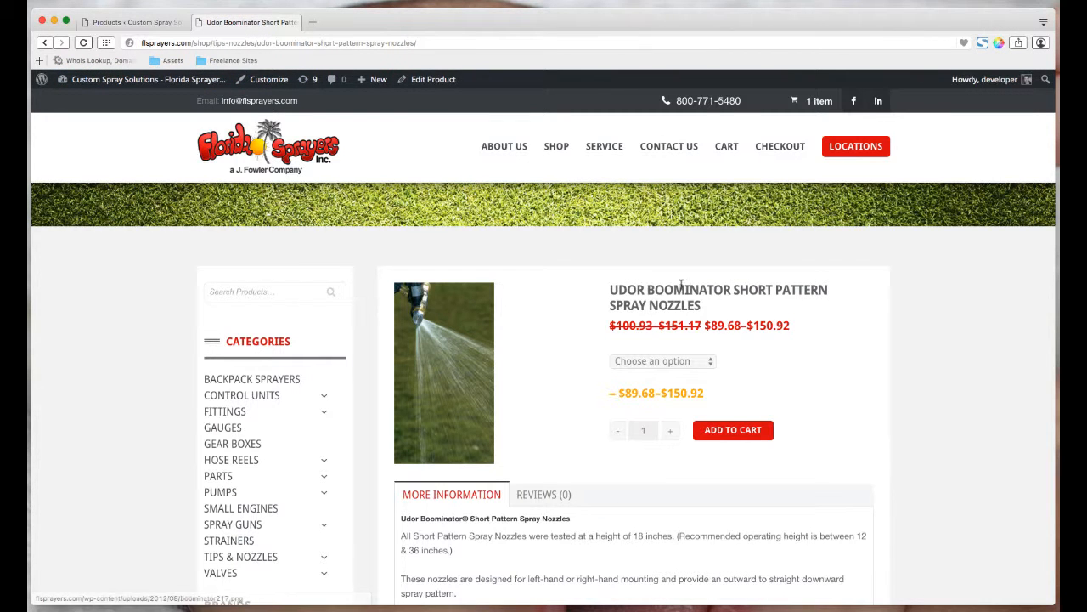
left_click_drag(710, 303, 626, 290)
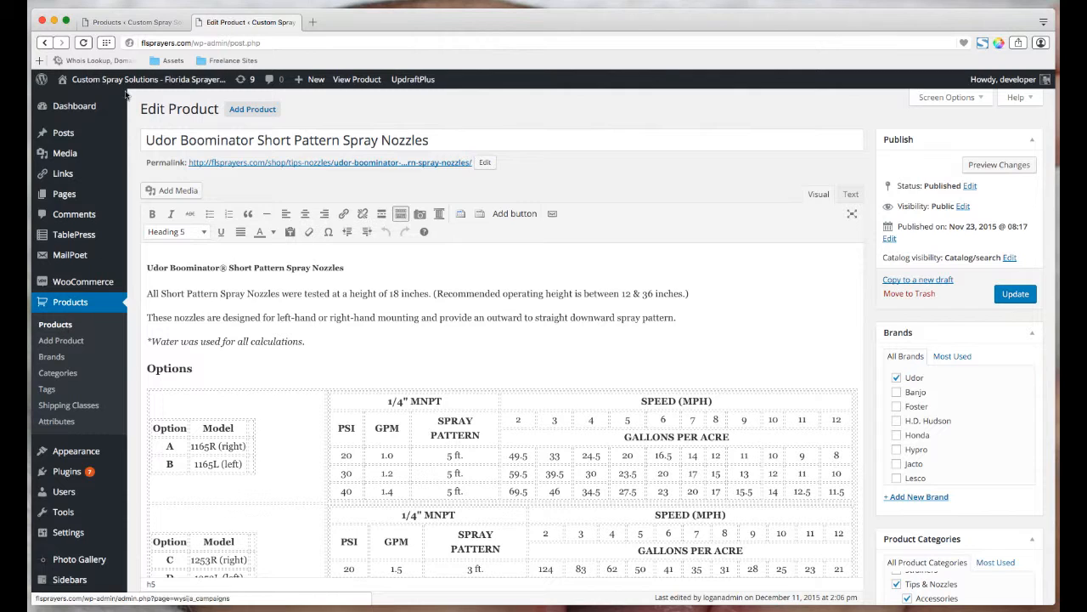
Highlight the product title and the introductory description above the Options heading in the product editor
left_click(140, 26)
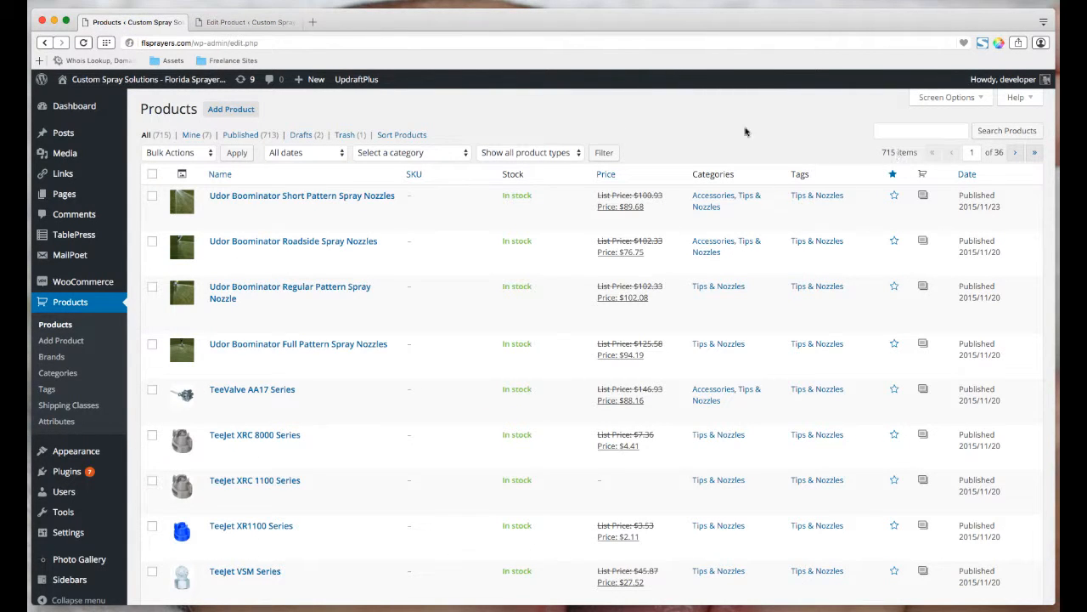
left_click(246, 21)
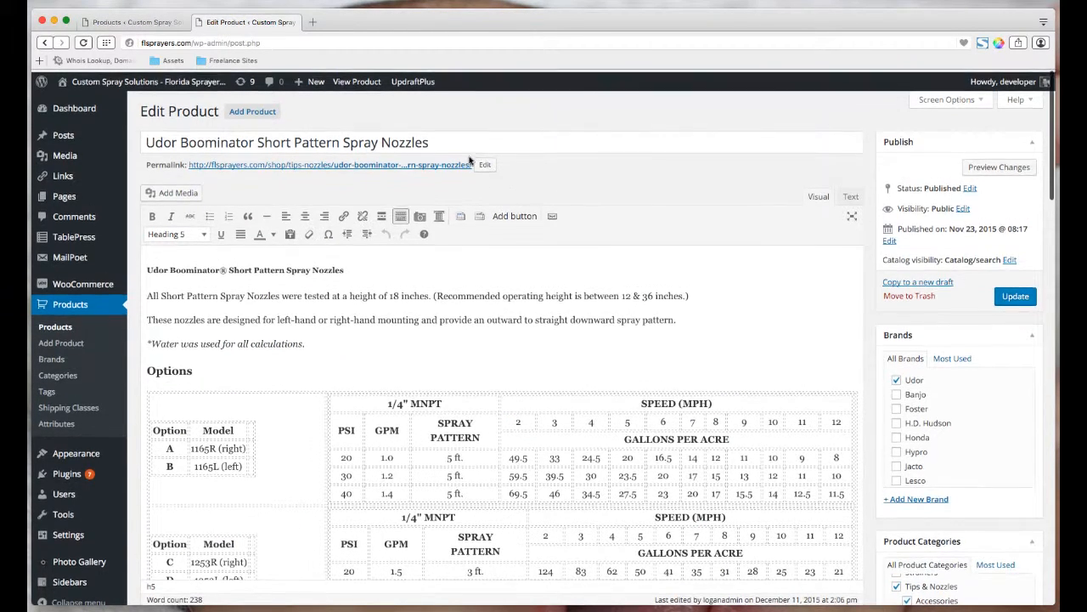
triple_click(347, 143)
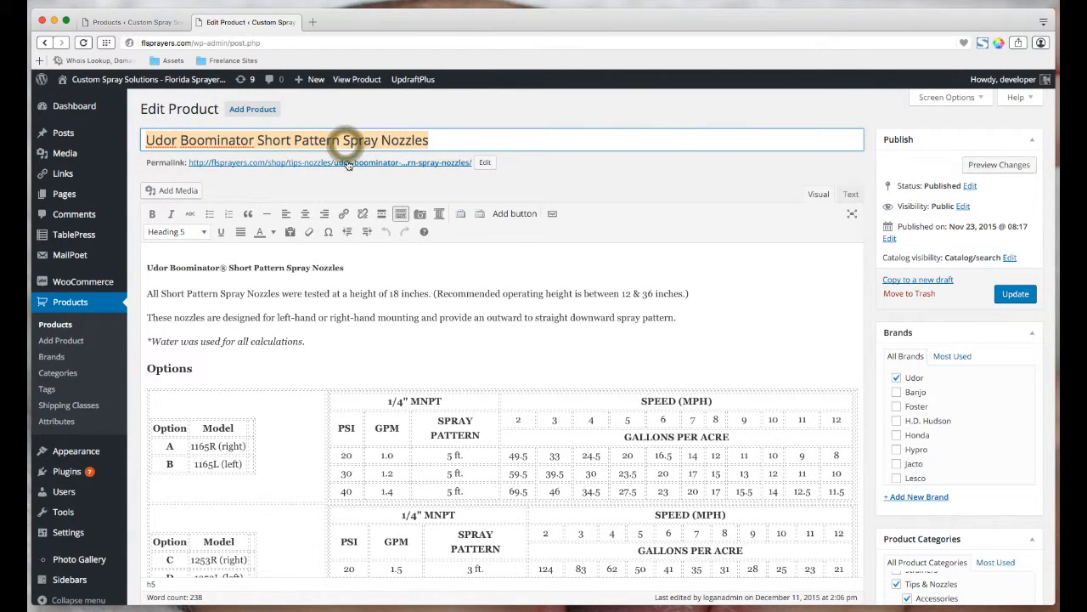
scroll(347, 141, "down", 1)
left_click_drag(312, 339, 147, 260)
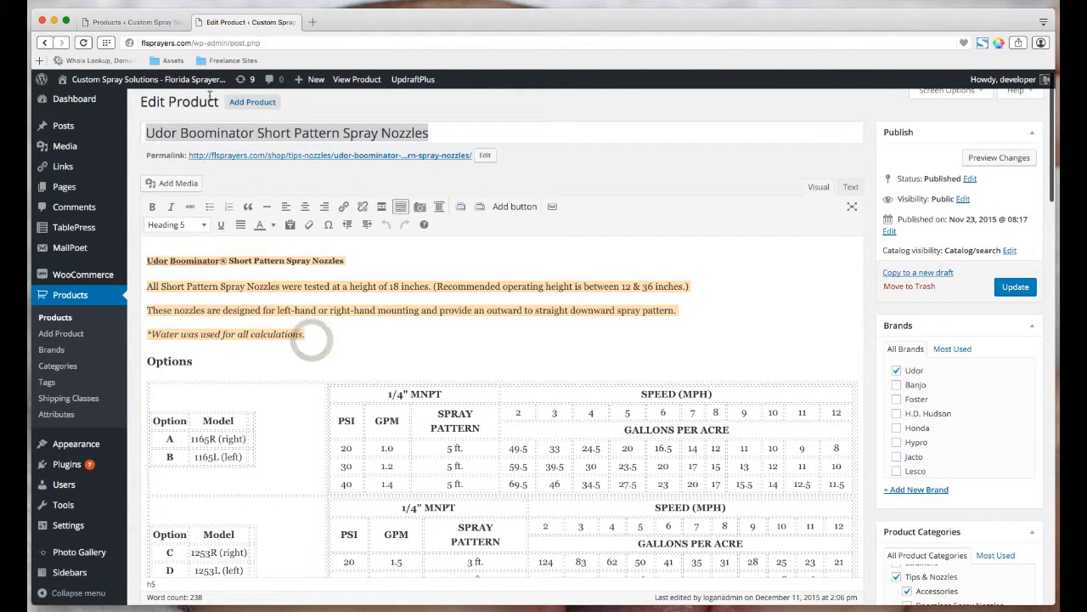
View the live product page in a new tab and highlight the matching description under More Information
left_click(347, 80, "super")
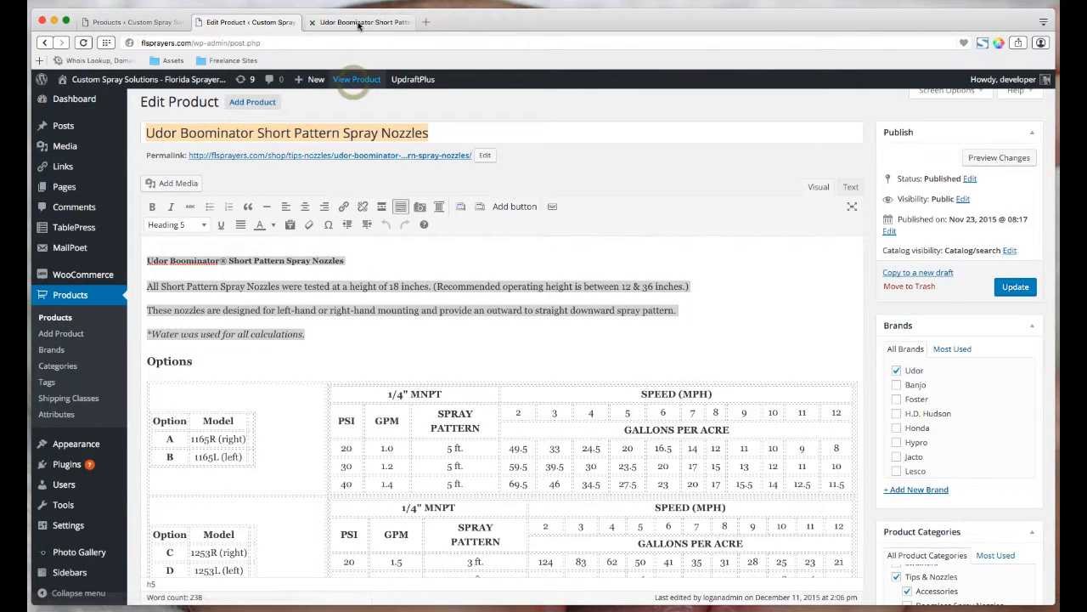
left_click(340, 22)
scroll(552, 483, "down", 3)
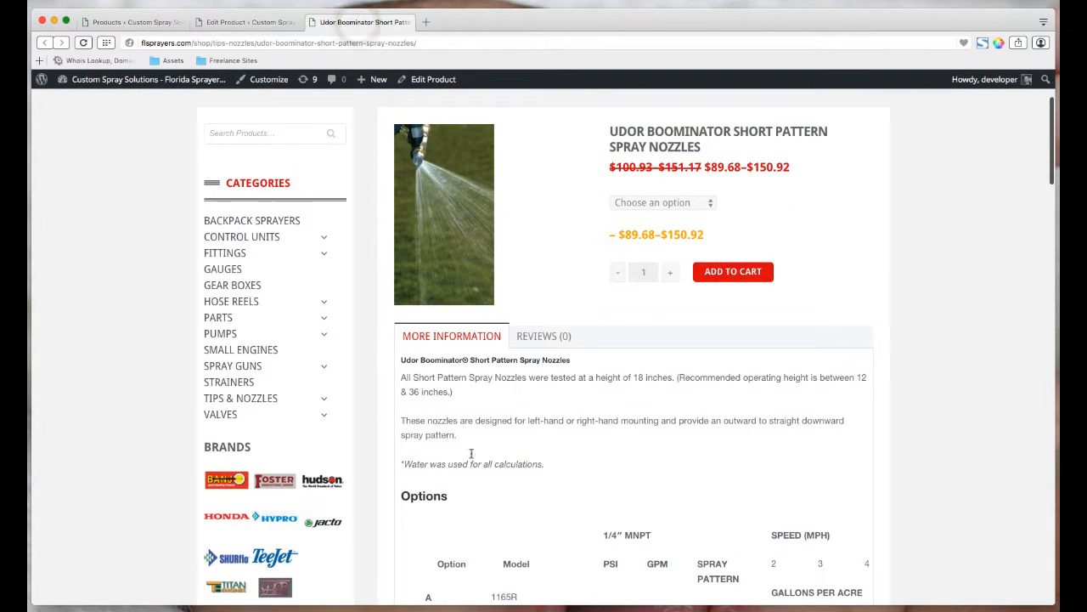
left_click_drag(544, 464, 393, 365)
scroll(393, 365, "down", 1)
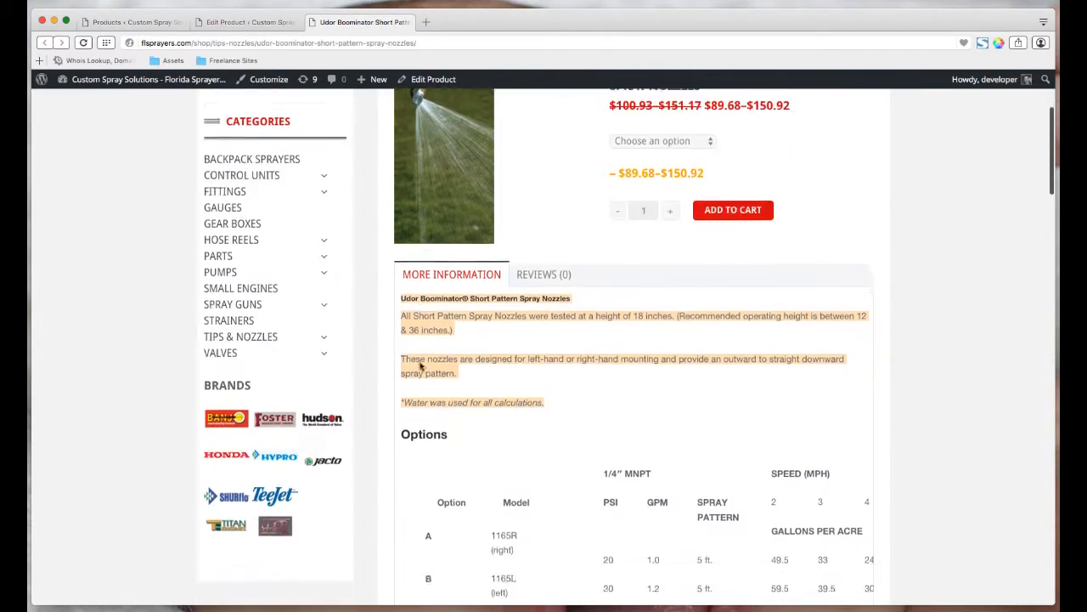
scroll(393, 365, "up", 5)
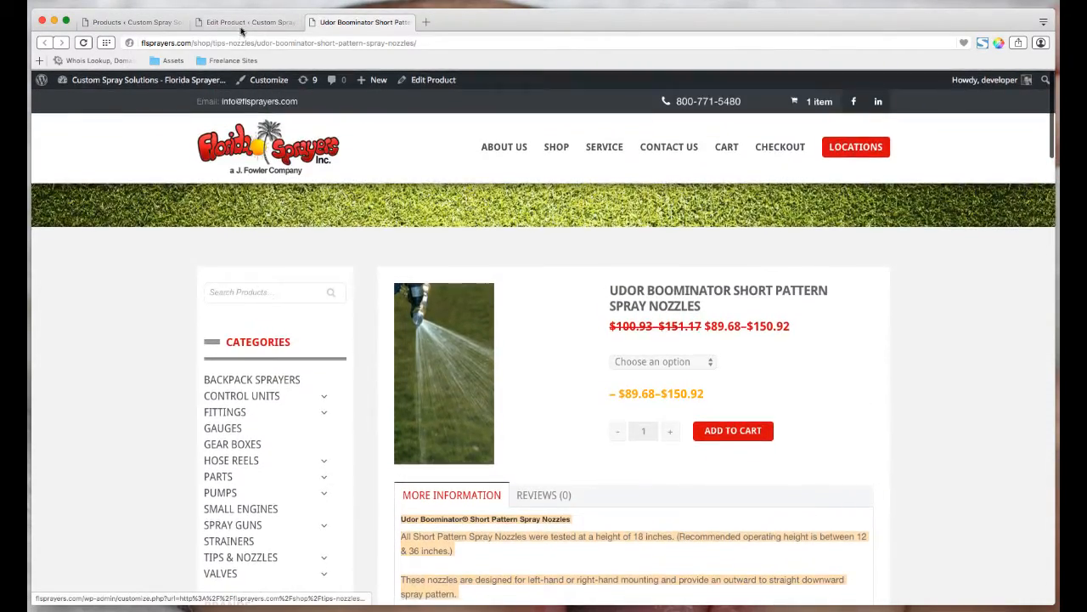
Return to the product editor, look through the available brands and open the entry form for a new brand
left_click(243, 25)
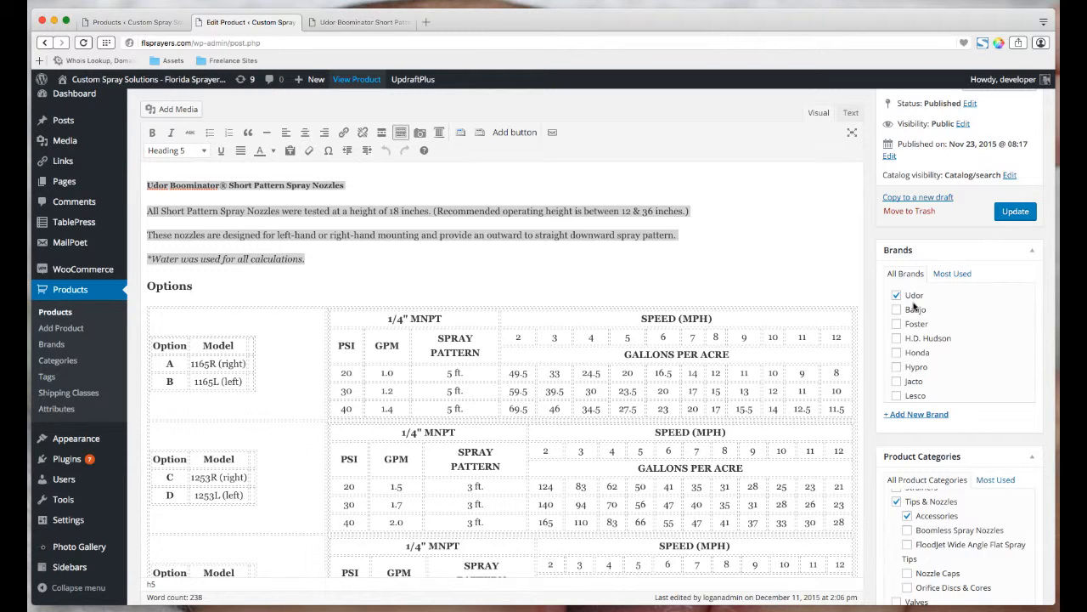
scroll(914, 306, "down", 5)
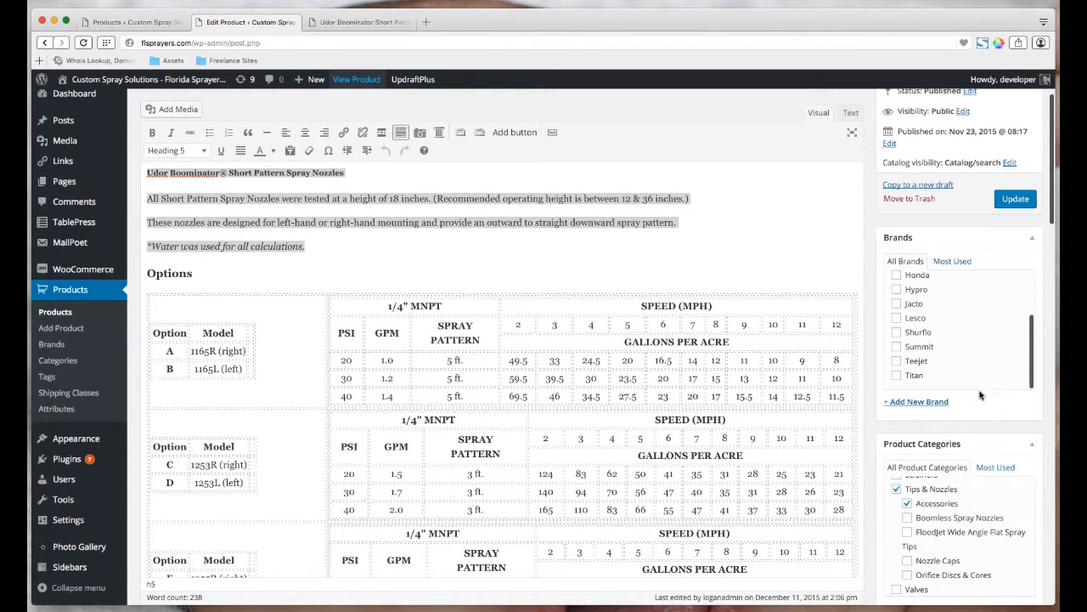
left_click(925, 405)
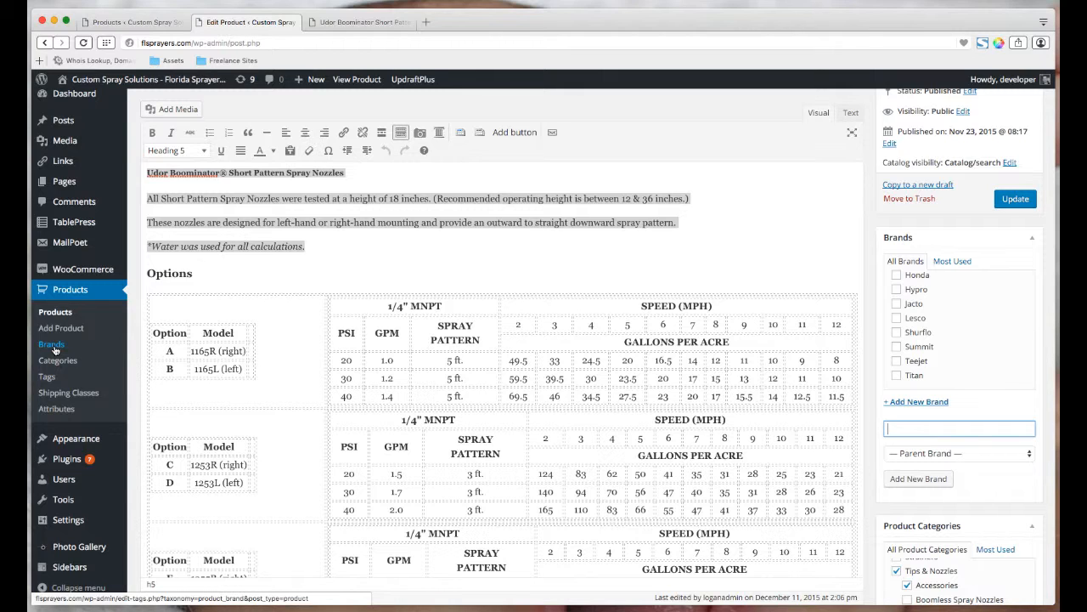
Examine the Product Categories list around the ticked Tips & Nozzles and Accessories entries in the product editor
scroll(395, 420, "down", 3)
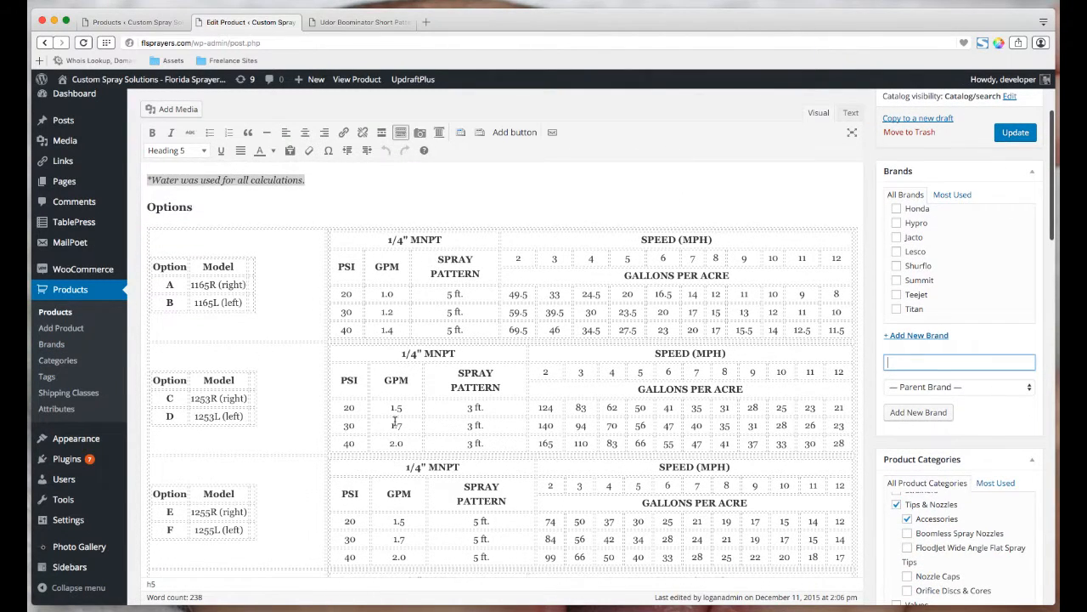
scroll(947, 480, "down", 5)
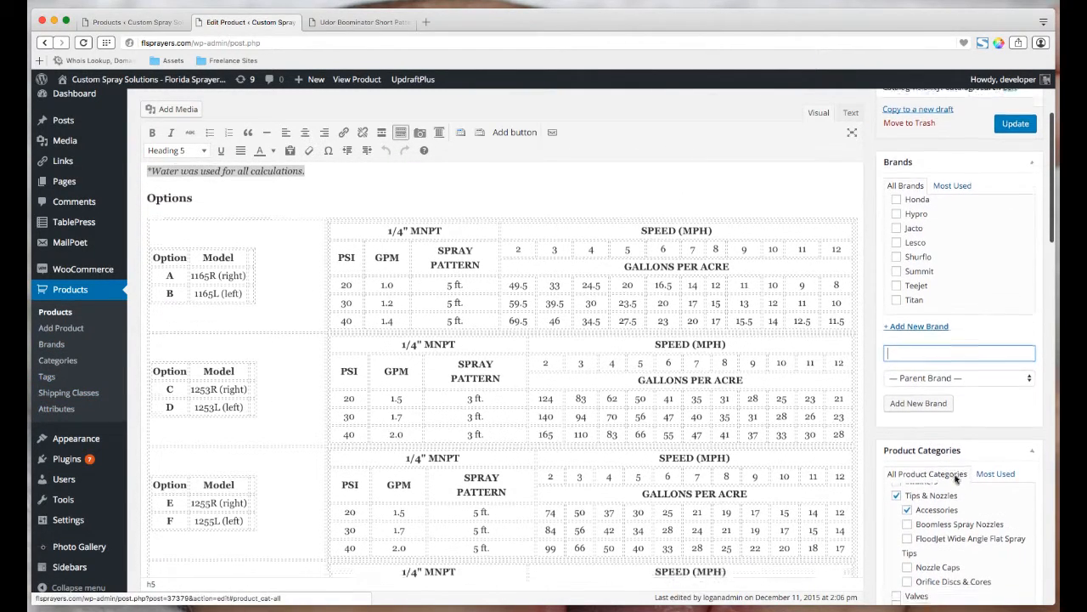
scroll(956, 478, "up", 3)
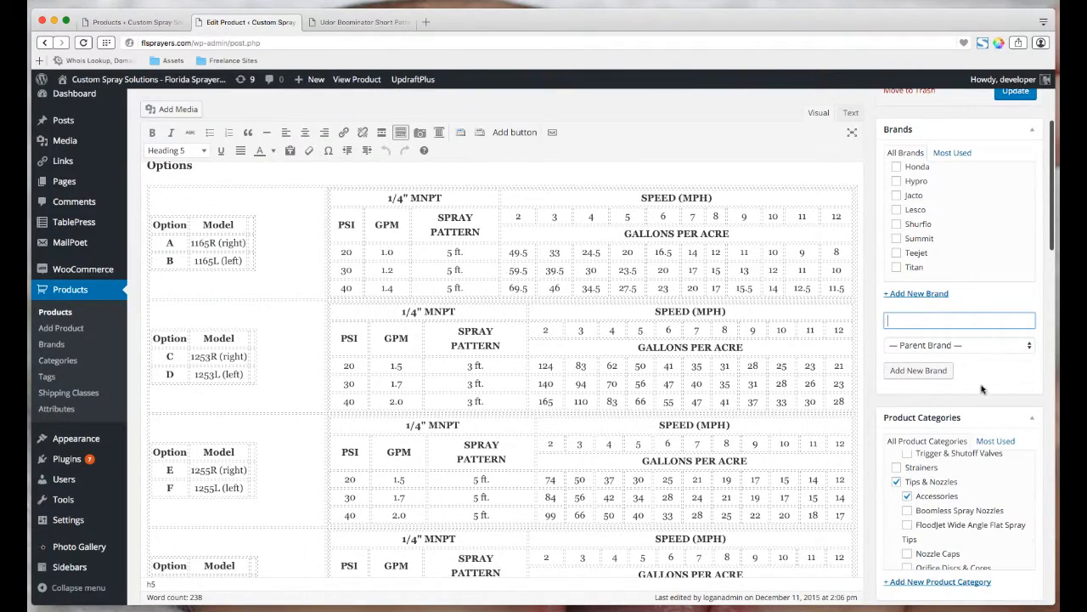
scroll(981, 389, "down", 2)
scroll(968, 446, "up", 2)
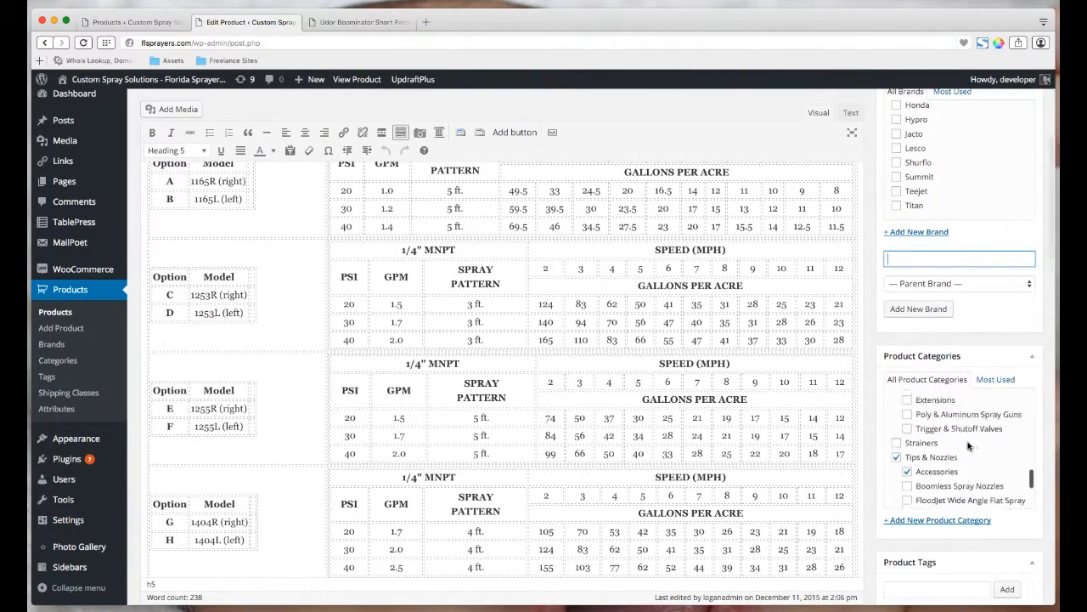
scroll(969, 446, "up", 1)
scroll(963, 247, "up", 1)
scroll(924, 191, "up", 2)
scroll(976, 323, "down", 4)
scroll(964, 361, "down", 4)
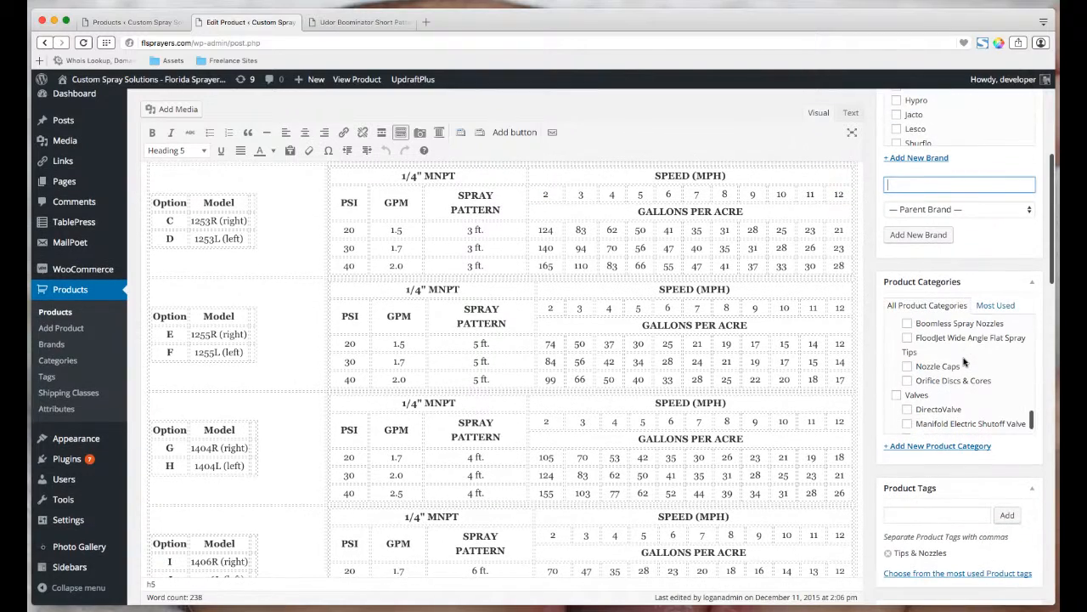
scroll(966, 368, "up", 5)
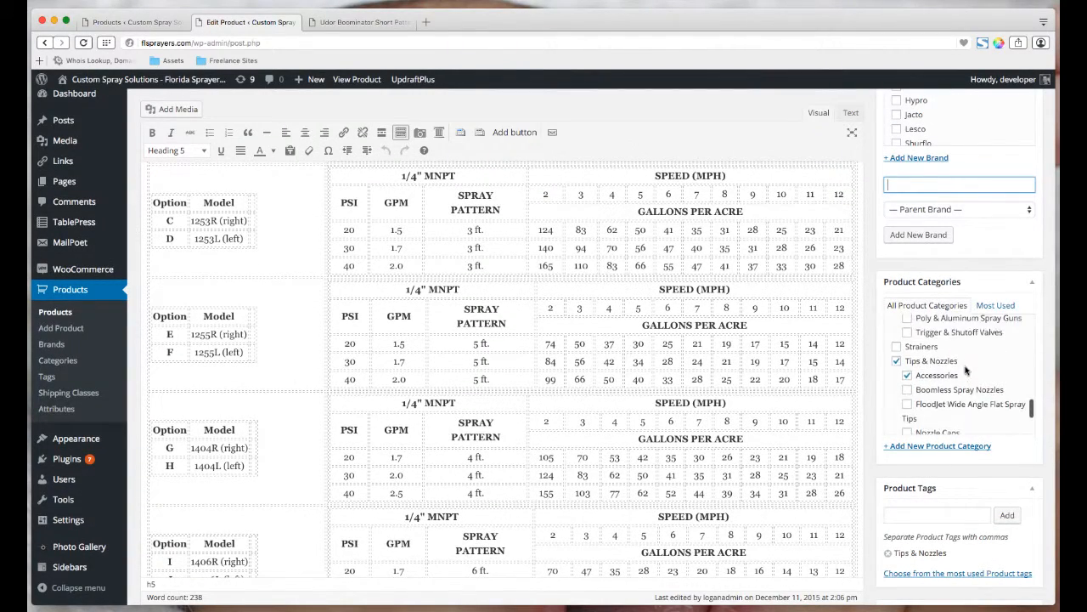
scroll(952, 356, "up", 1)
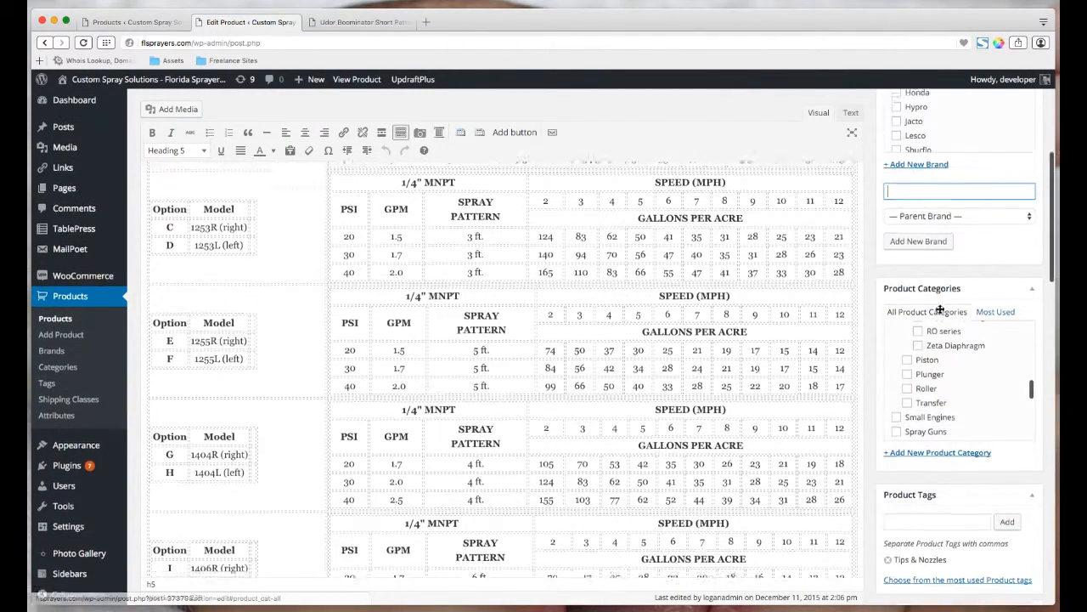
Look through the category hierarchy from Backpack Sprayers down to Hose Reels, including the option for adding a new product category
scroll(938, 392, "up", 3)
scroll(938, 392, "up", 8)
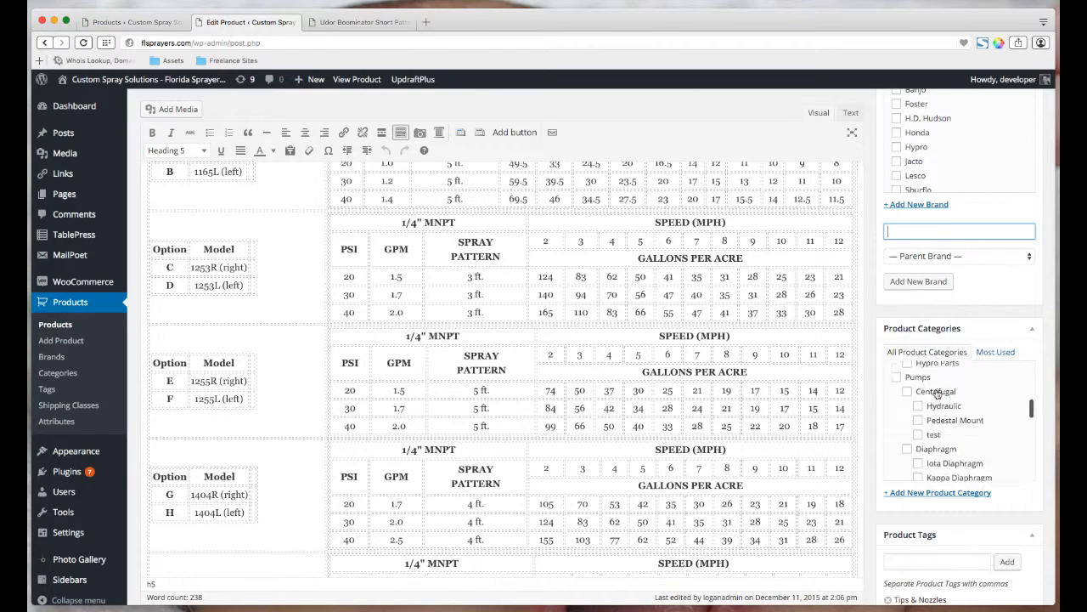
scroll(938, 393, "up", 1)
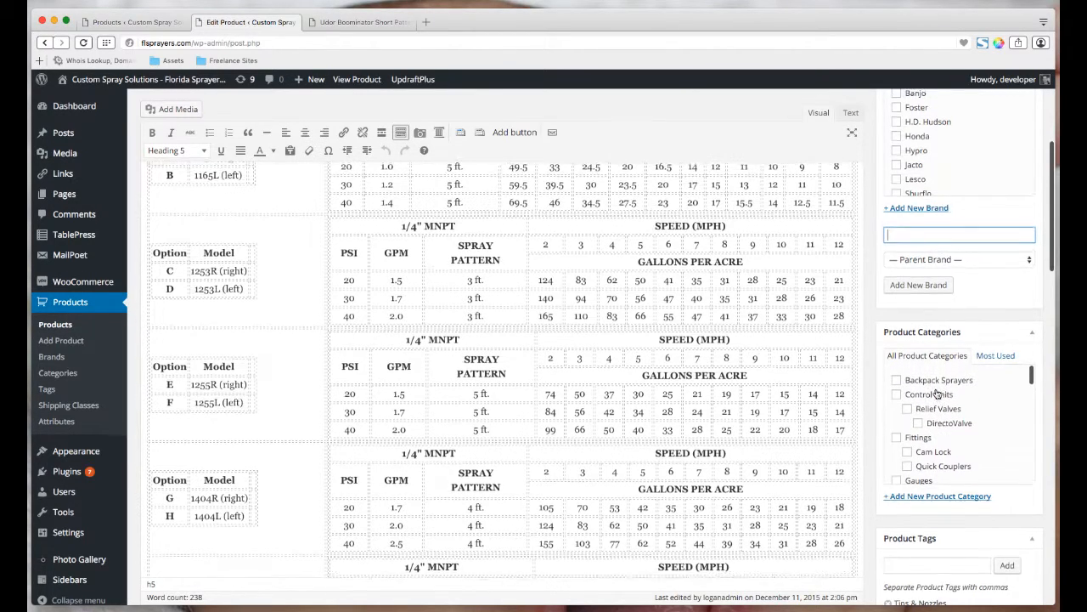
scroll(1006, 361, "up", 1)
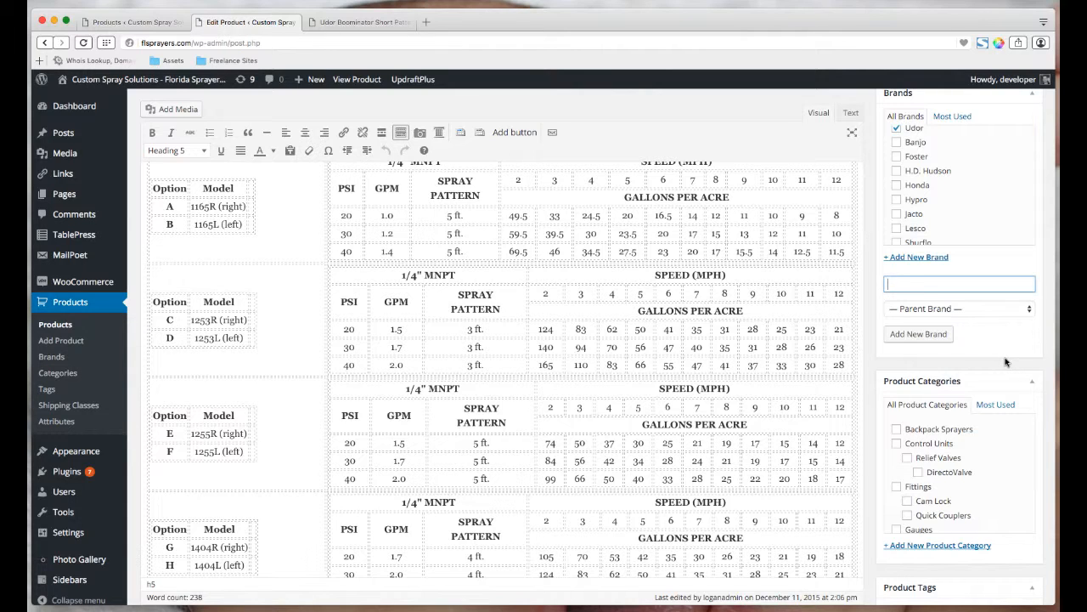
scroll(1006, 362, "up", 1)
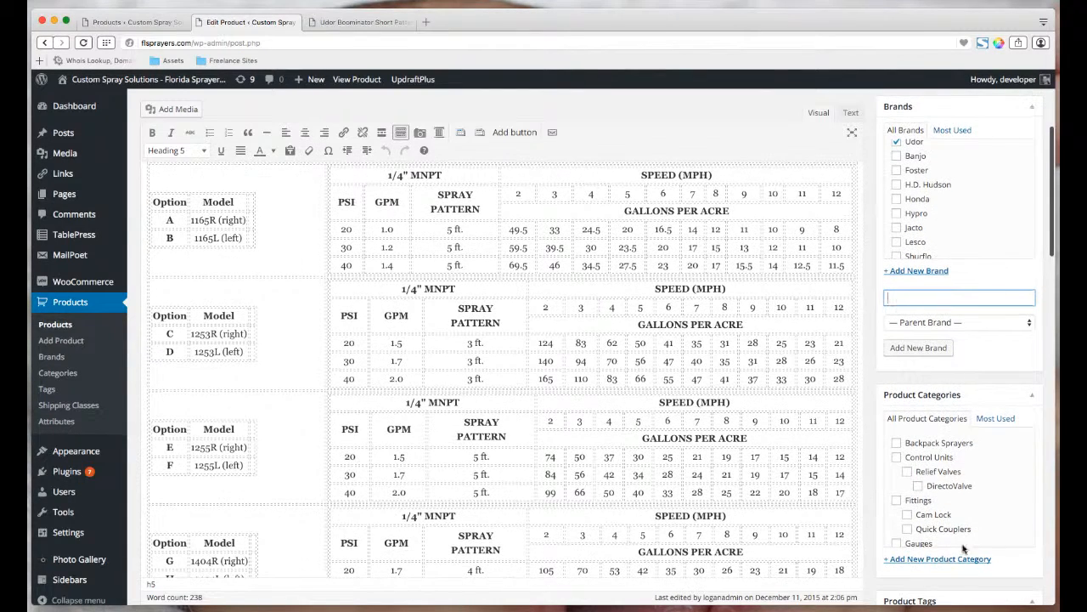
scroll(990, 478, "down", 3)
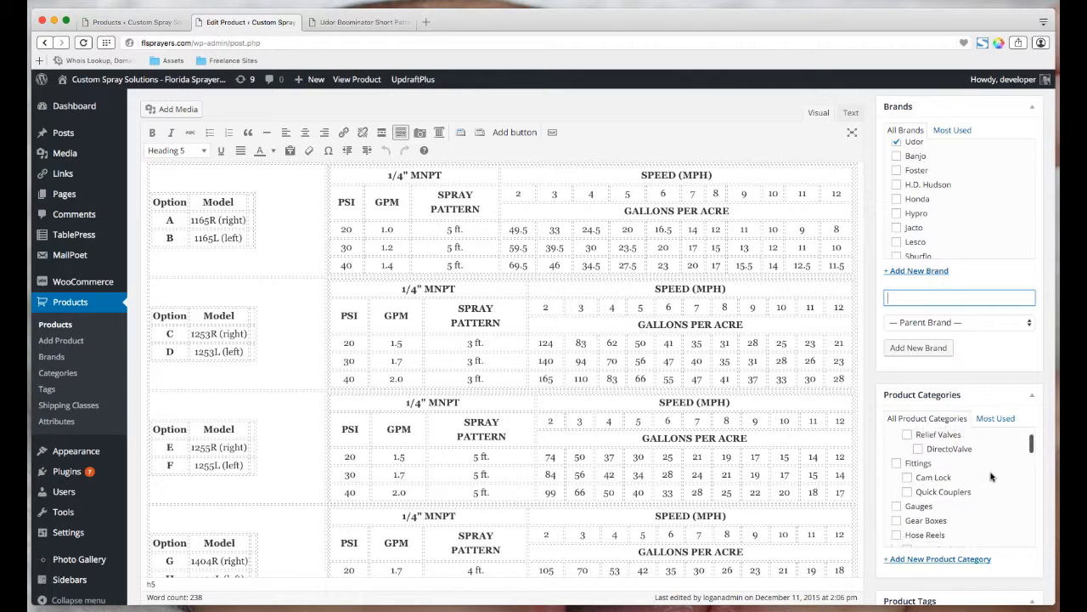
scroll(998, 512, "down", 1)
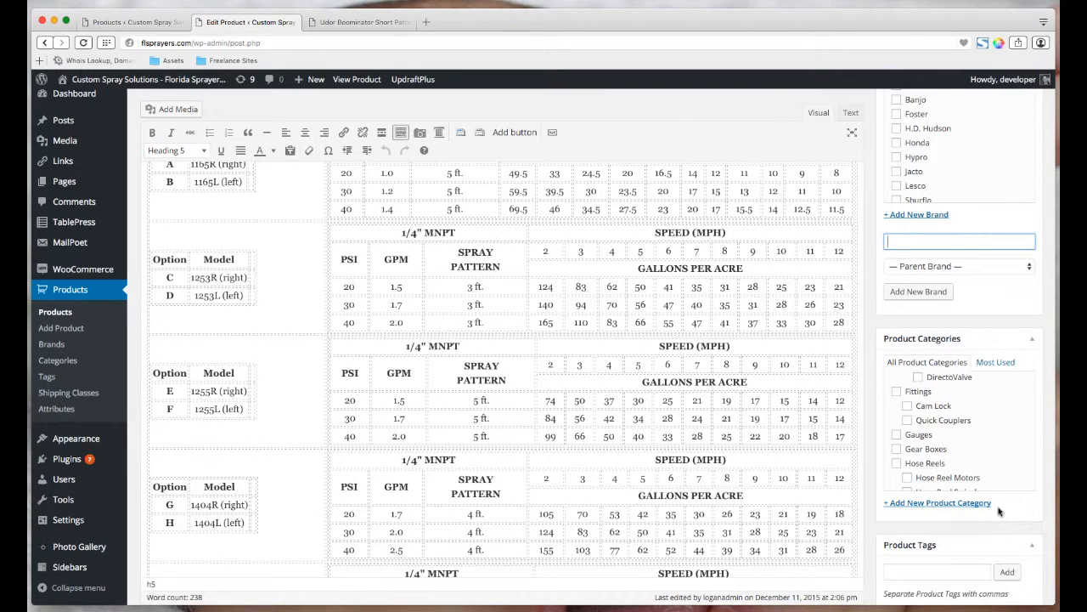
Look over the Product Tags section and the remaining product categories down to Spray Guns
scroll(1000, 510, "down", 5)
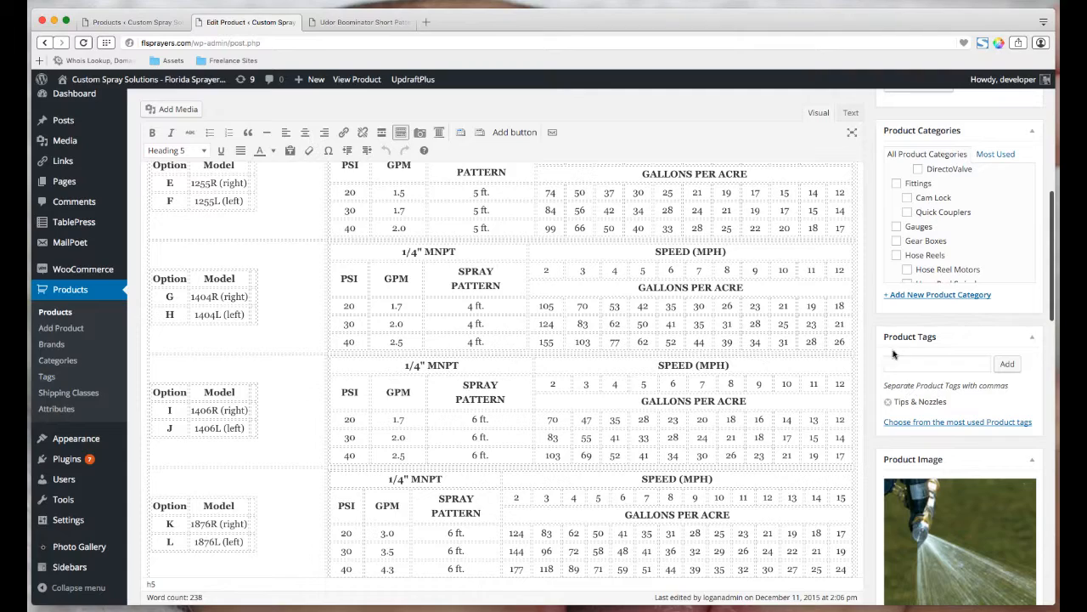
scroll(953, 401, "up", 4)
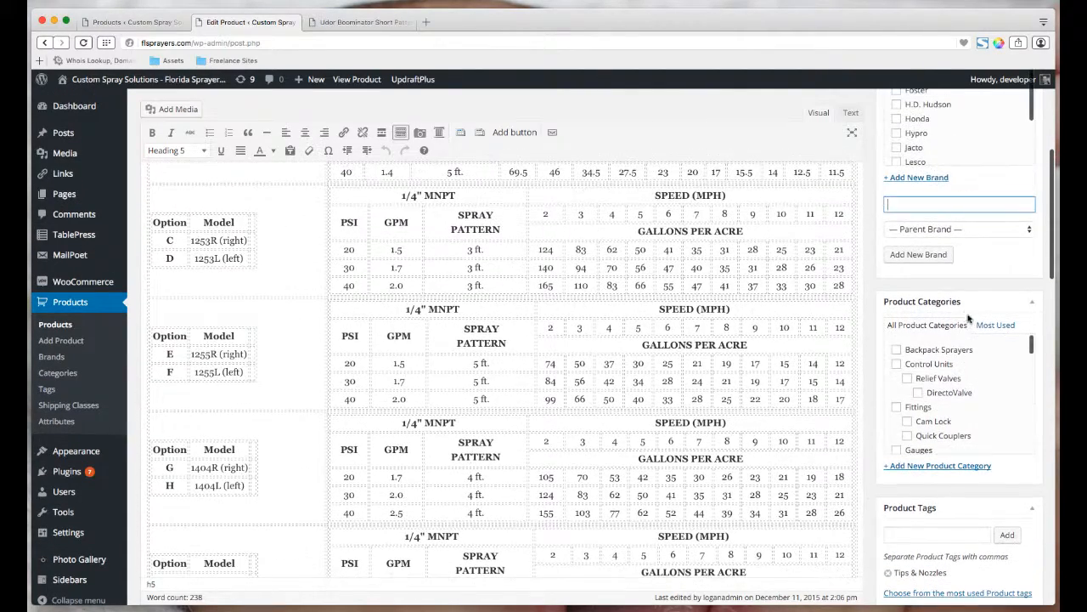
scroll(953, 424, "down", 5)
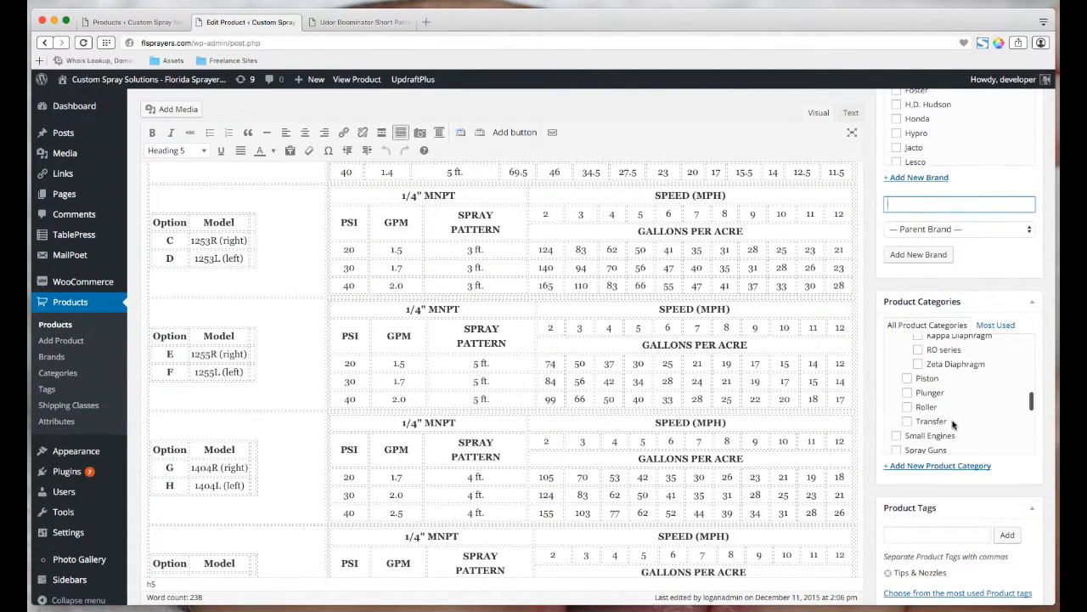
scroll(767, 331, "down", 10)
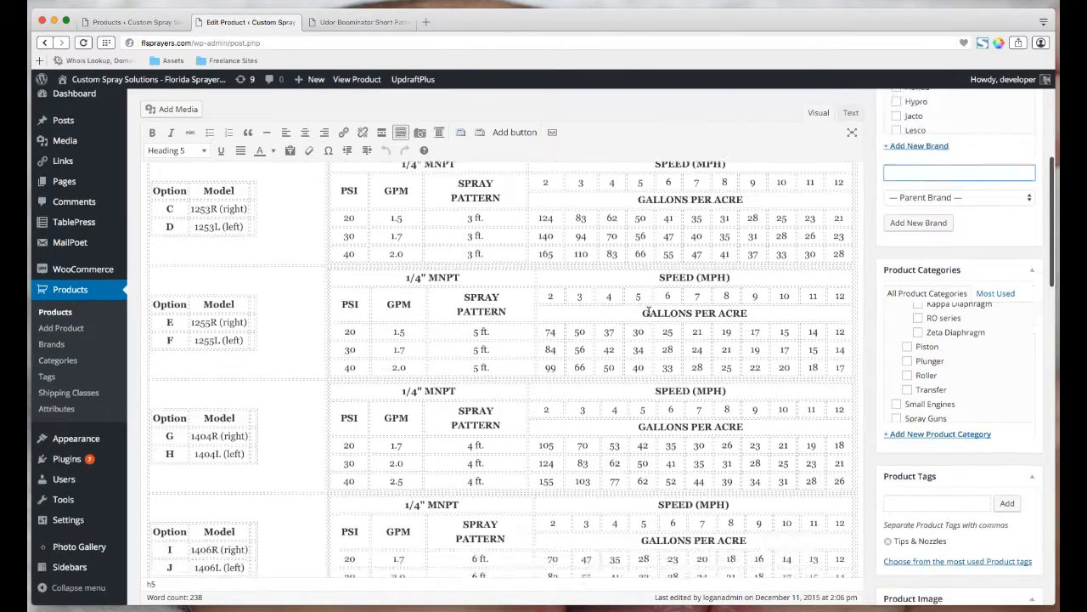
Bring the Product Data section into view and inspect the nozzle option choices on the live product page
scroll(648, 314, "down", 2)
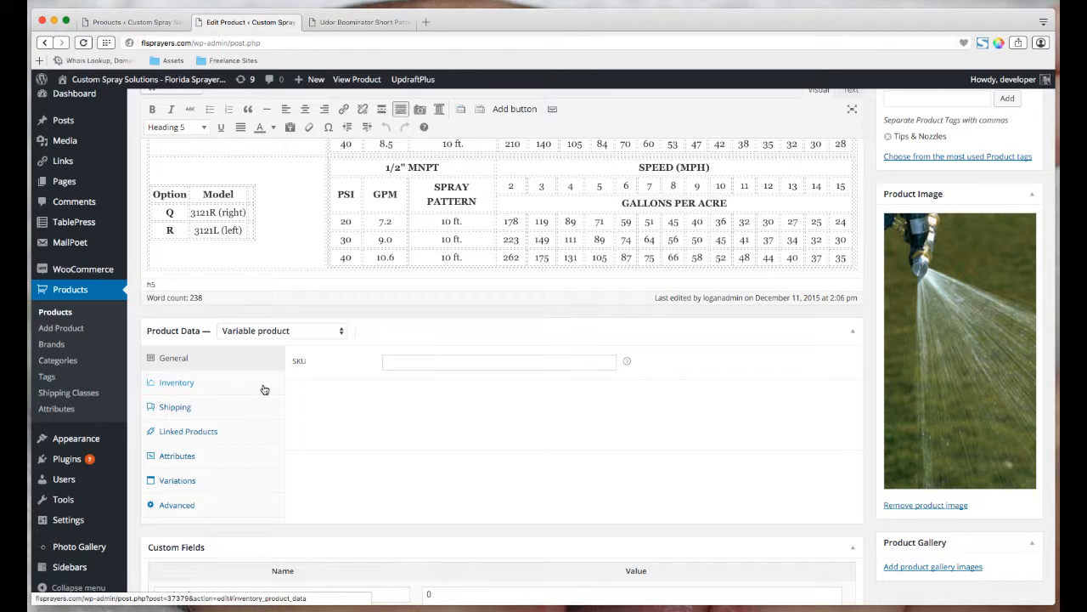
left_click(361, 22)
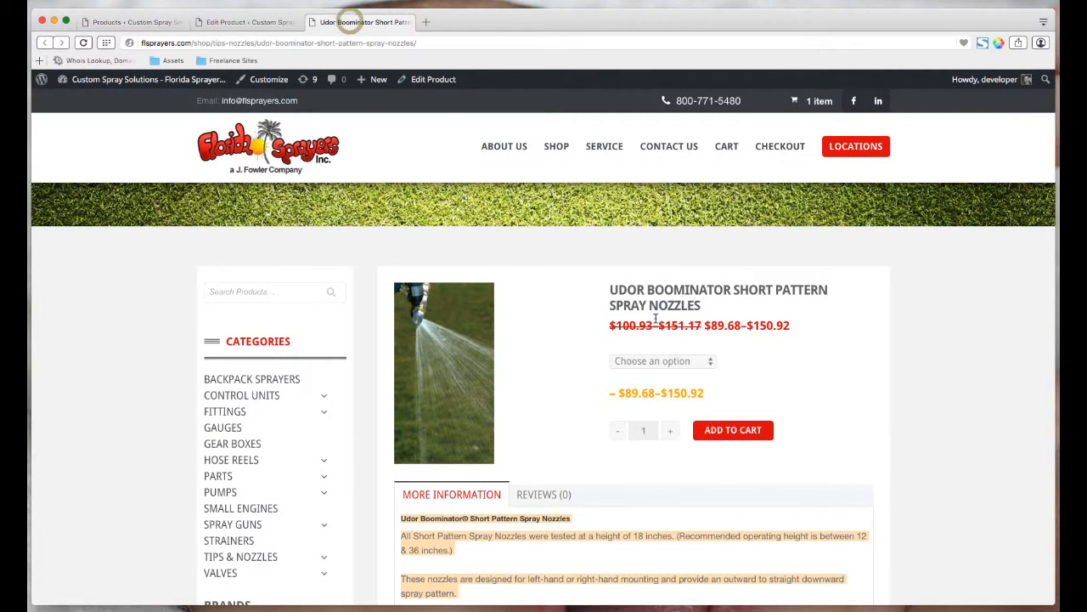
scroll(655, 317, "down", 2)
left_click(643, 299)
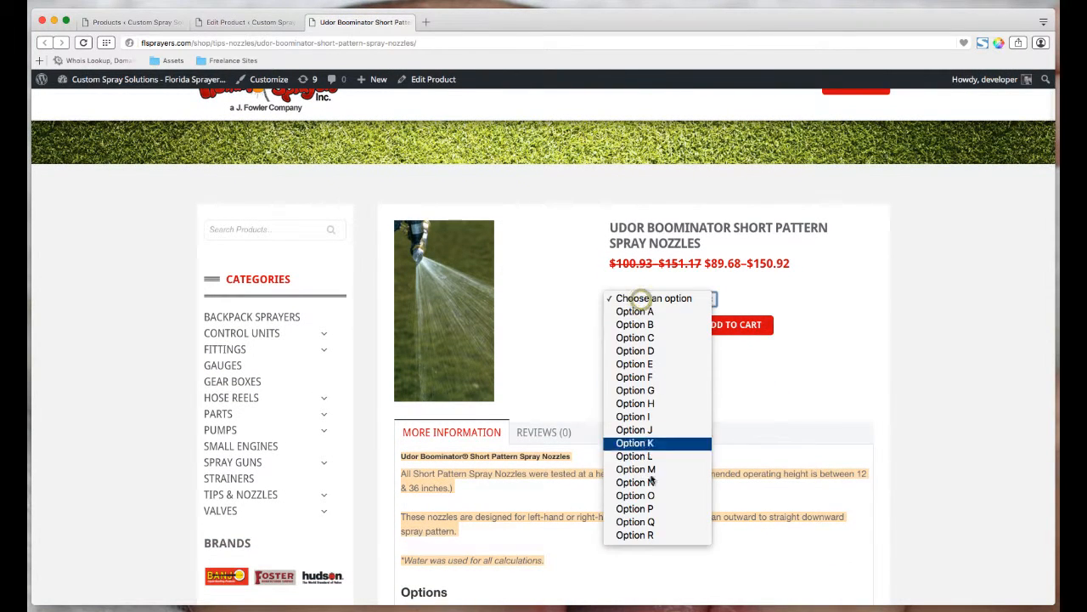
left_click(560, 354)
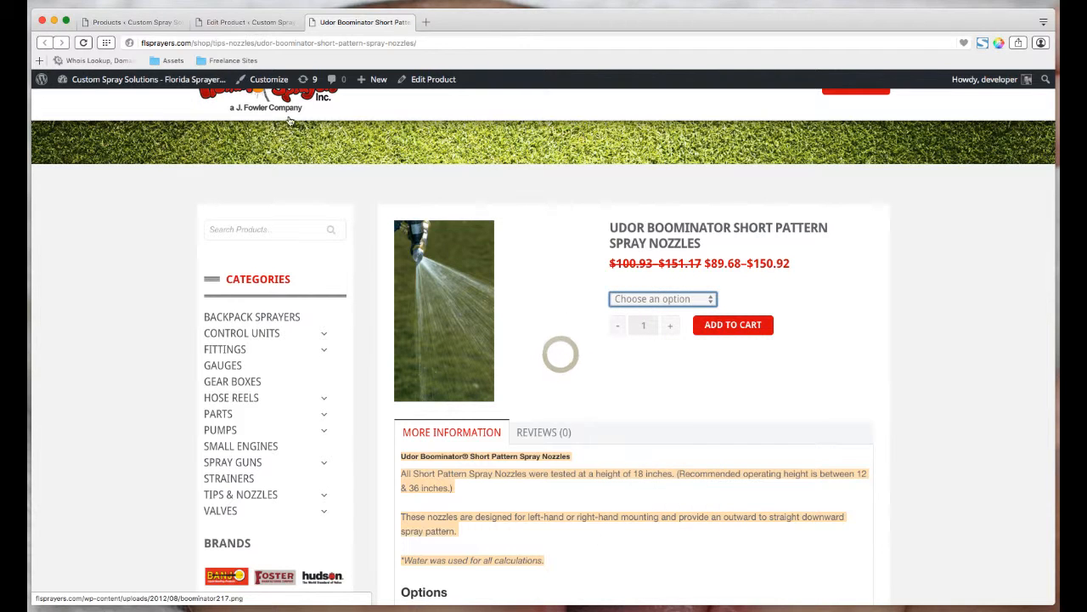
Compare the Variable product setting with the live product page and choose Option L there
left_click(240, 22)
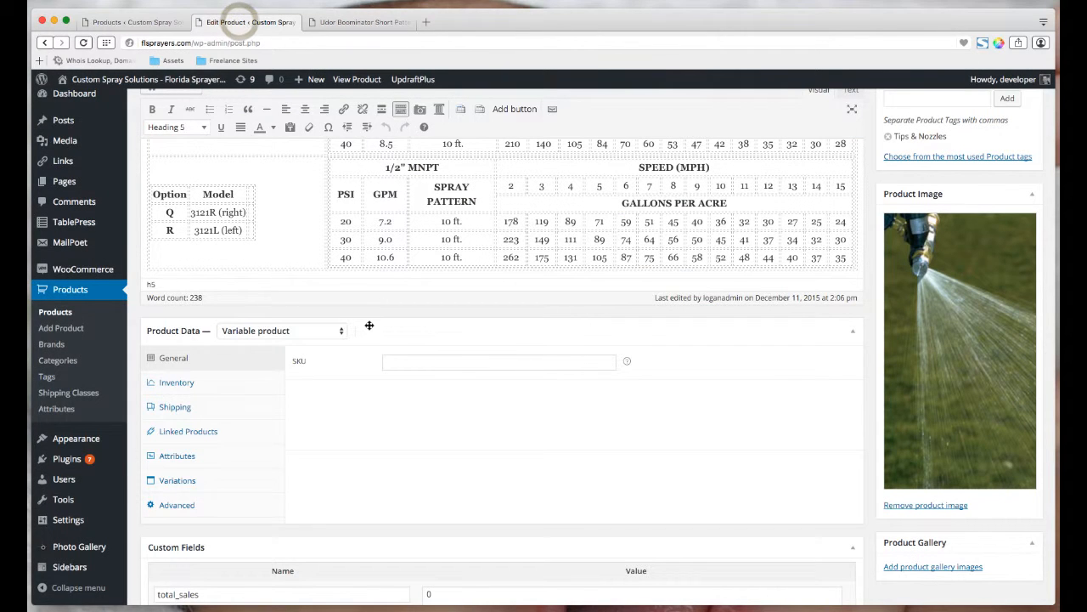
left_click(340, 22)
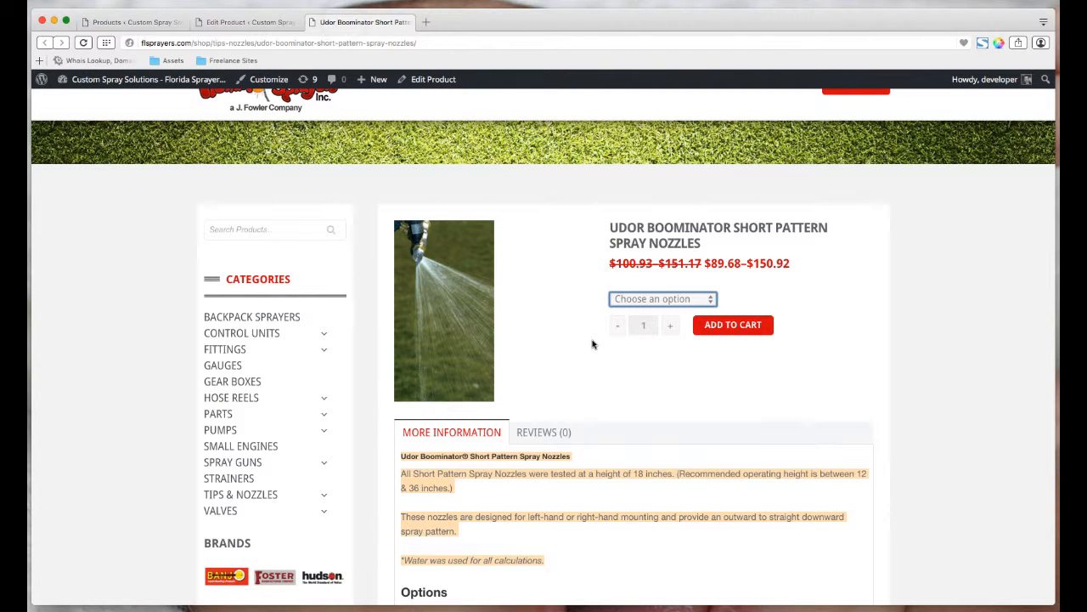
scroll(513, 339, "up", 2)
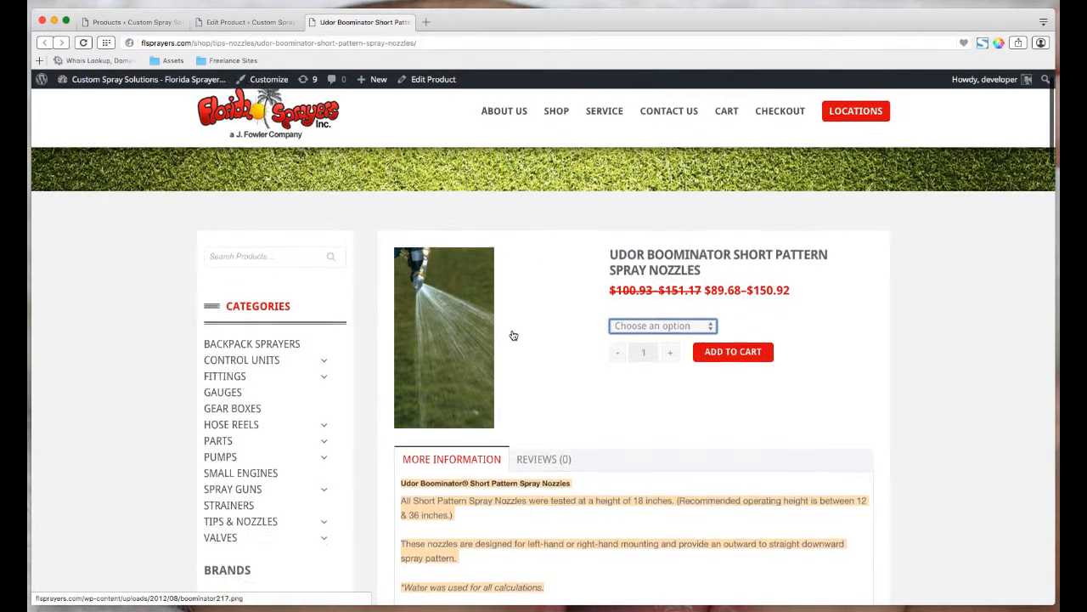
left_click(633, 316)
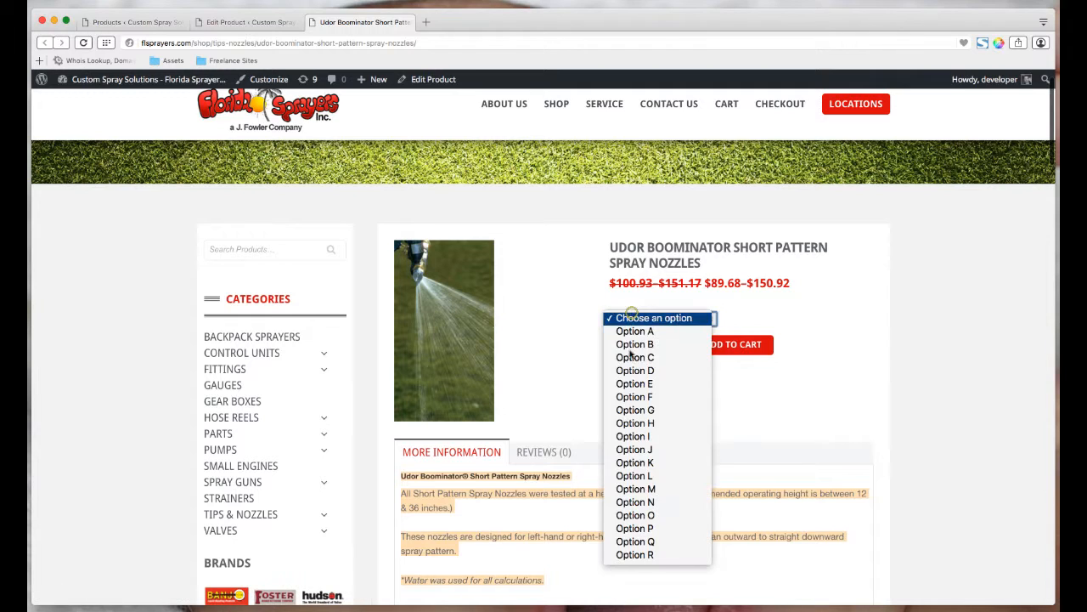
left_click(638, 477)
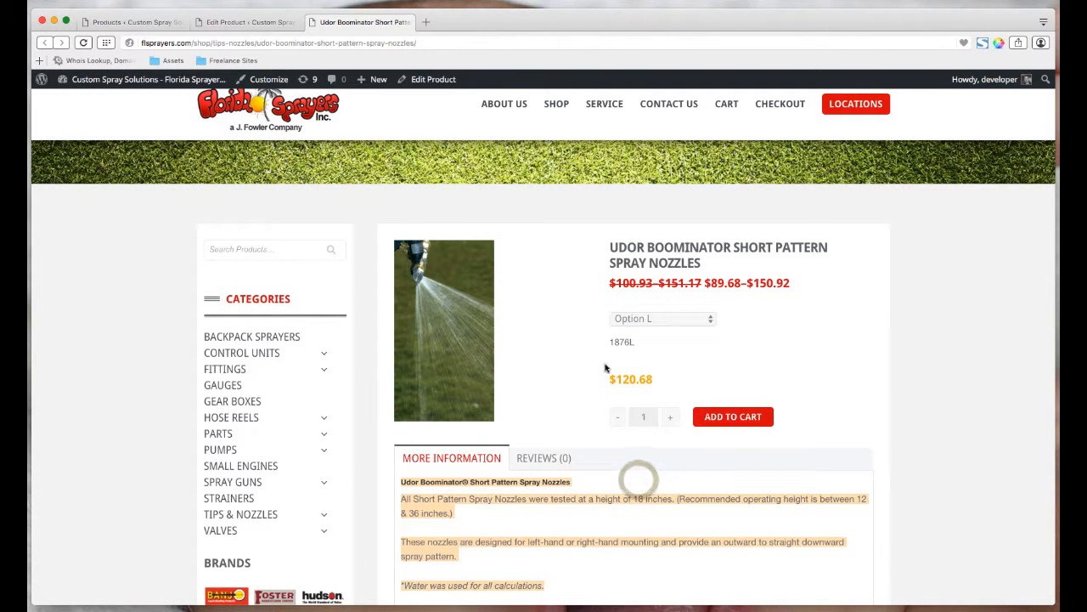
Return to the product editor and view the available product types in Product Data, keeping Variable product
left_click(242, 23)
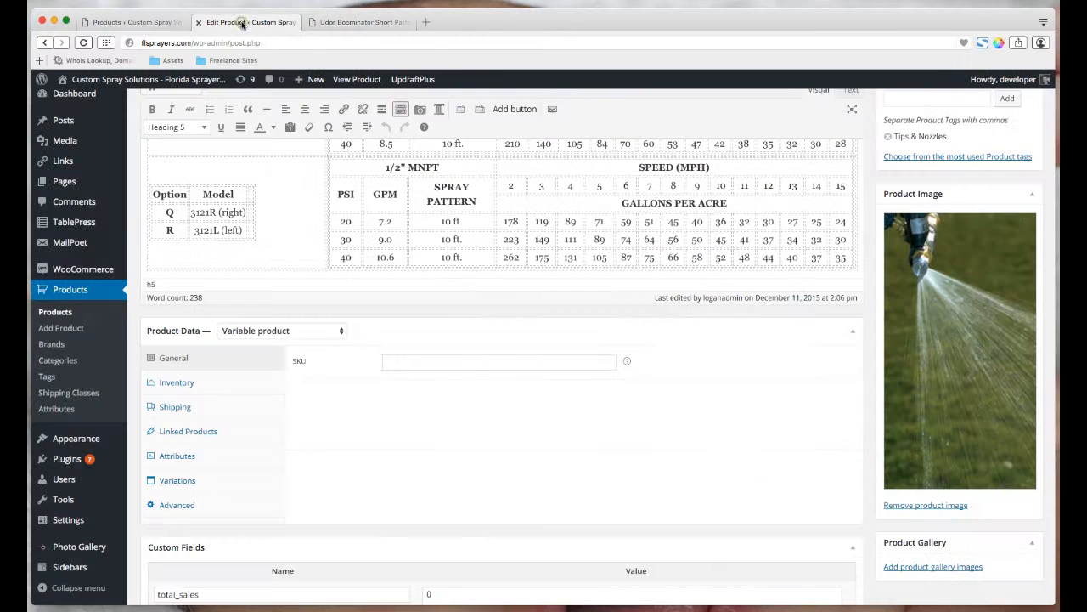
left_click(289, 331)
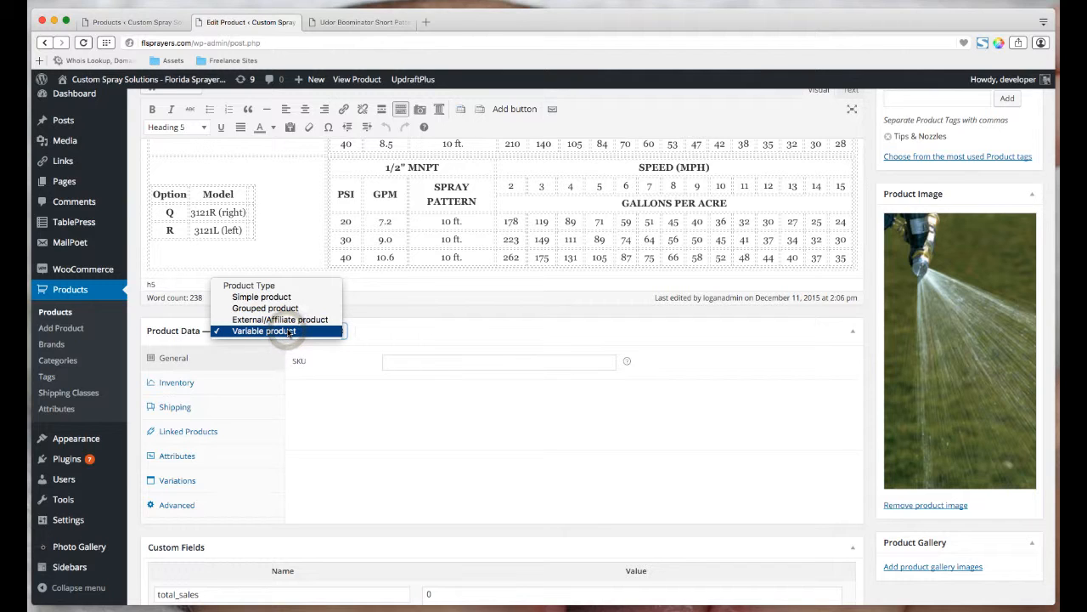
left_click(348, 370)
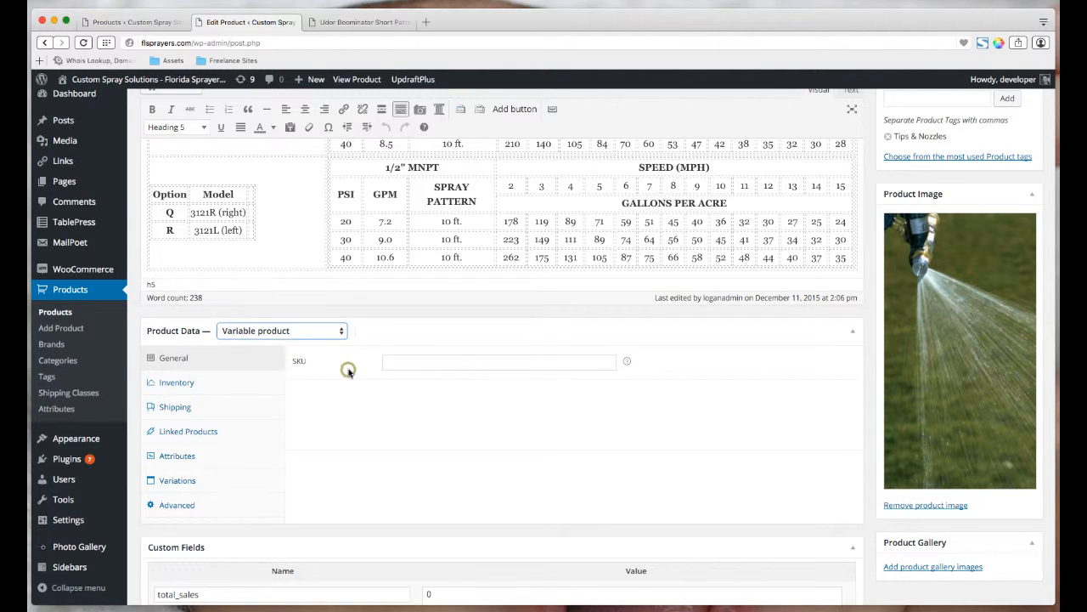
left_click(314, 401)
Review the Inventory, Shipping and Linked Products settings of the variable product
left_click(191, 382)
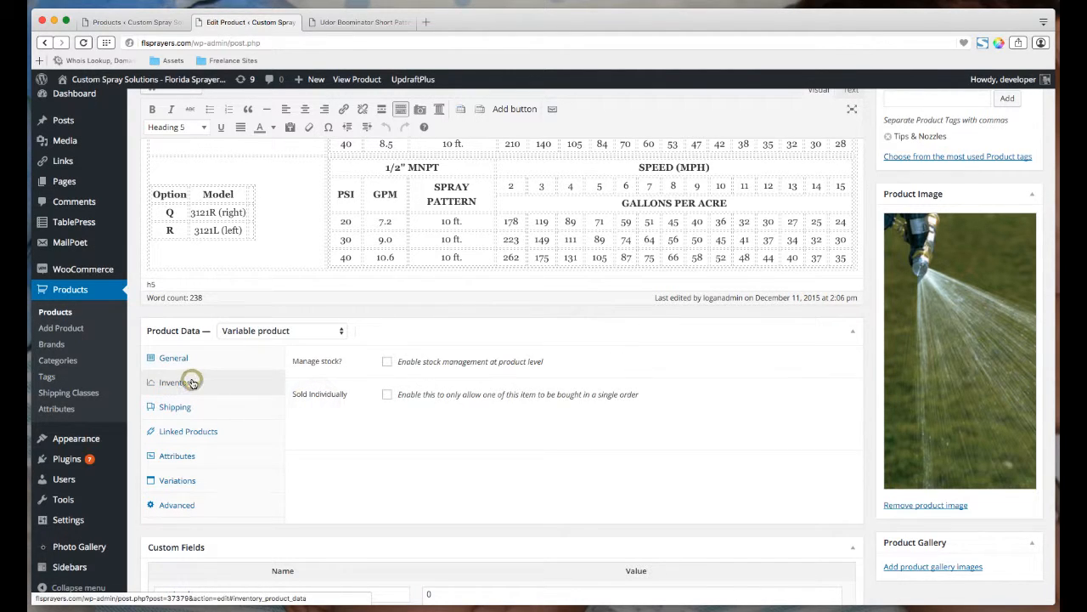
left_click(195, 406)
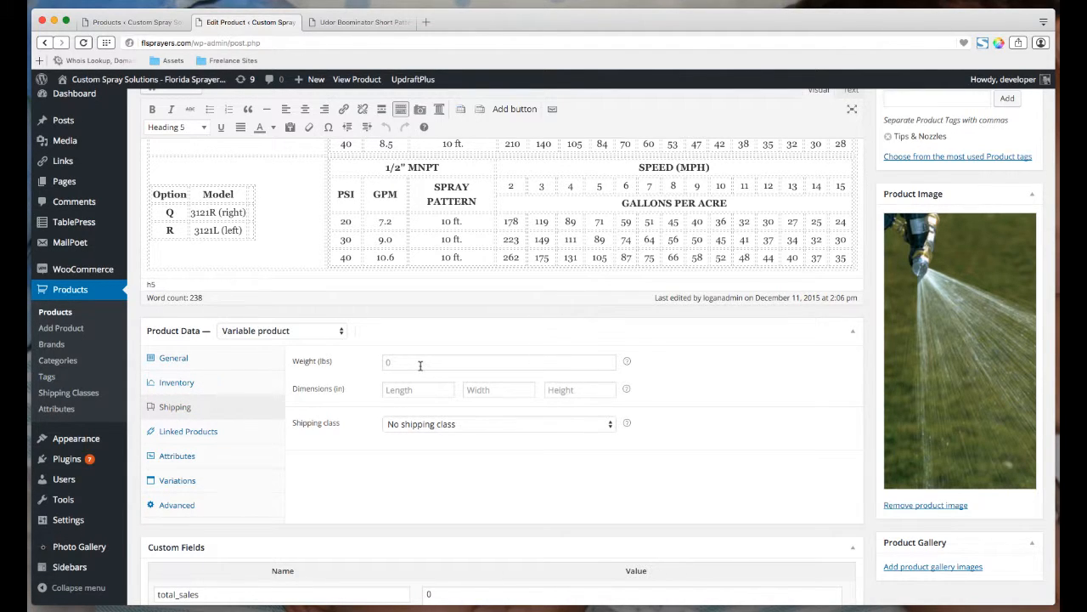
scroll(420, 363, "up", 1)
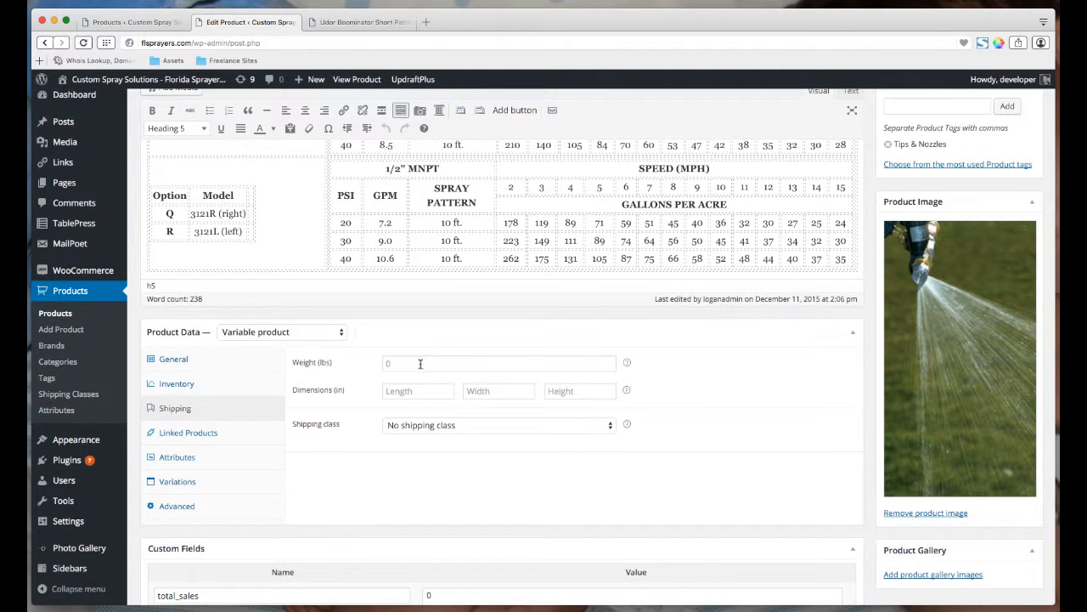
left_click(216, 433)
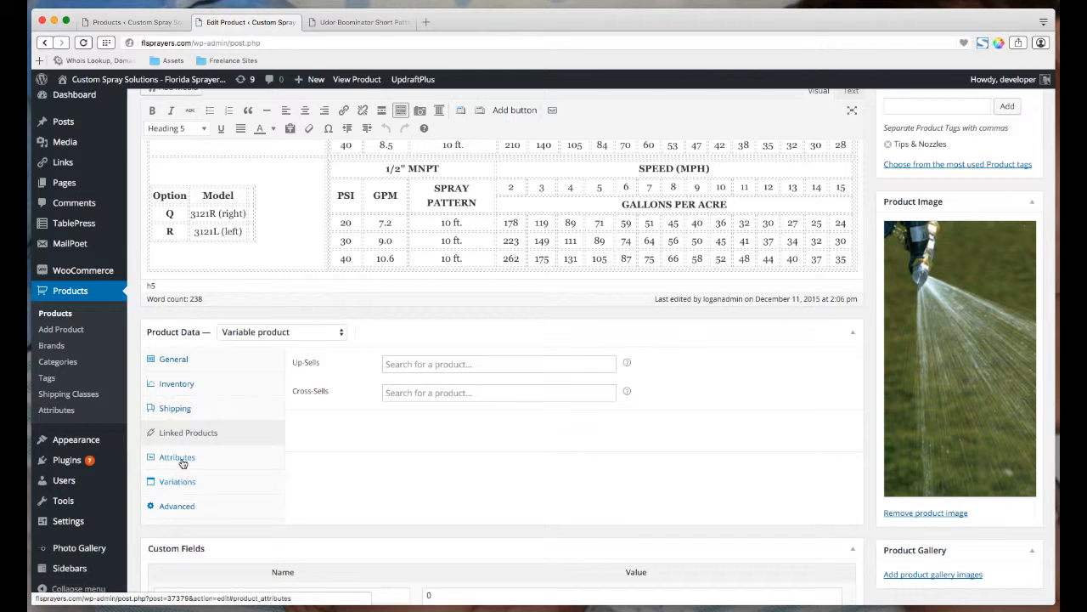
On the live product page, review the nozzle option choices and choose Option O
left_click(349, 22)
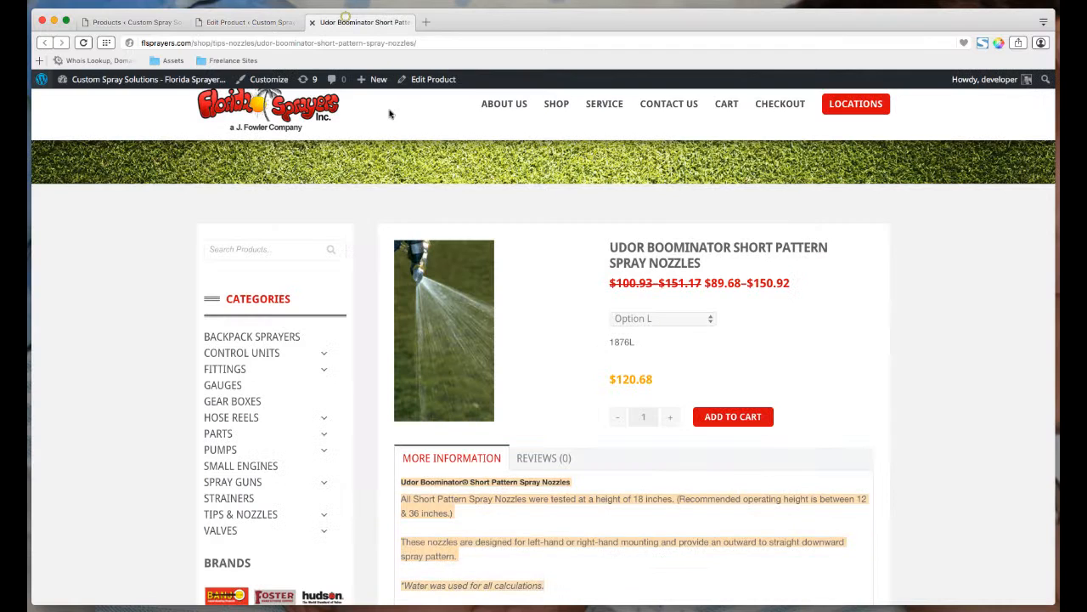
scroll(535, 335, "down", 1)
left_click(543, 342)
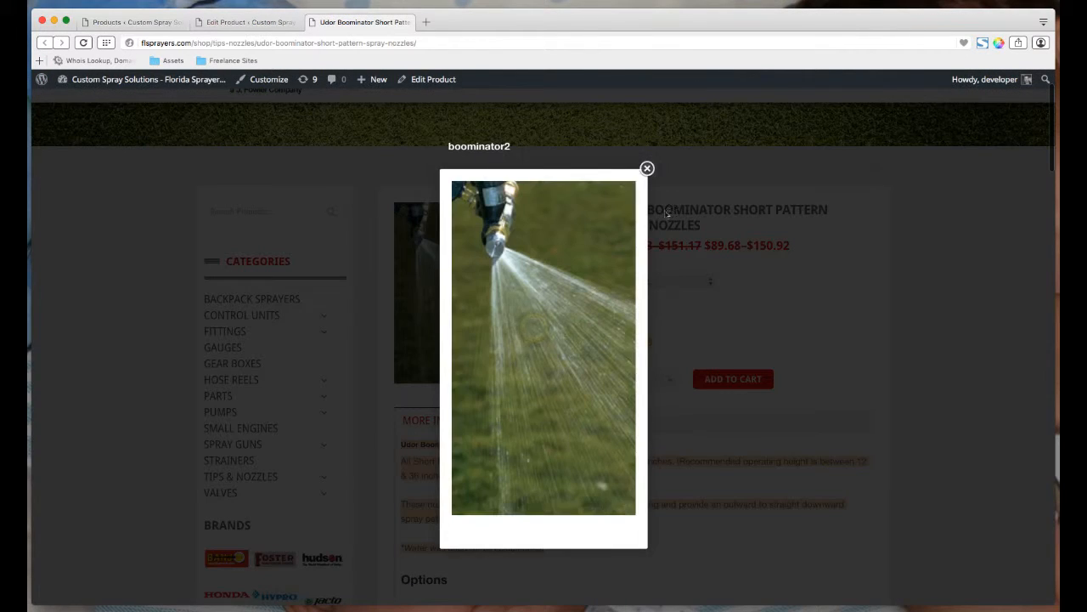
left_click(647, 170)
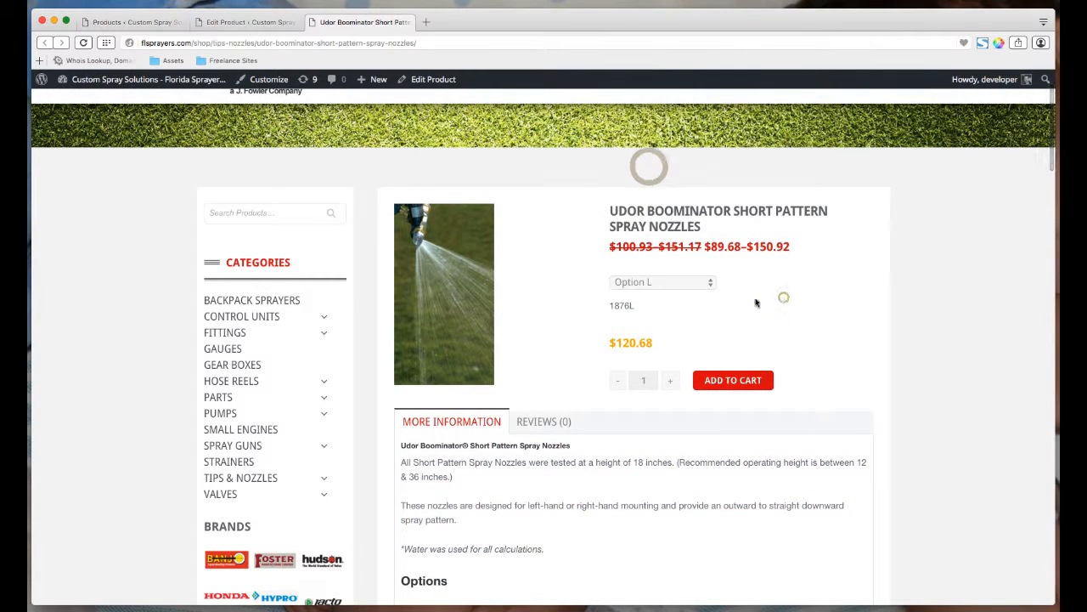
left_click(677, 285)
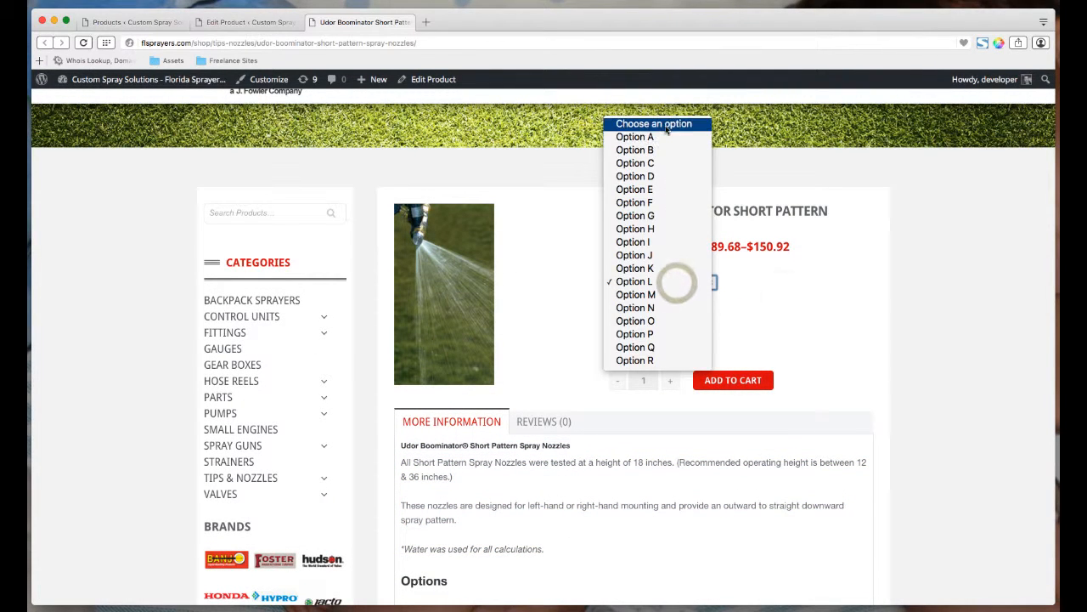
left_click(811, 298)
left_click(675, 285)
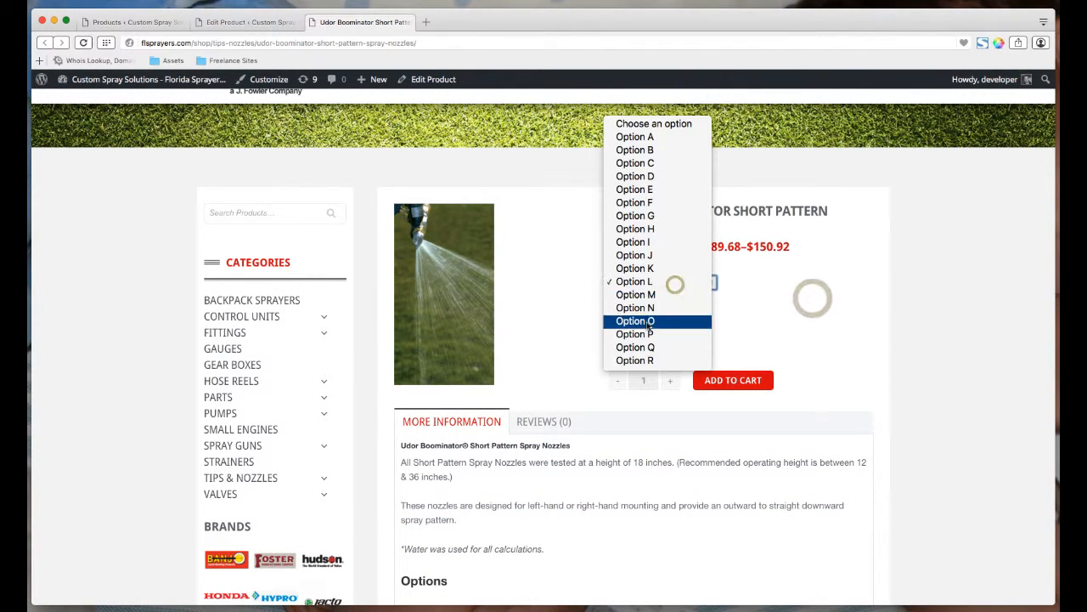
left_click(675, 283)
Return to the product editor, expand the Options attribute and highlight its full list of values
left_click(246, 22)
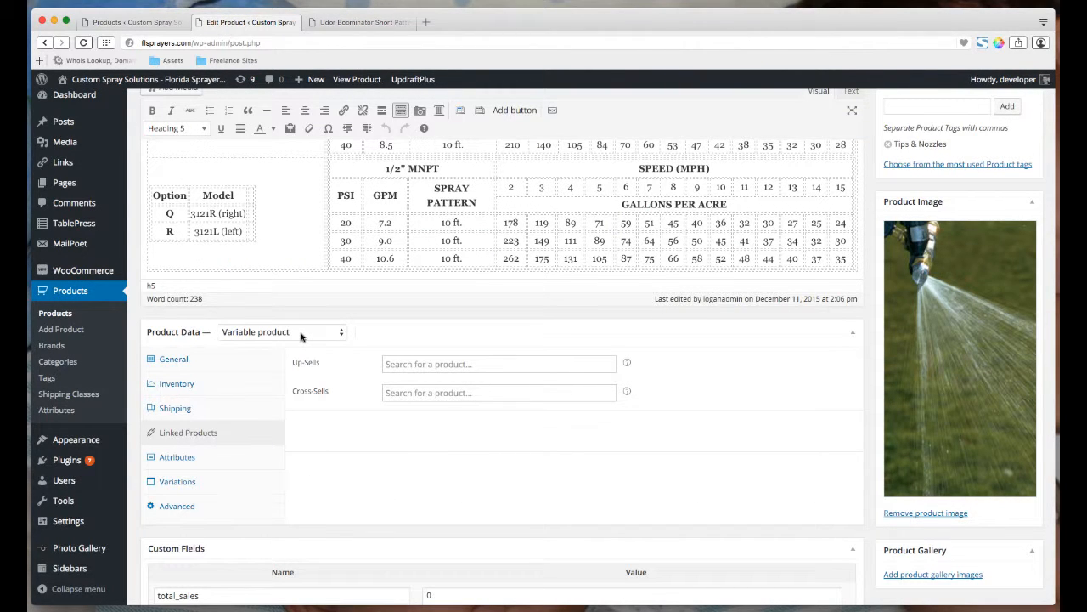
left_click(190, 463)
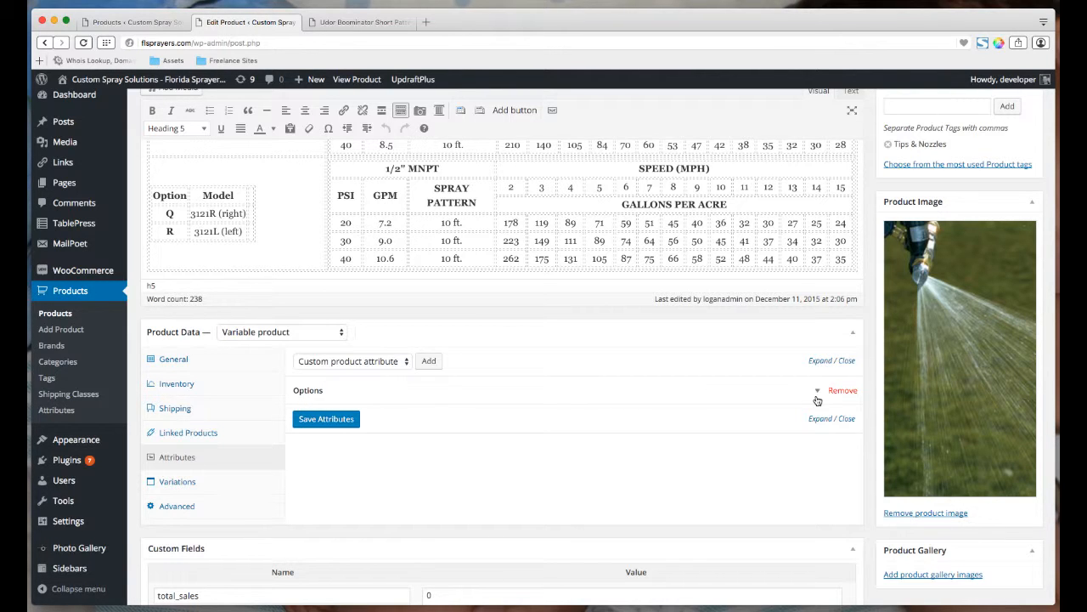
left_click(818, 360)
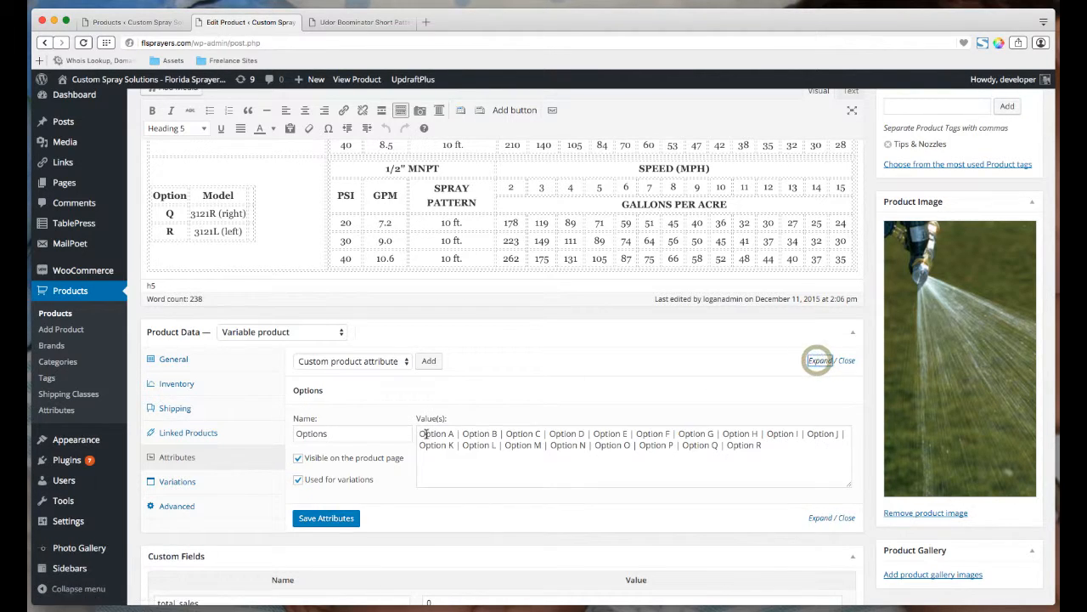
left_click_drag(429, 434, 398, 434)
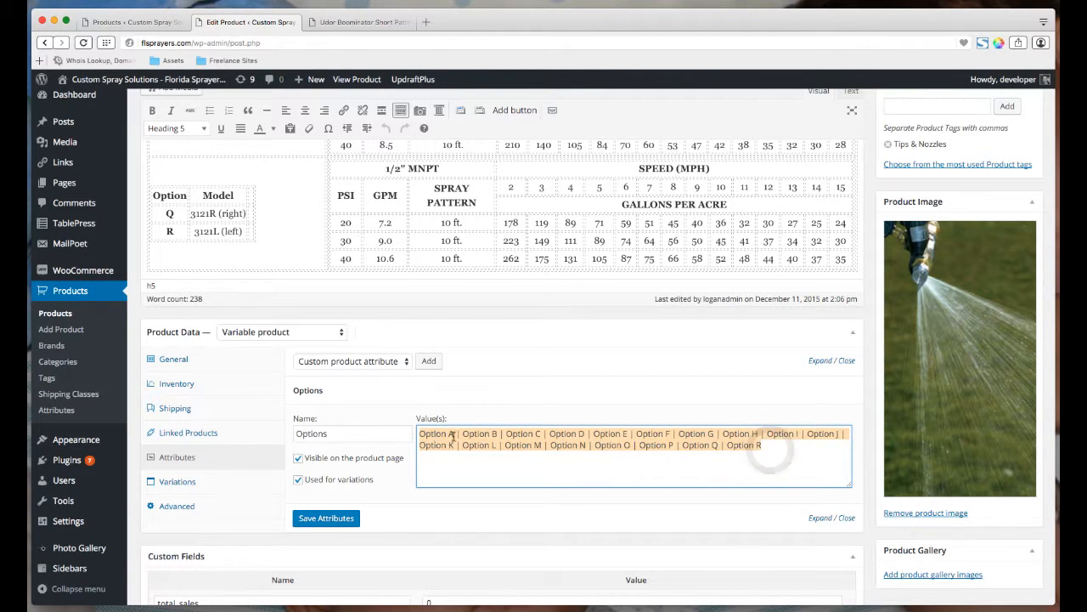
Compare the attribute values with the option choices on the live product page, keeping Option O
left_click(360, 23)
left_click(809, 319)
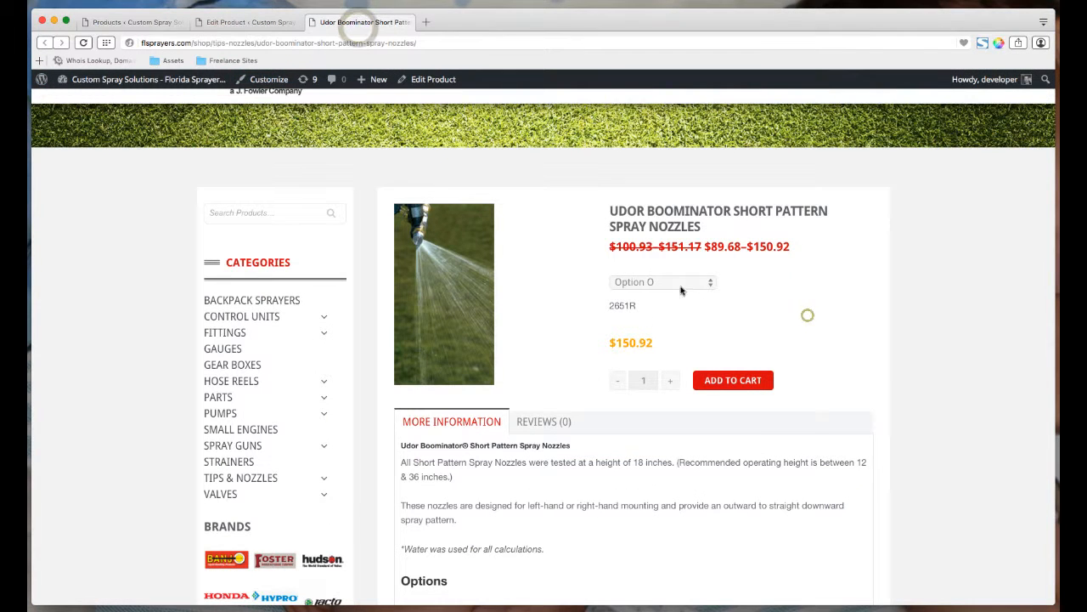
left_click(679, 283)
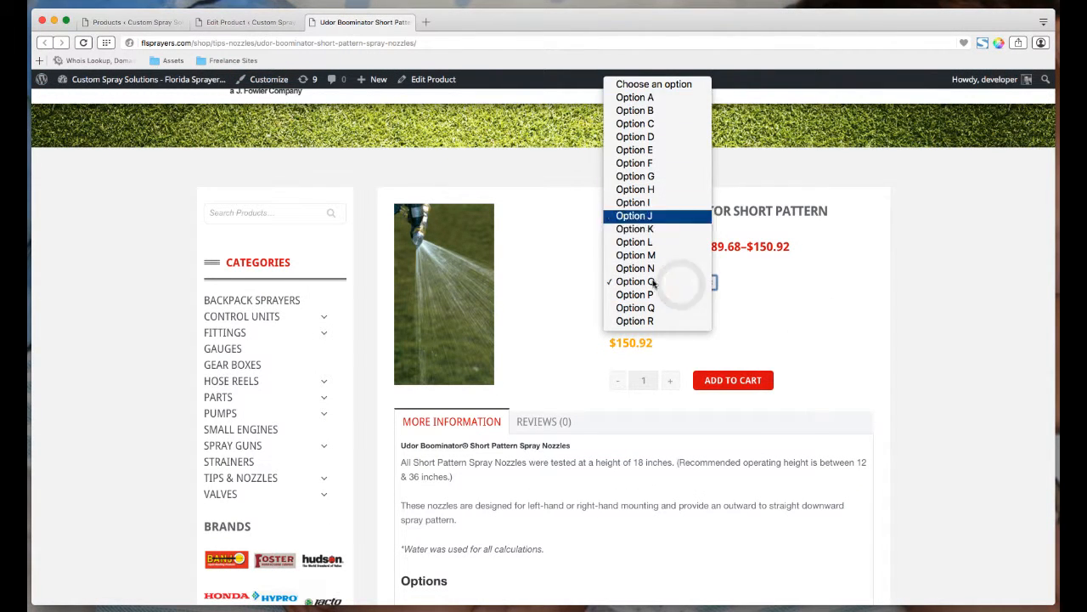
left_click(769, 328)
In the product editor, append Option S and Option T to the Options attribute's values, separated by vertical bars, and save the attributes
left_click(262, 23)
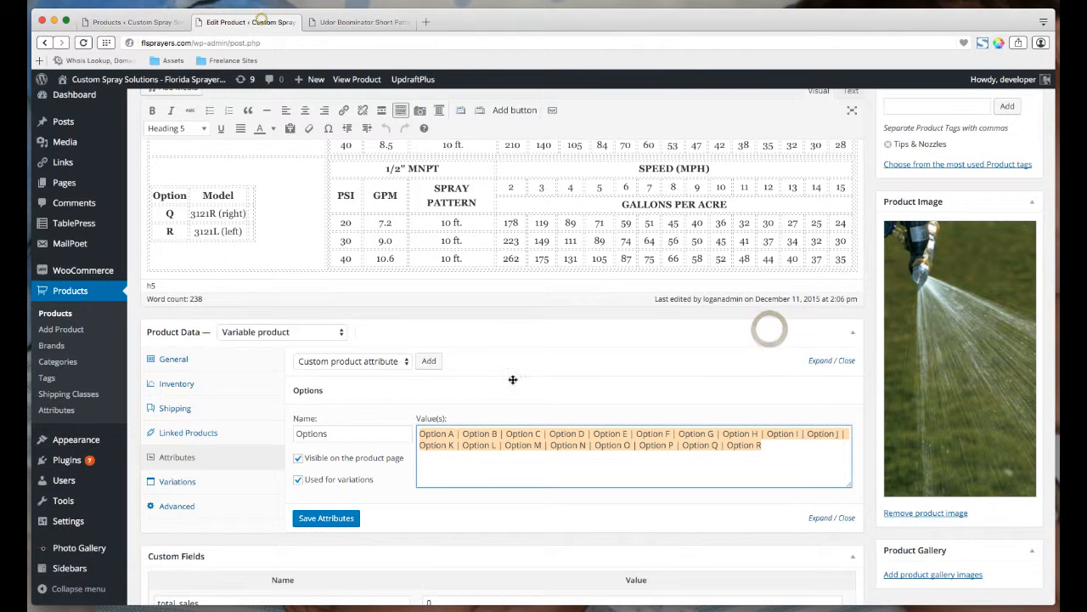
left_click(517, 462)
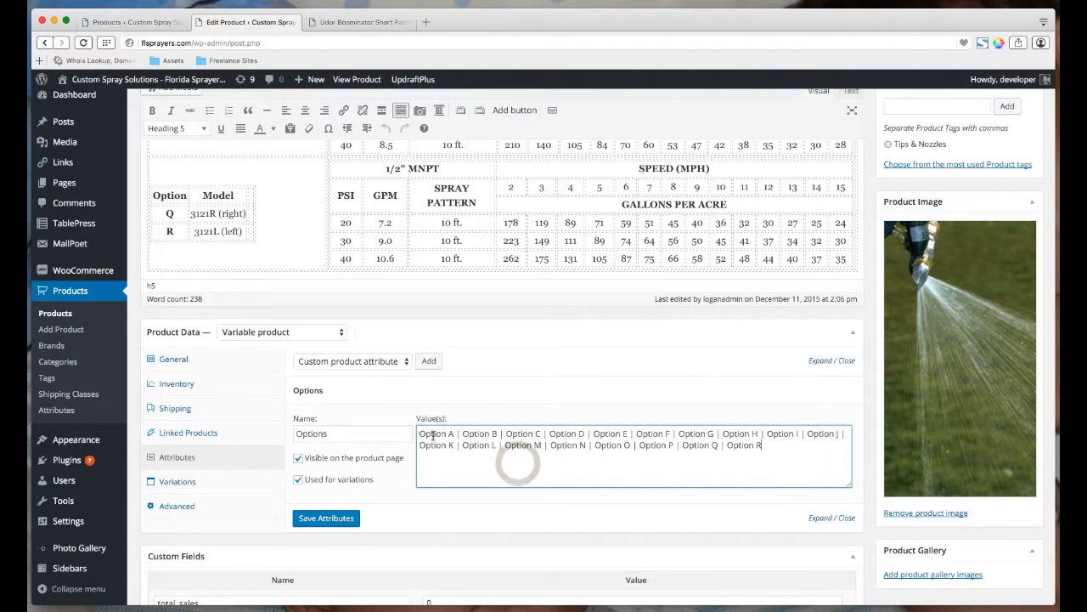
left_click_drag(419, 435, 780, 447)
left_click(780, 446)
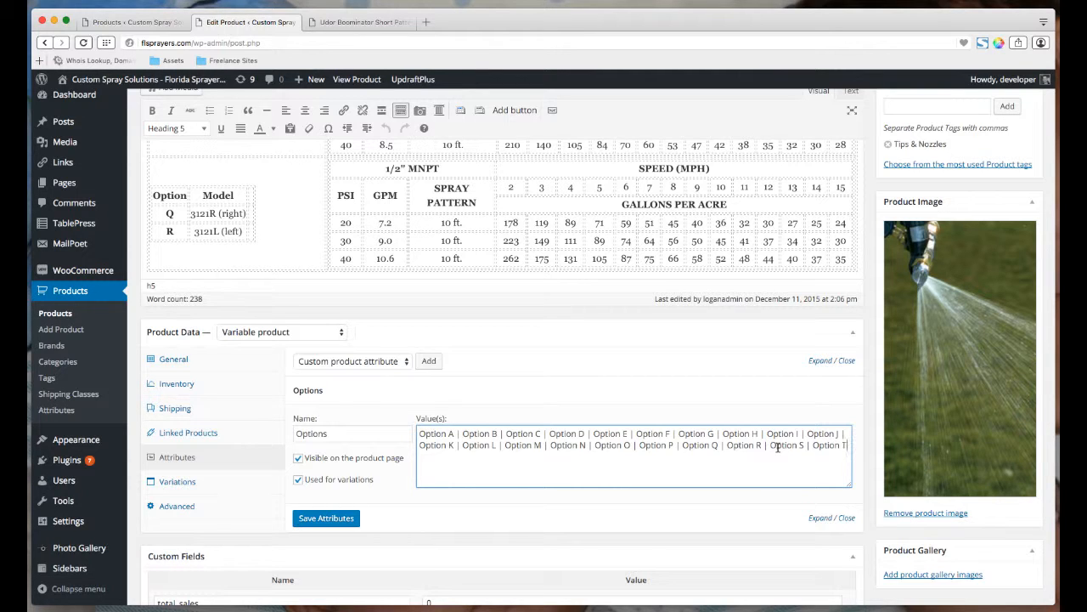
left_click(323, 524)
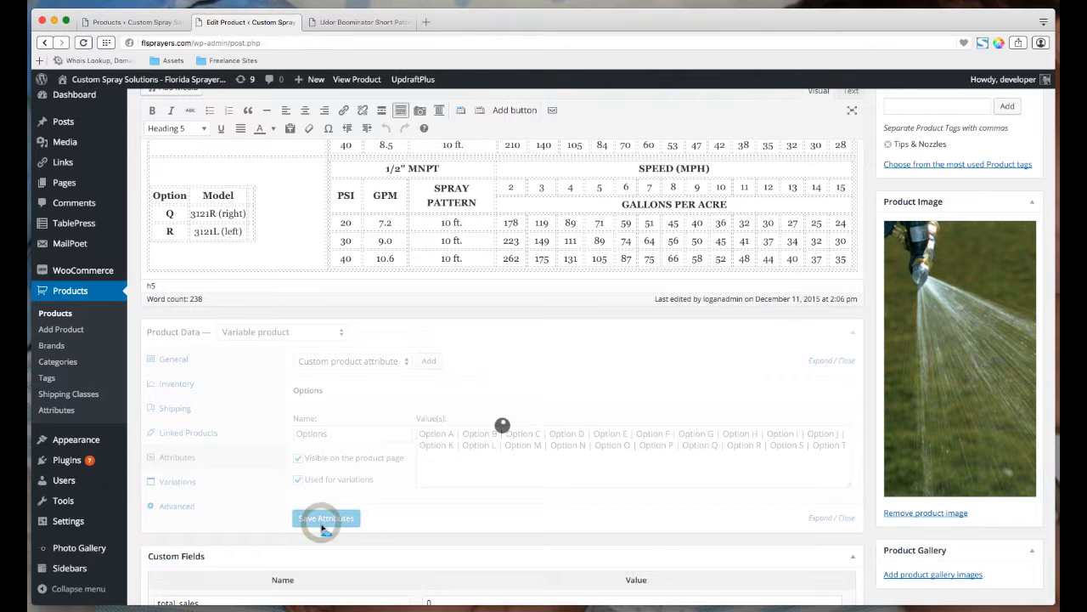
Reload the live product page and check its option choices for the added values
left_click(366, 24)
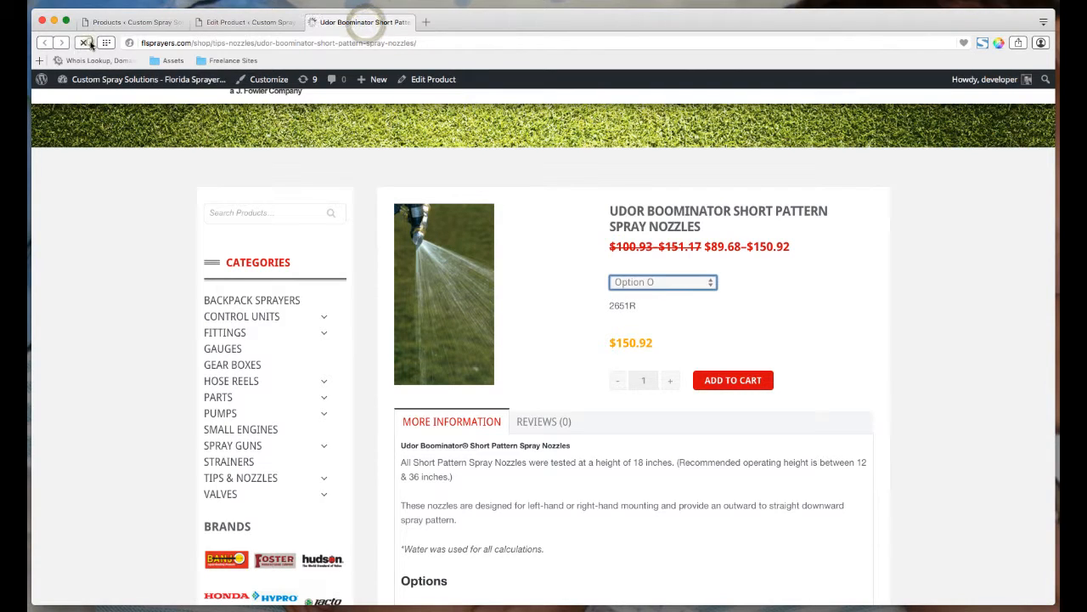
left_click(86, 42)
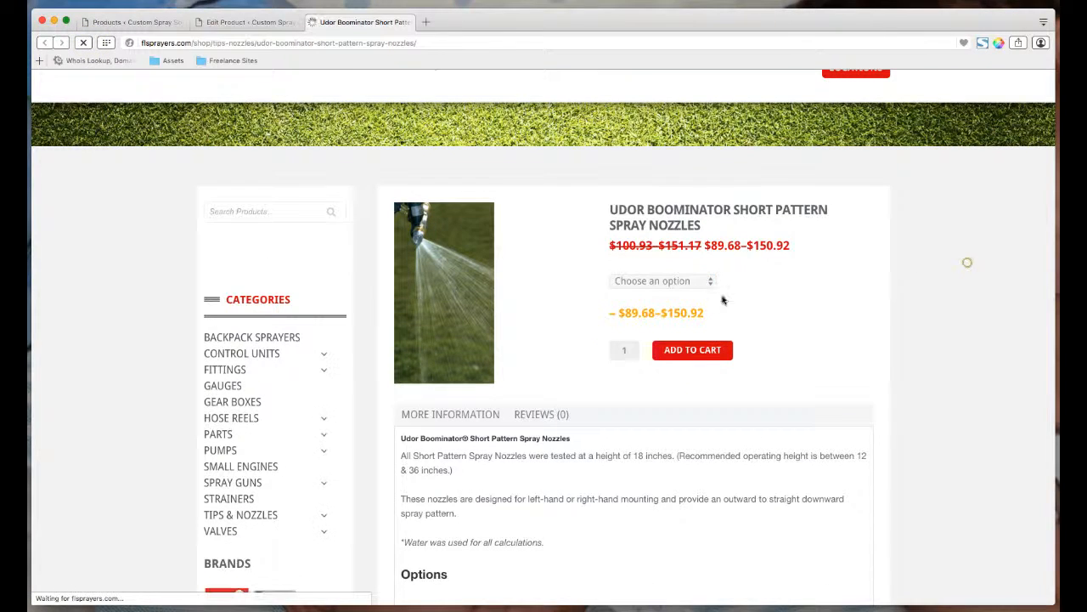
left_click(677, 283)
left_click(677, 283)
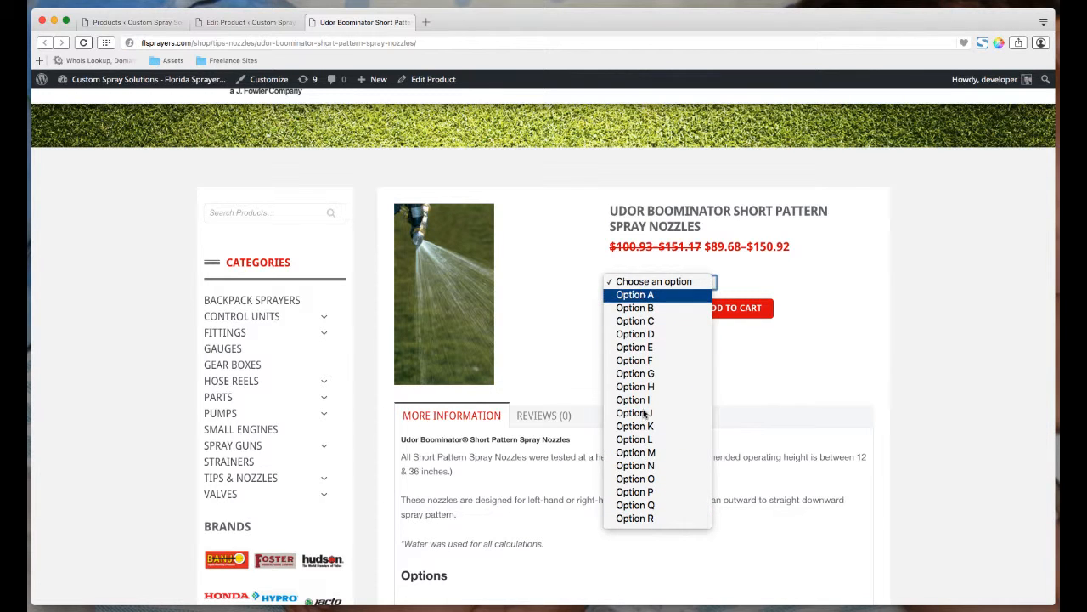
left_click(760, 388)
Return to the product editor and review the first page of the product's variations
left_click(259, 25)
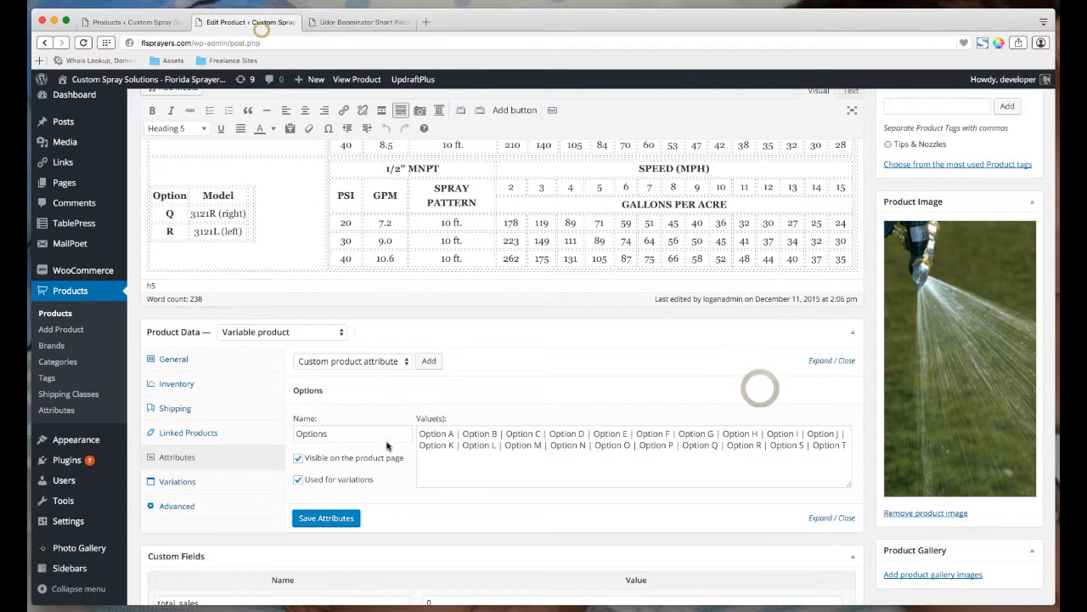
left_click(194, 482)
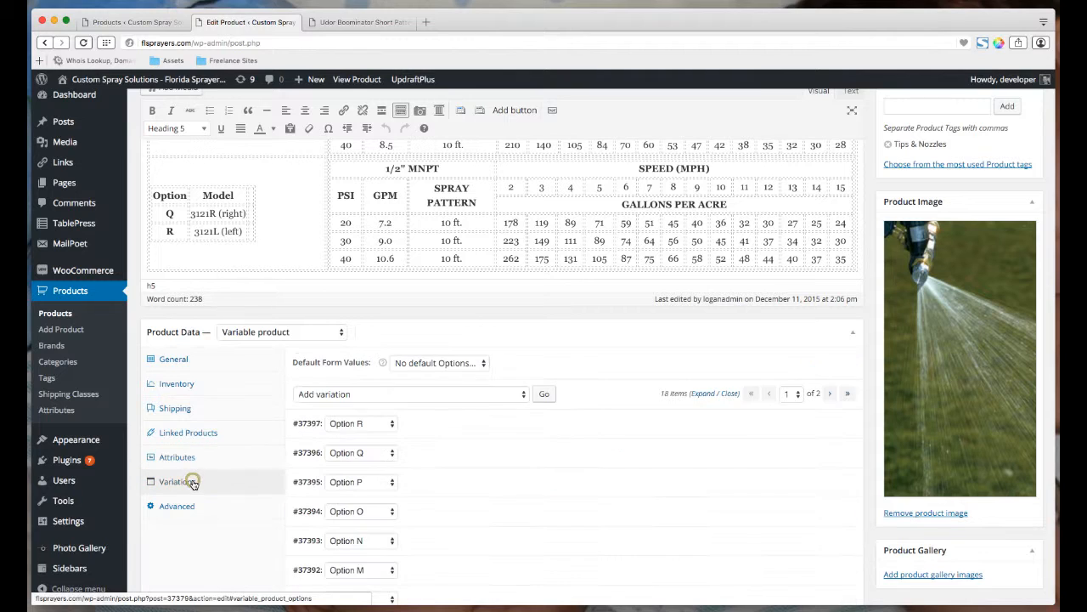
scroll(496, 451, "down", 1)
scroll(495, 451, "down", 10)
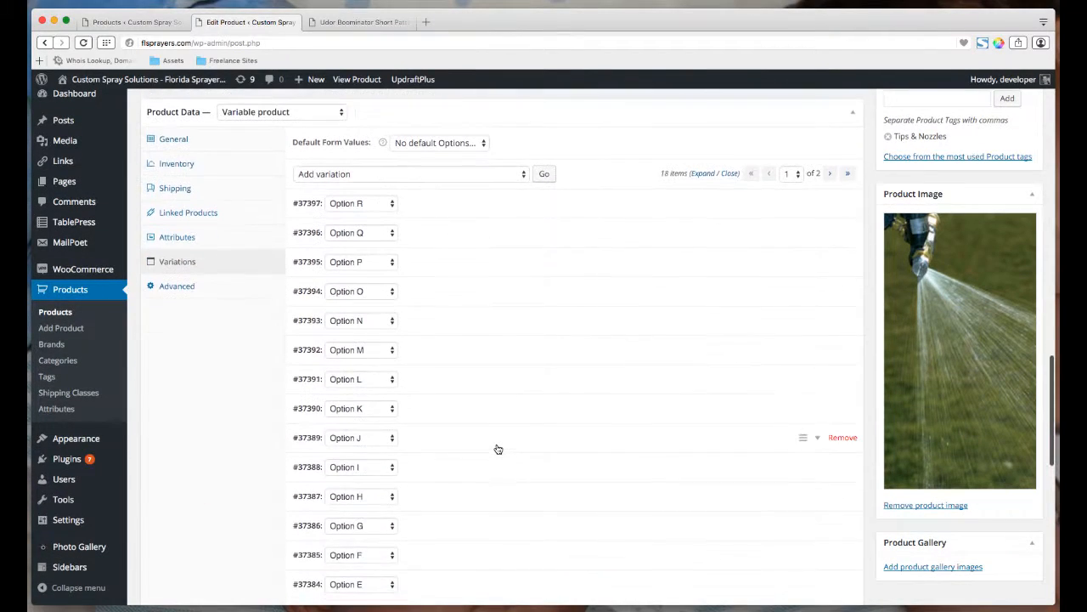
scroll(575, 377, "up", 3)
scroll(359, 216, "down", 5)
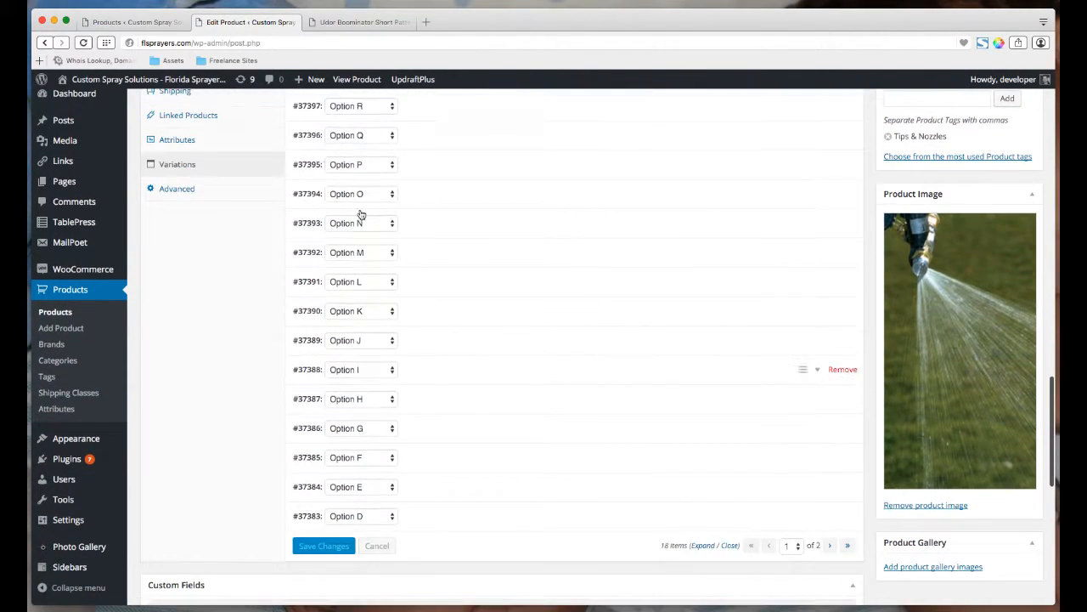
scroll(428, 164, "up", 2)
scroll(428, 164, "up", 3)
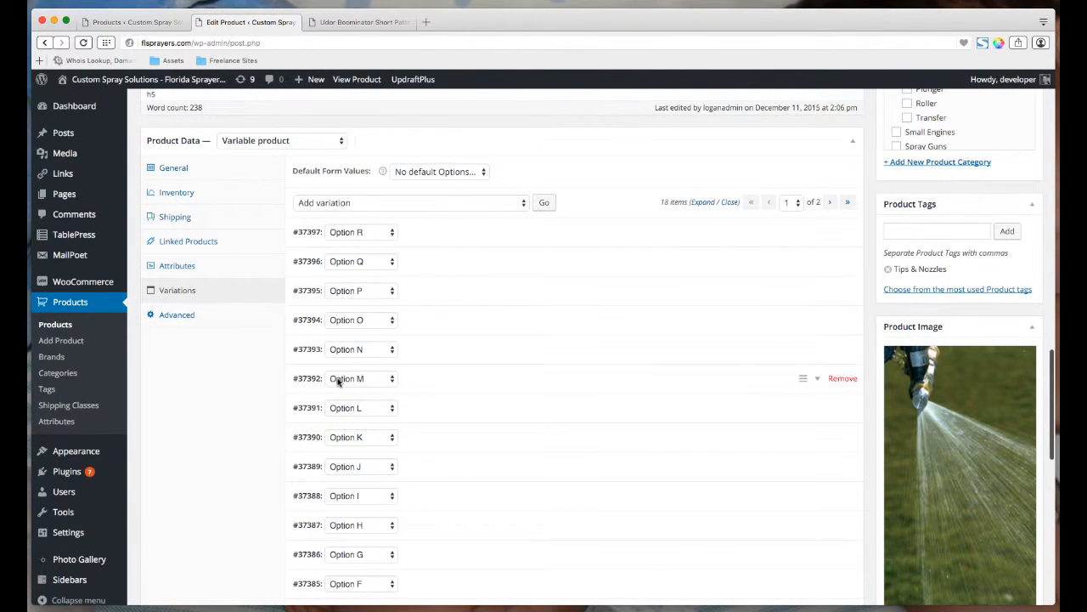
scroll(340, 378, "down", 5)
scroll(347, 320, "up", 4)
scroll(353, 238, "up", 1)
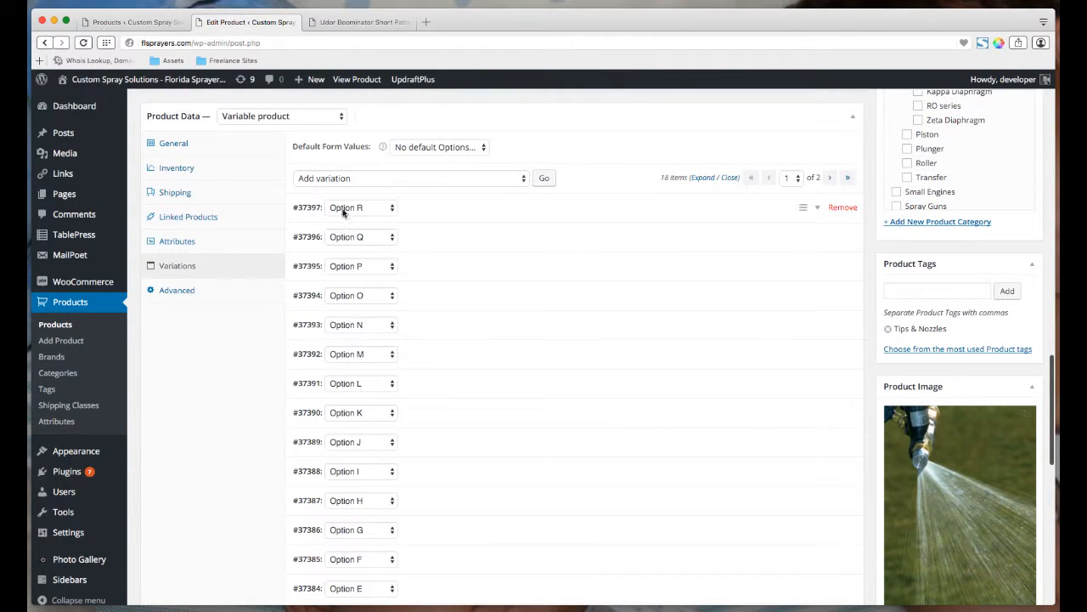
scroll(372, 209, "down", 5)
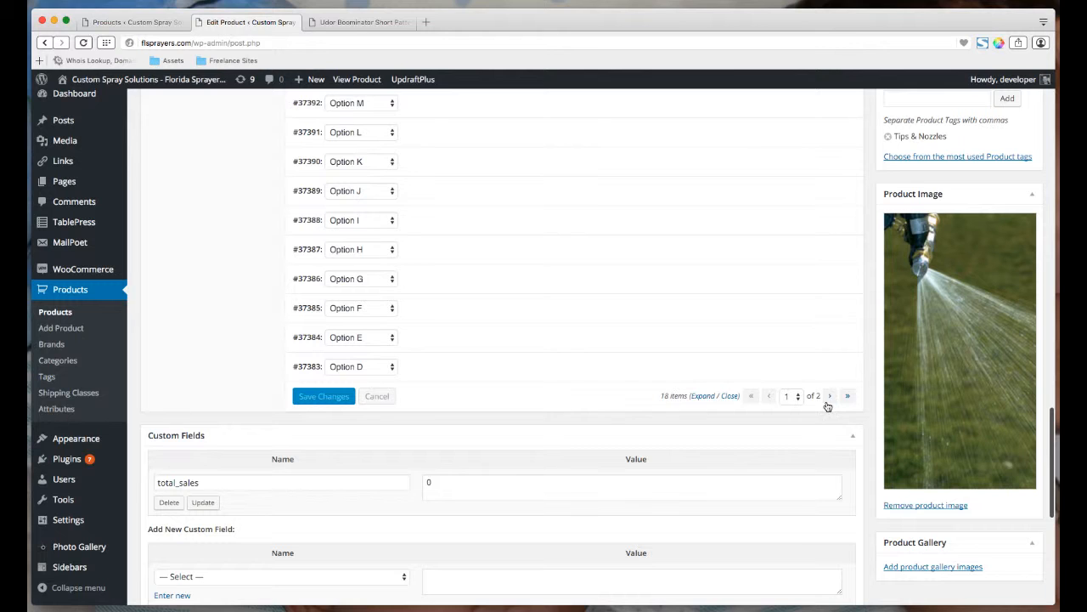
View the second page of variations and go back to the first page
left_click(830, 398)
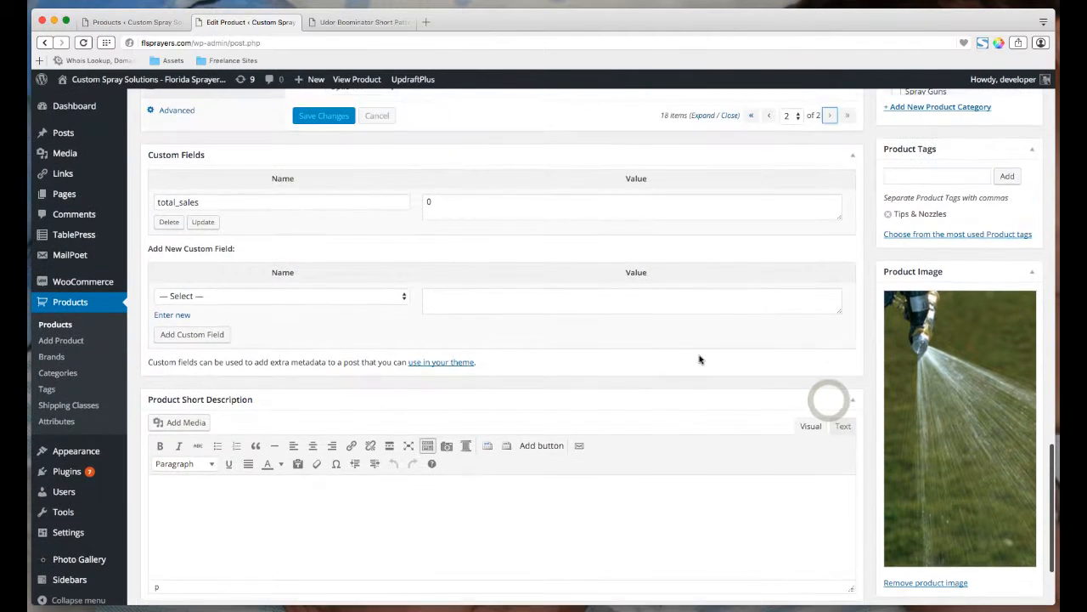
scroll(700, 357, "up", 5)
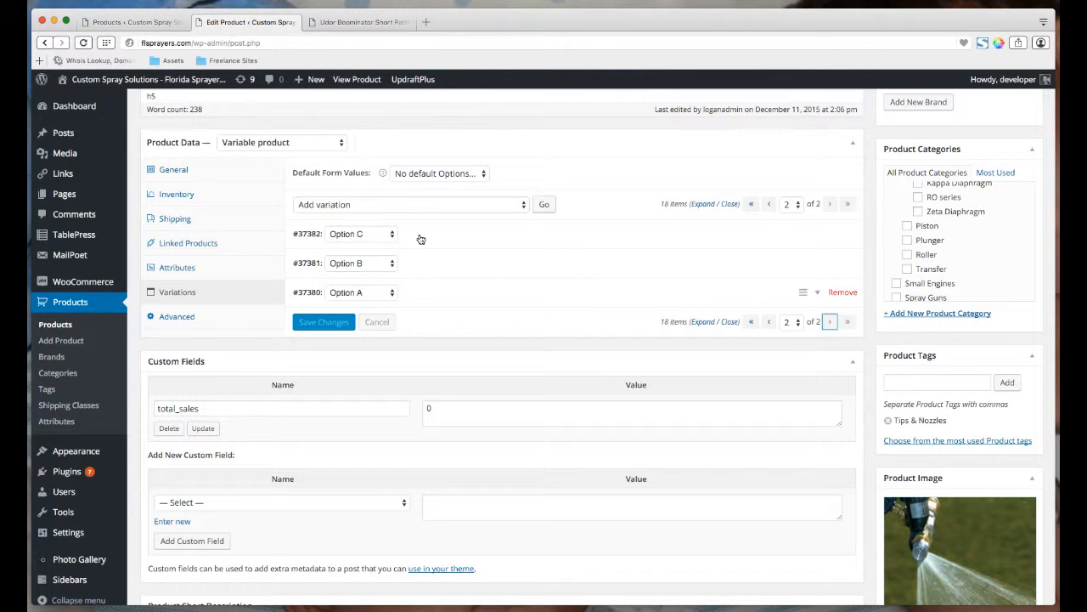
left_click(769, 204)
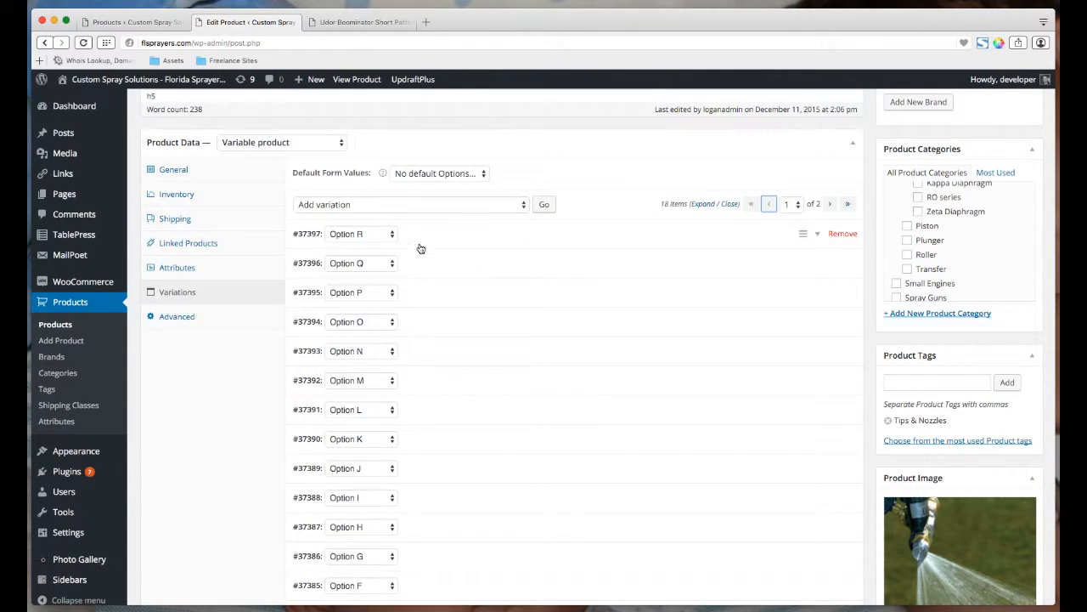
Compare the existing variations with the option choices on the live product page
left_click(366, 24)
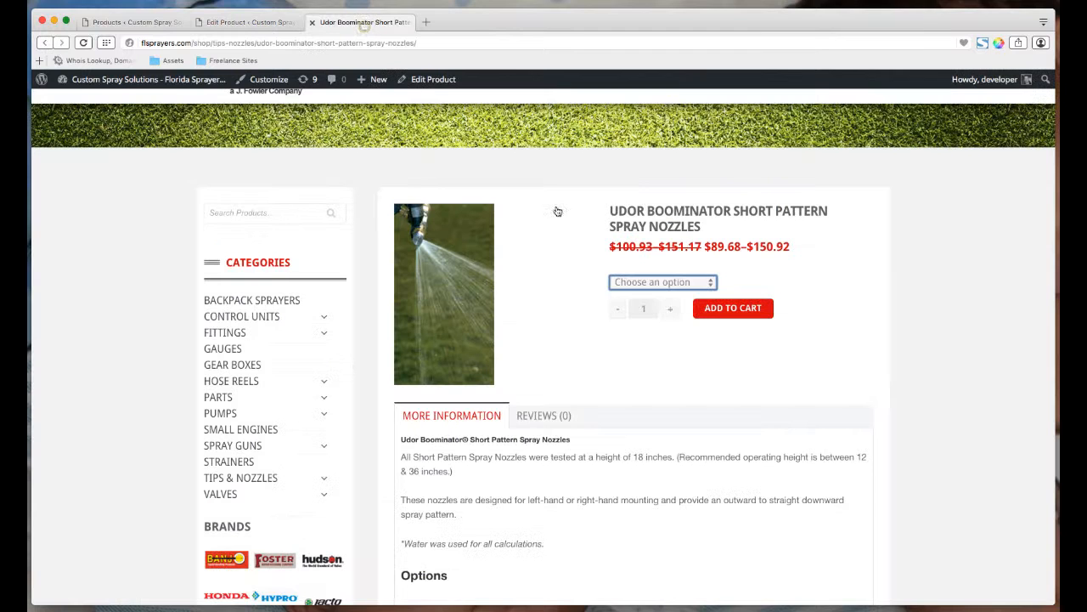
left_click(657, 285)
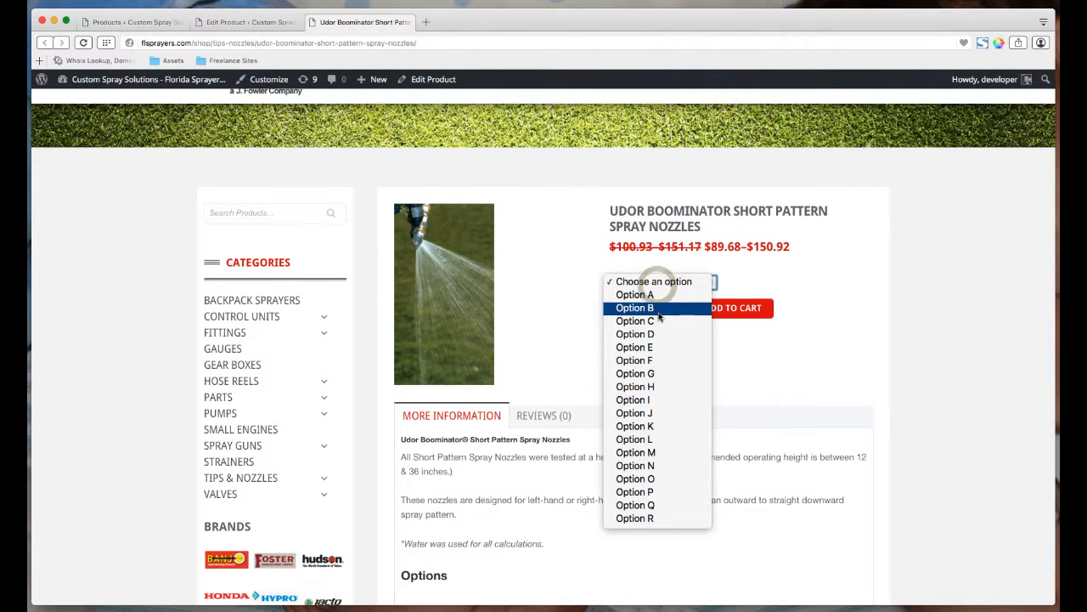
left_click(260, 26)
Back in the product editor, add one new variation and assign it Option S
left_click(255, 23)
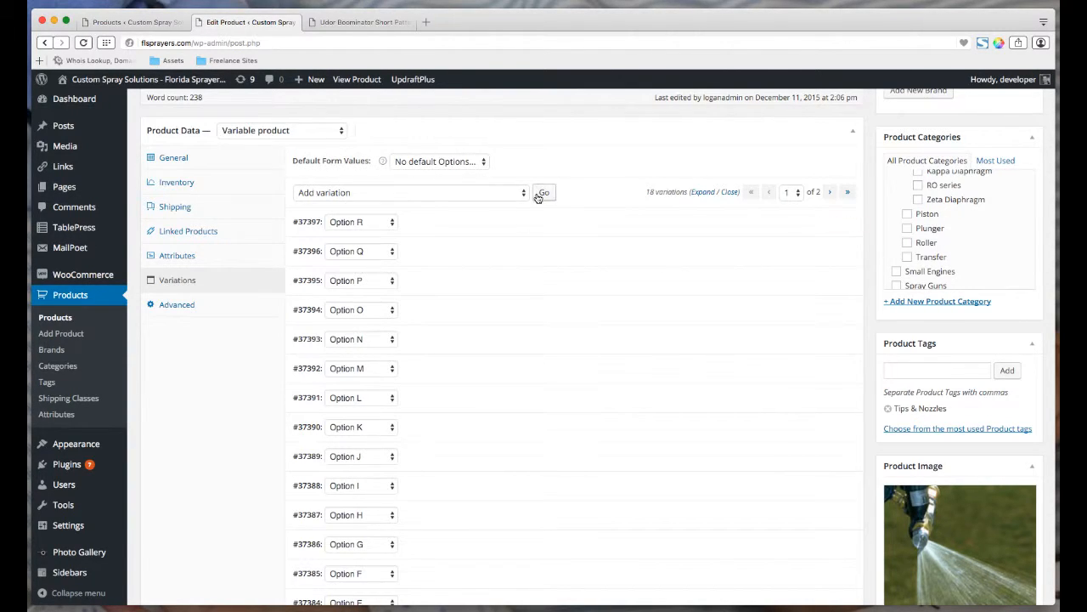
left_click(473, 196)
left_click(473, 192)
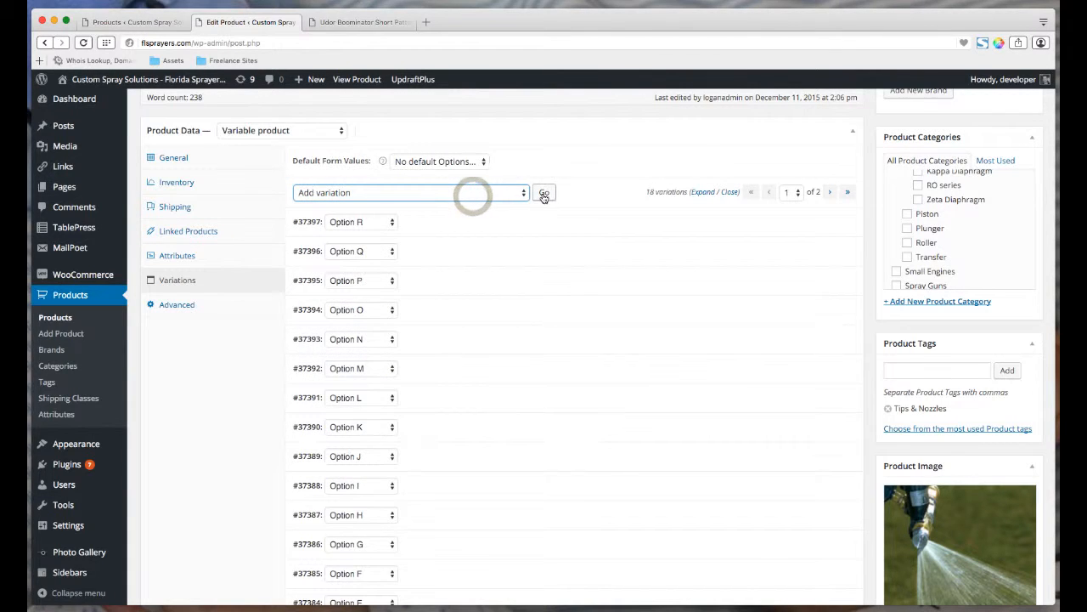
left_click(544, 193)
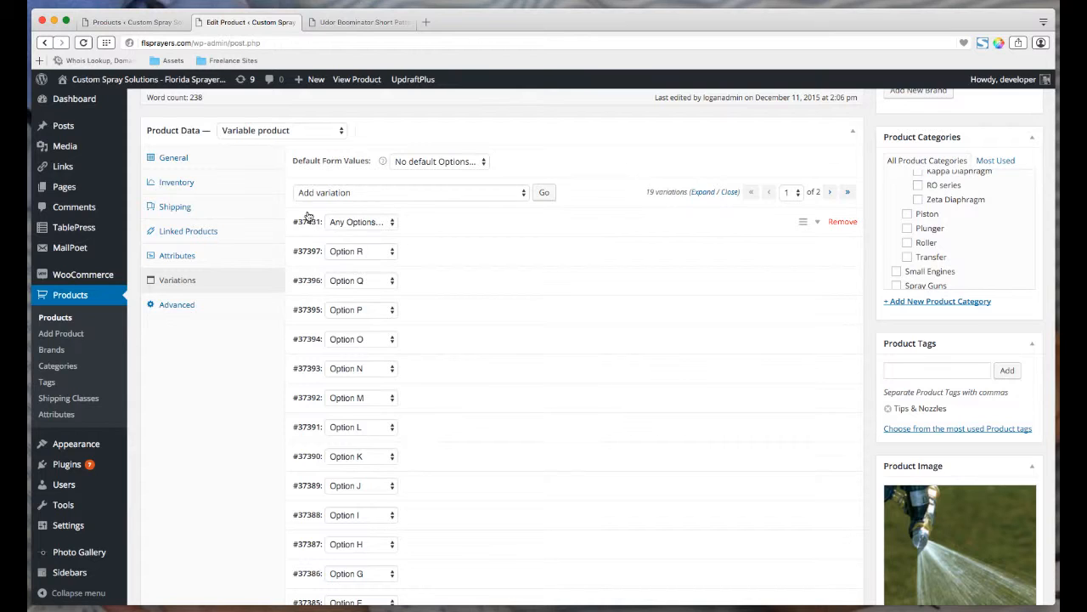
left_click(356, 222)
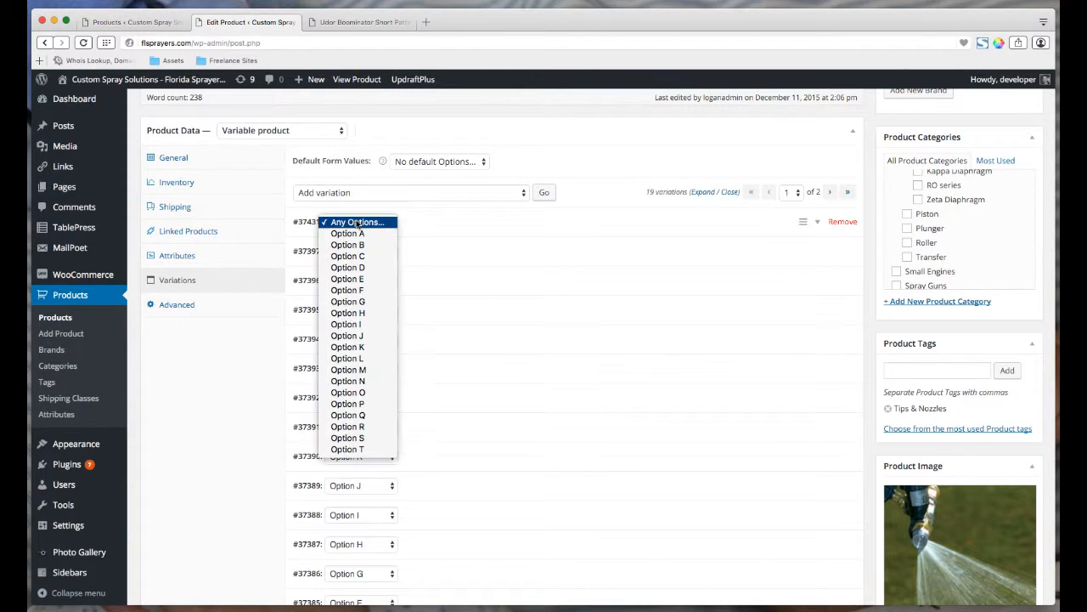
left_click(371, 438)
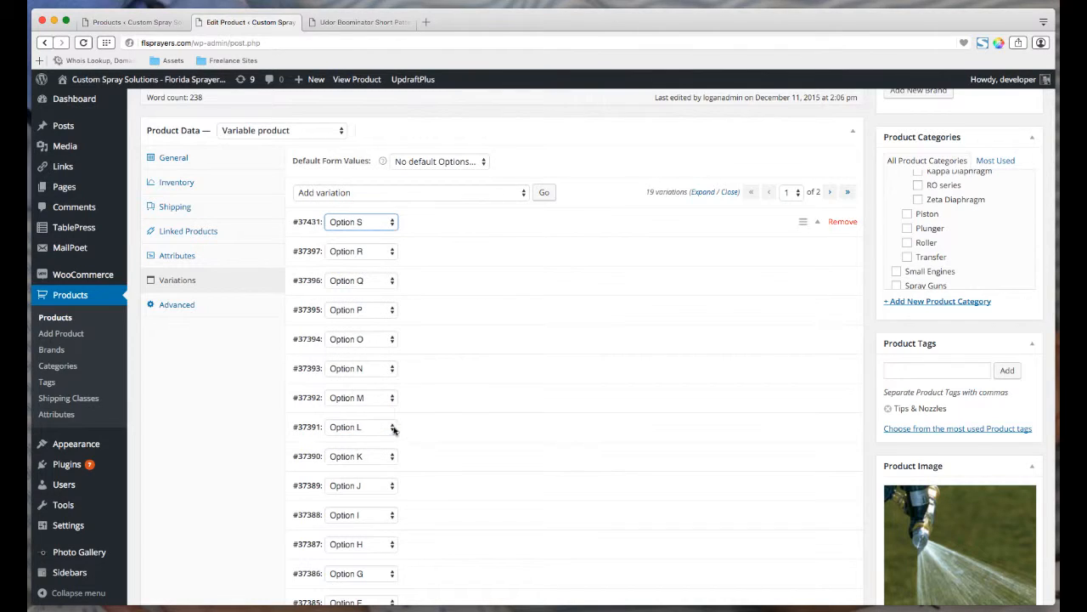
Add another variation to the product, assign it Option T and save the variation changes
left_click(544, 194)
left_click(371, 222)
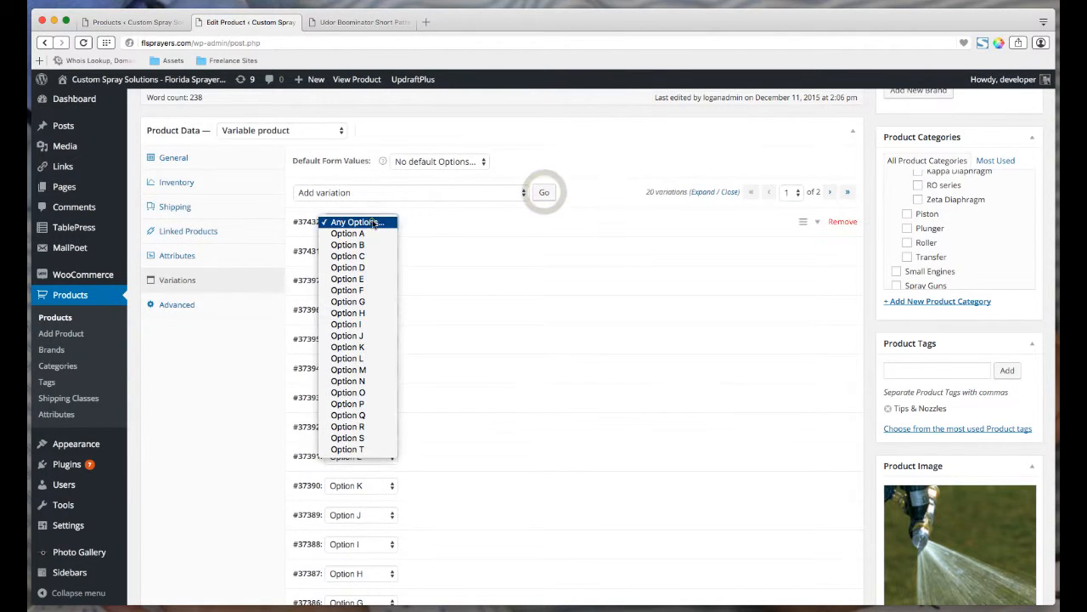
left_click(363, 449)
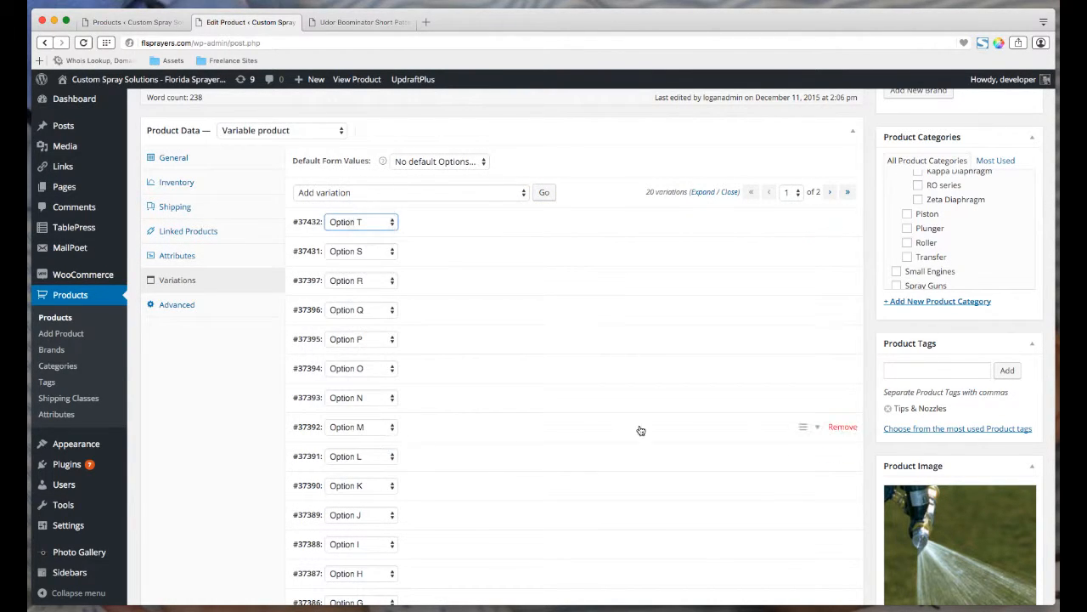
scroll(645, 429, "down", 3)
scroll(665, 429, "down", 3)
left_click(321, 451)
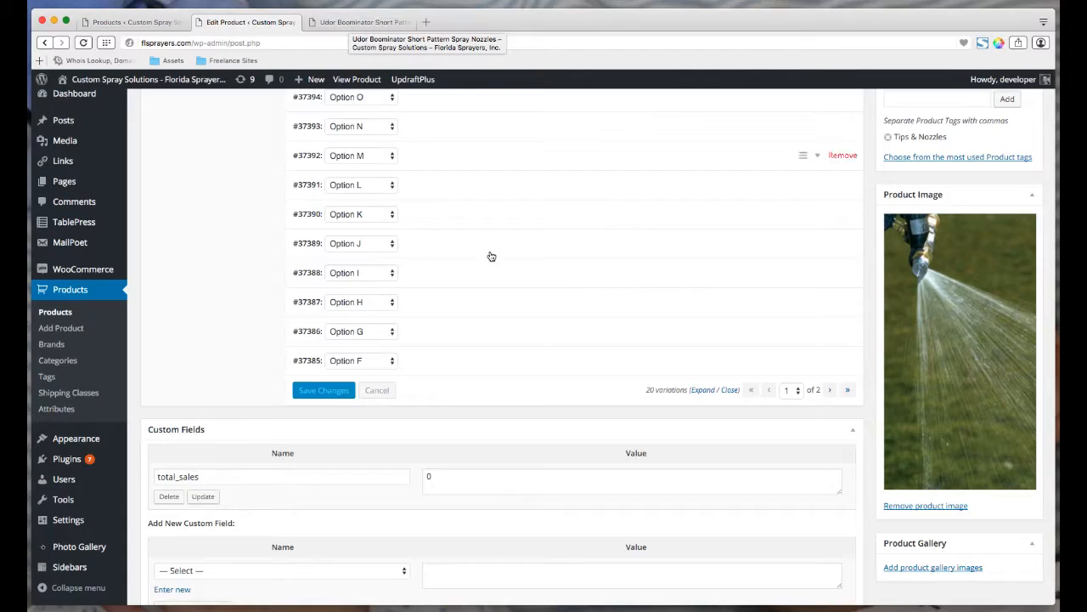
Update the published product with the saved variations
scroll(490, 255, "up", 10)
scroll(764, 297, "up", 10)
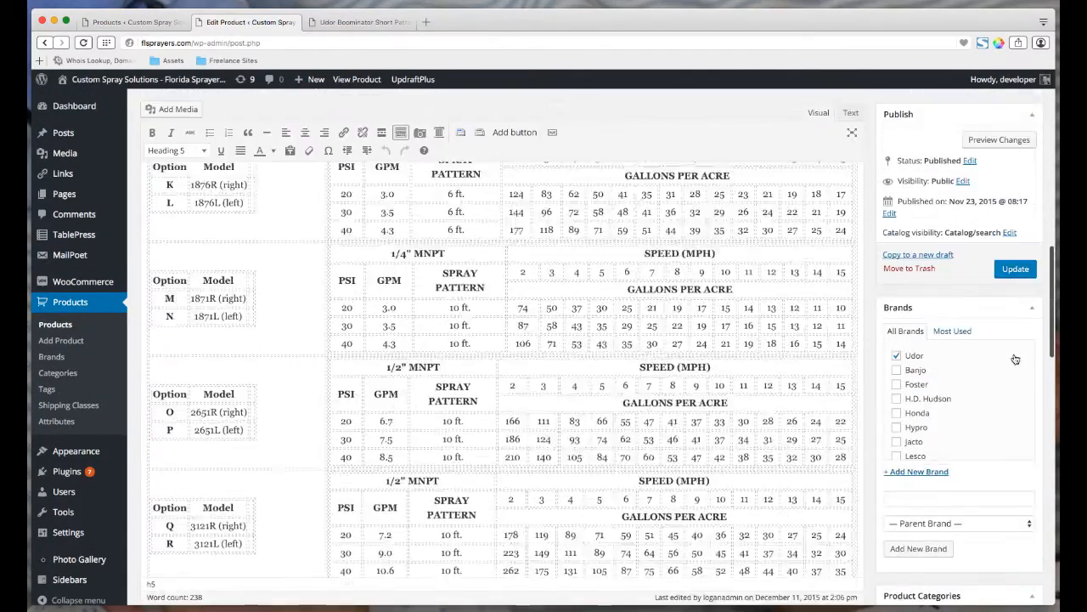
left_click(1016, 270)
Reload the live product page and check whether its option choices include Option S and Option T
left_click(357, 22)
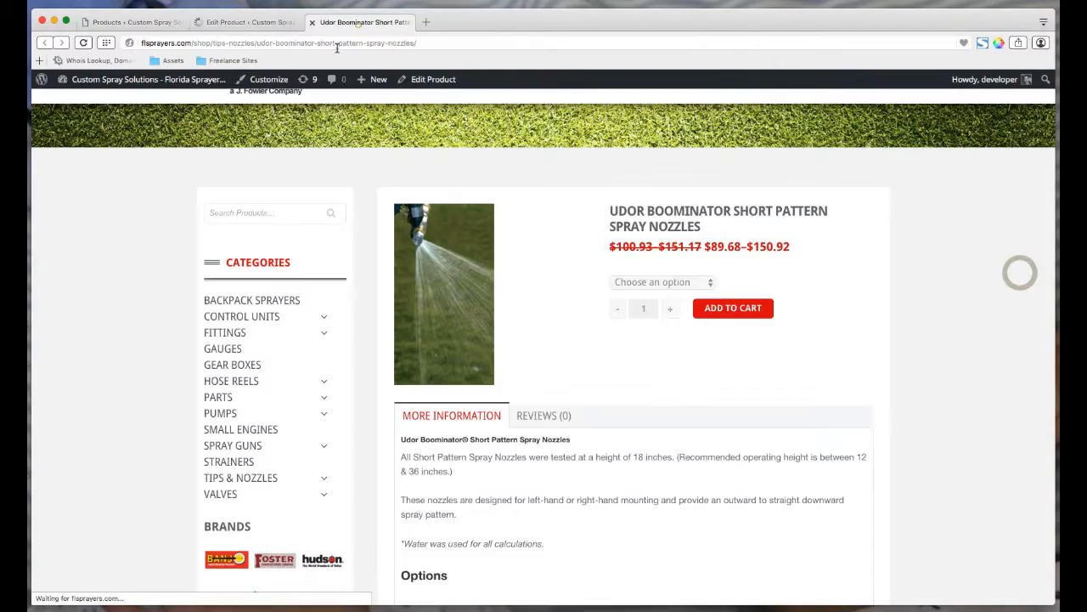
left_click(84, 45)
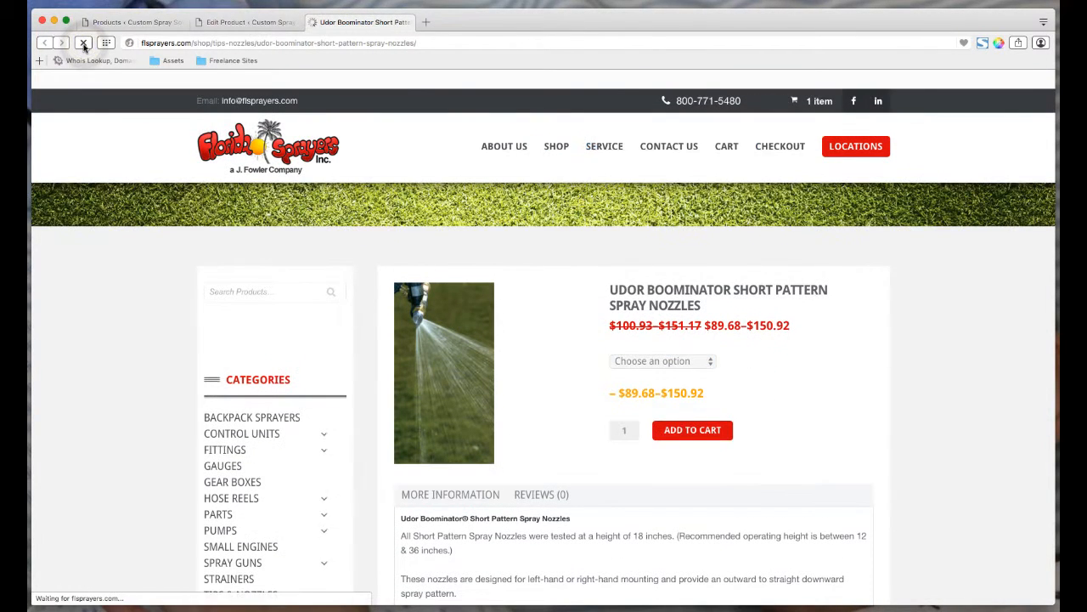
left_click(676, 363)
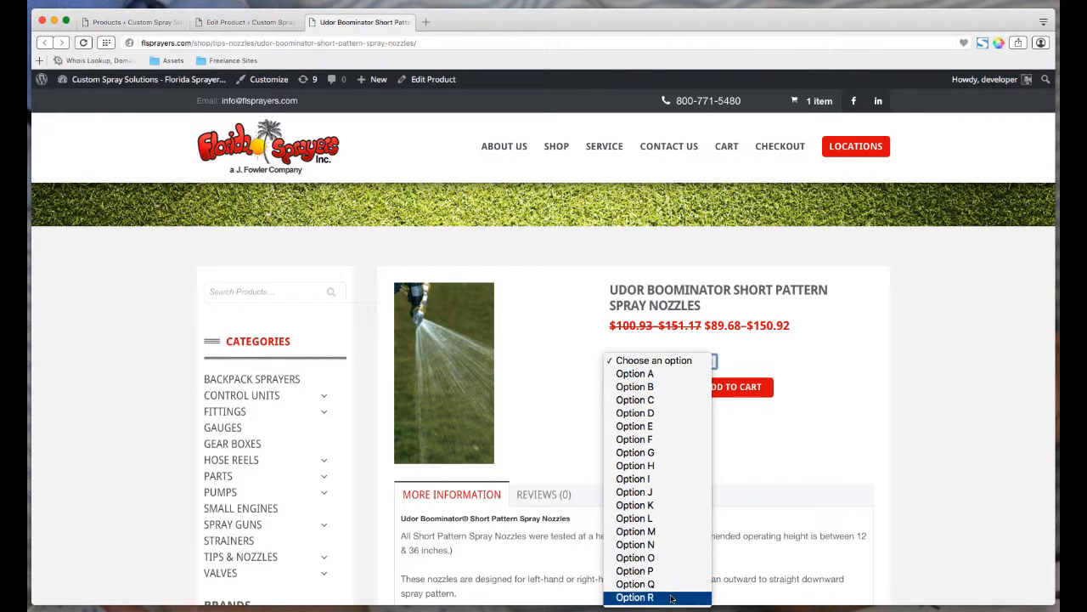
left_click(68, 149)
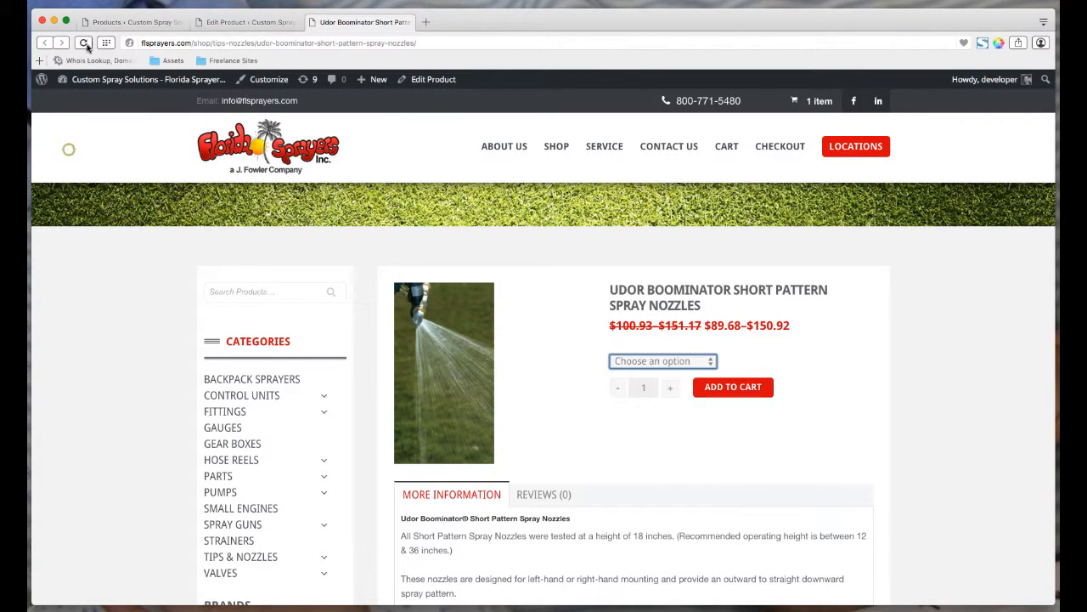
left_click(83, 43)
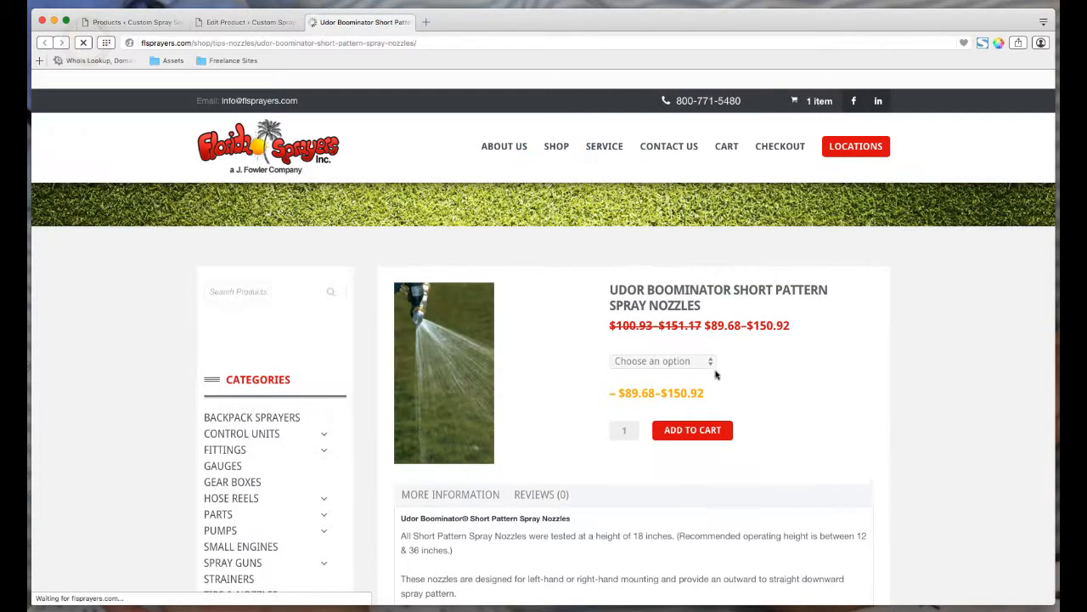
left_click(687, 340)
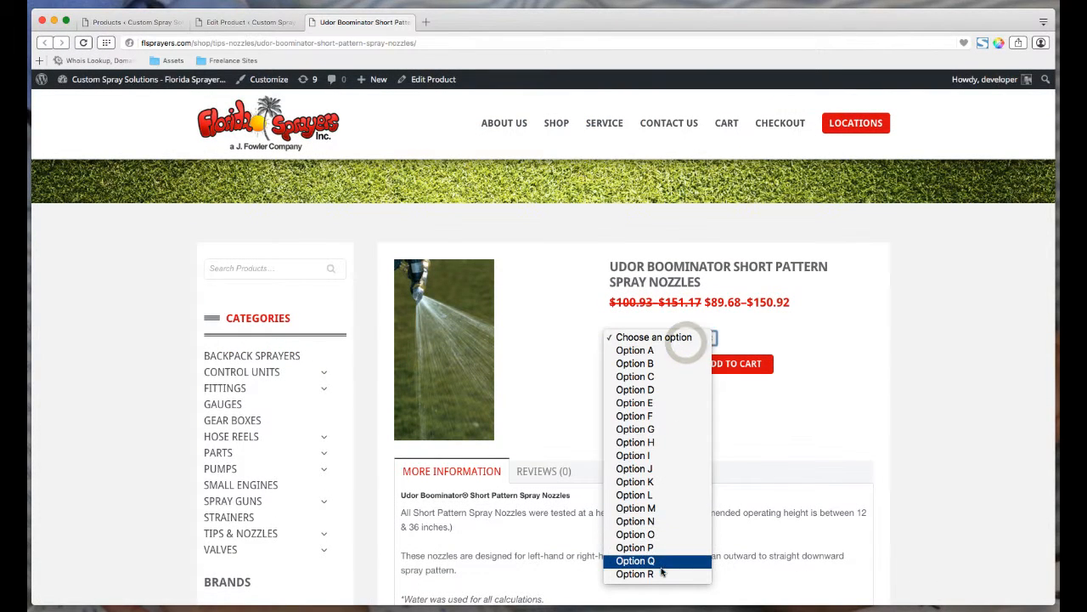
left_click(559, 289)
left_click(556, 285)
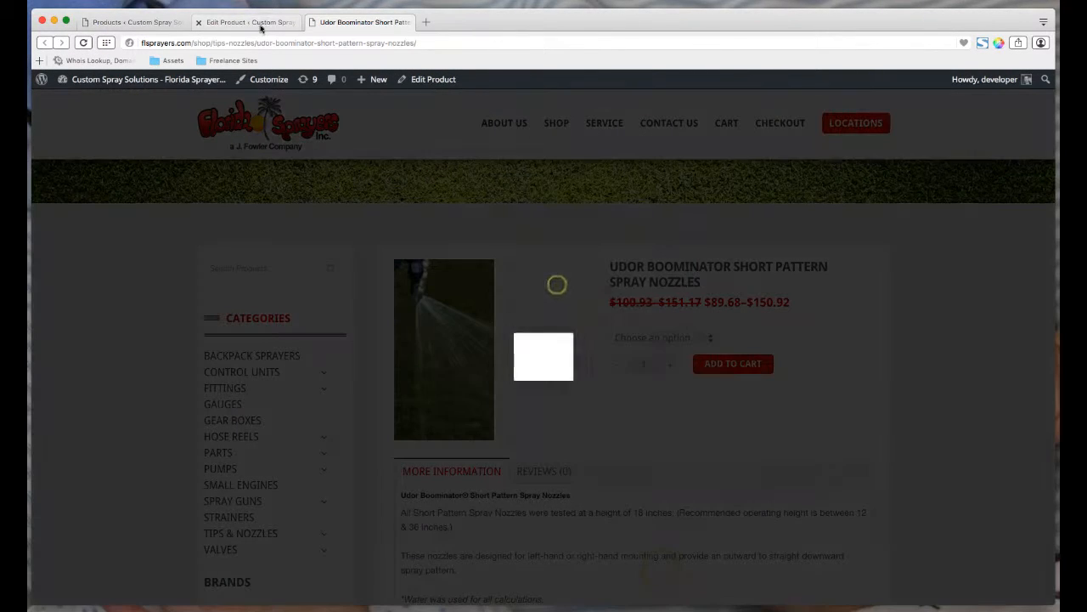
left_click(647, 169)
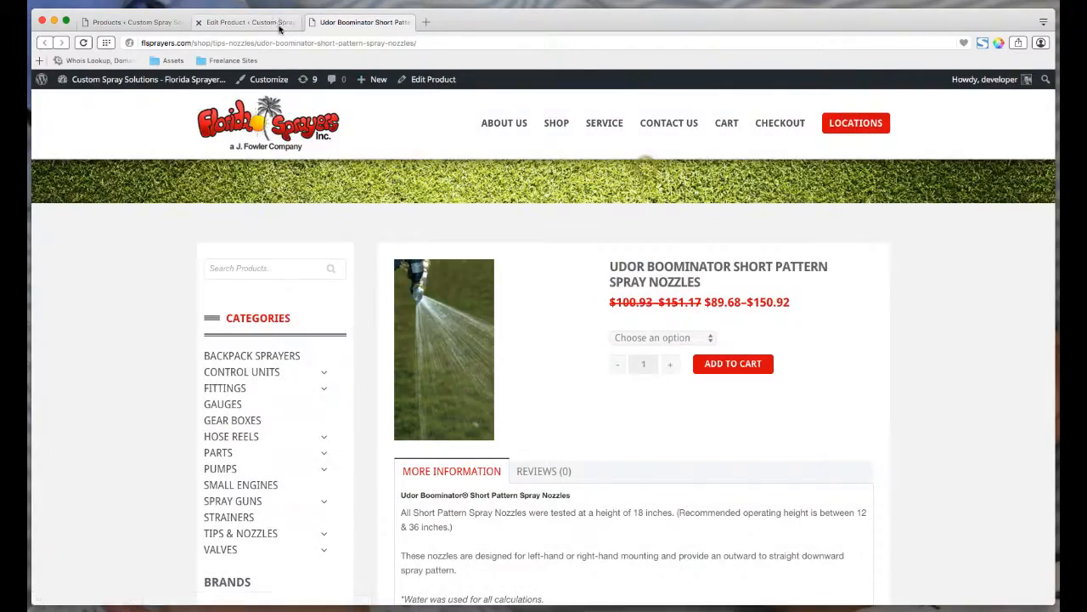
Back in the product editor, remove the Option T and Option S variations
left_click(276, 23)
scroll(597, 425, "down", 5)
scroll(596, 425, "down", 15)
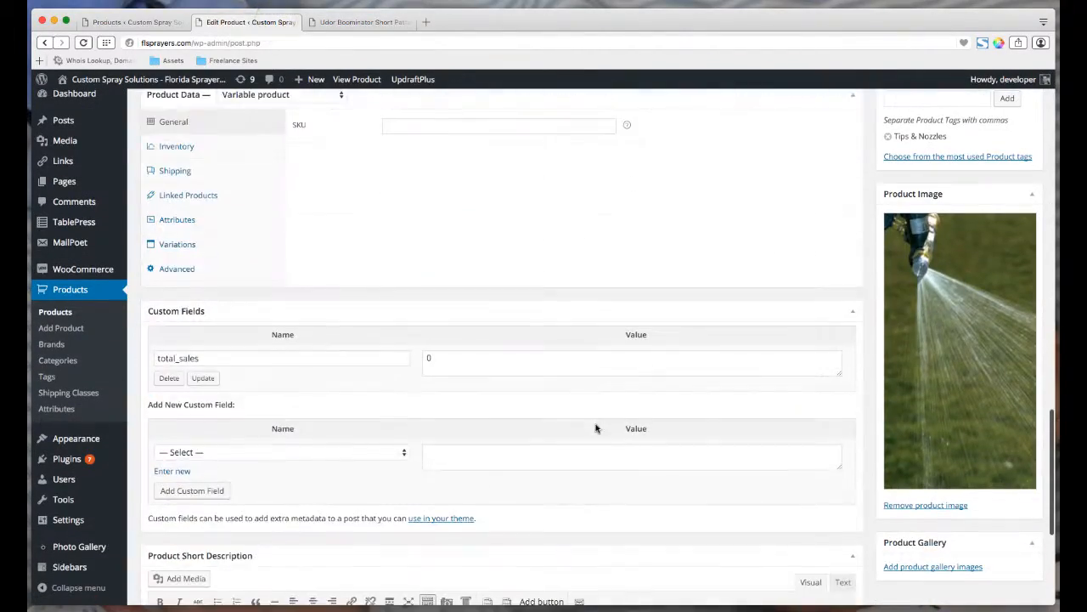
scroll(238, 374, "up", 2)
scroll(225, 358, "up", 1)
left_click(206, 366)
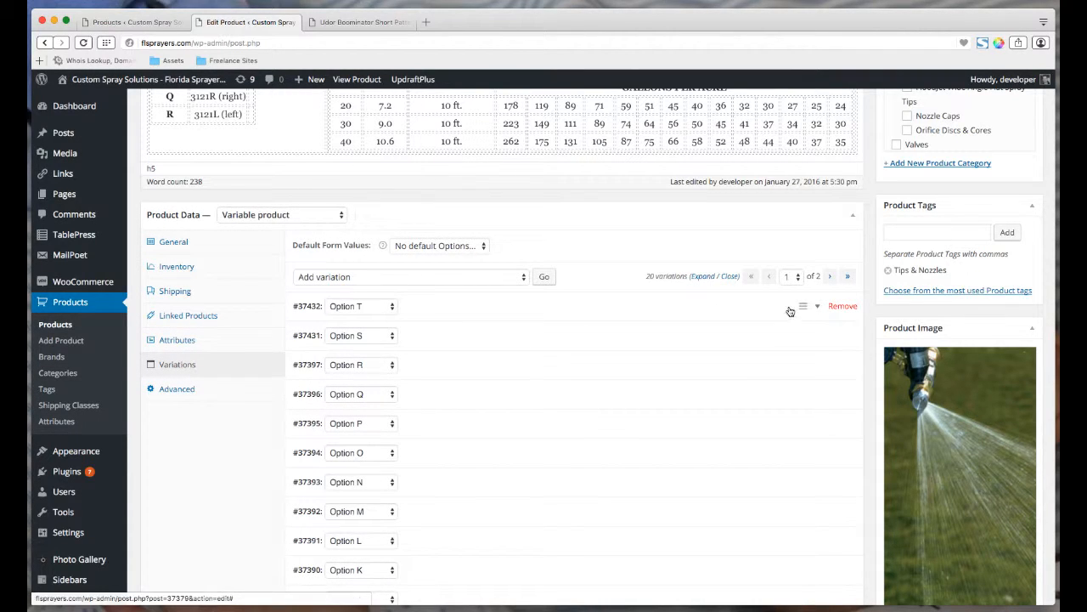
left_click(841, 306)
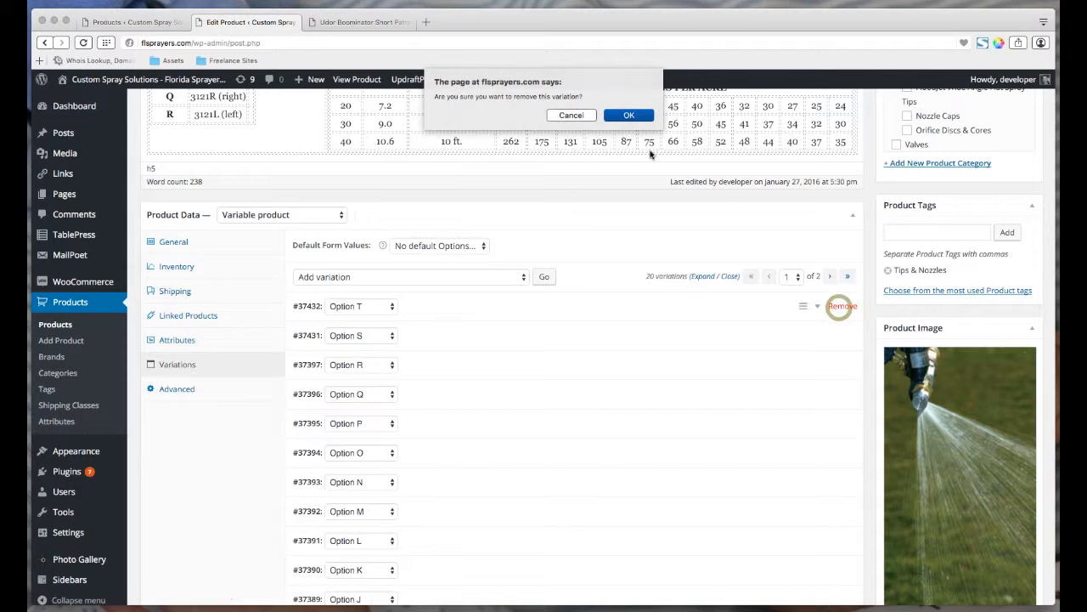
key("Return")
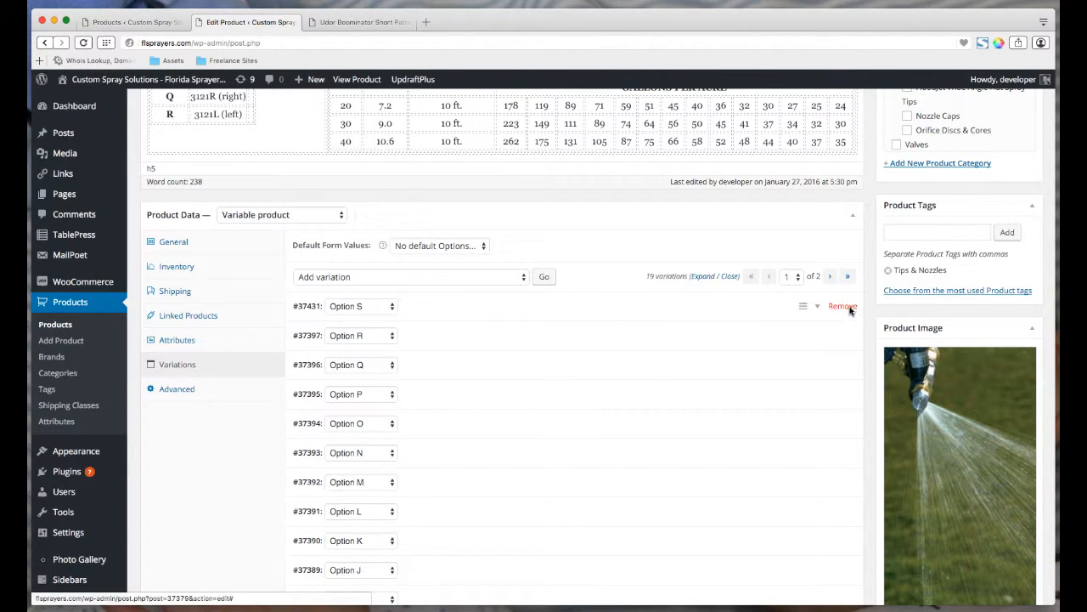
left_click(848, 307)
key("Return")
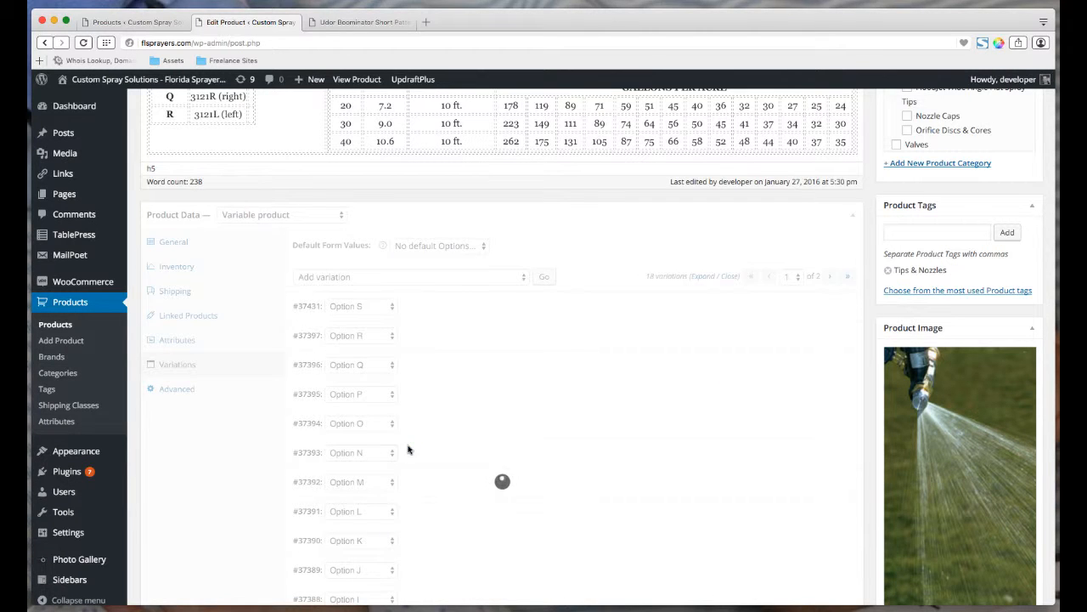
Save the variation changes after the removals and update the product
scroll(408, 449, "down", 10)
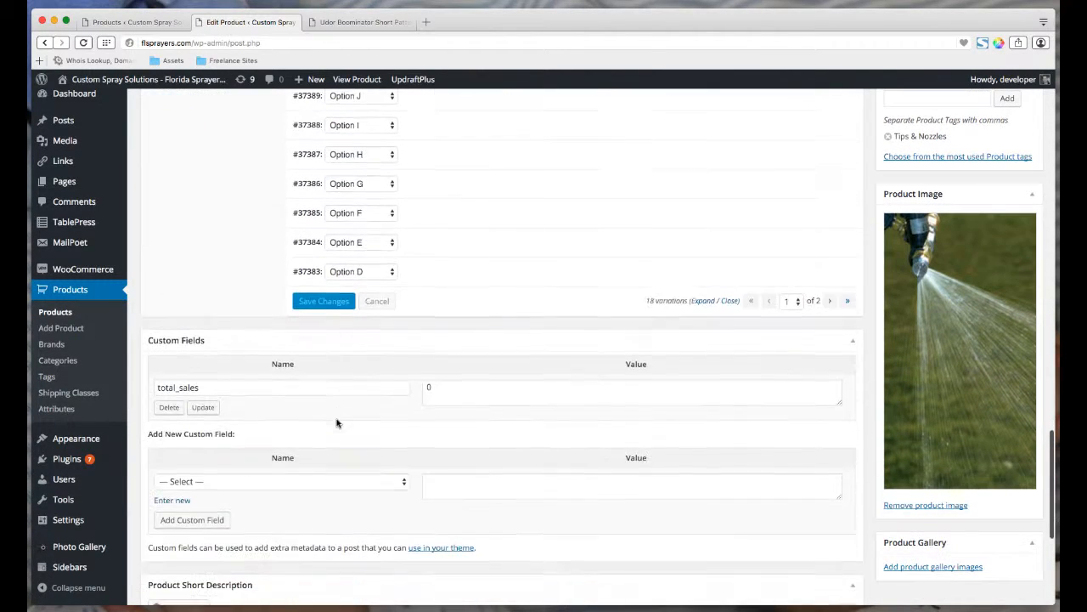
scroll(336, 422, "up", 3)
left_click(322, 418)
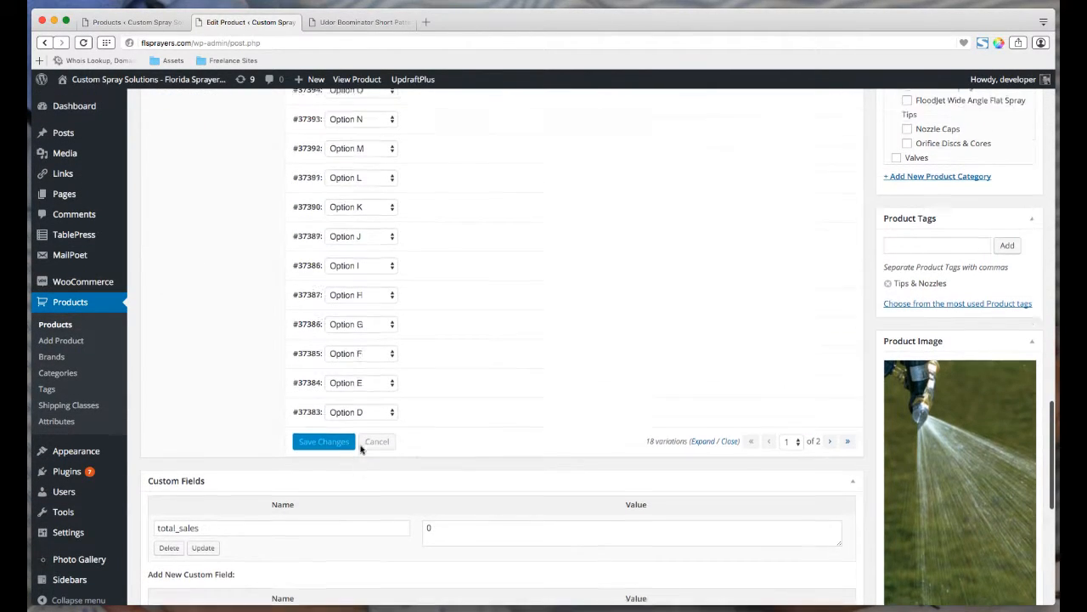
scroll(433, 476, "down", 10)
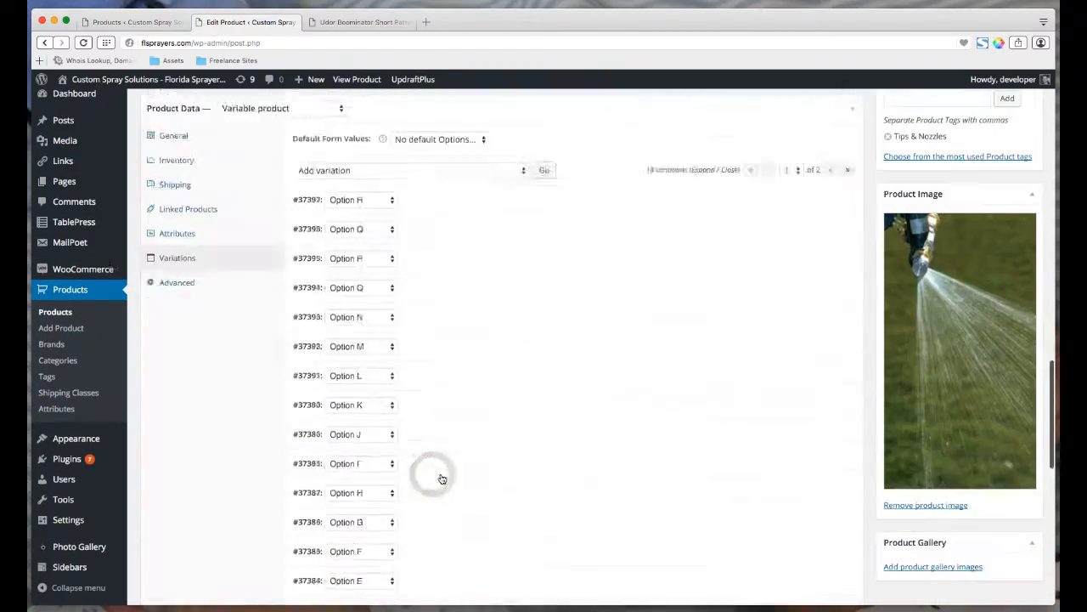
scroll(859, 315, "up", 5)
scroll(996, 233, "up", 15)
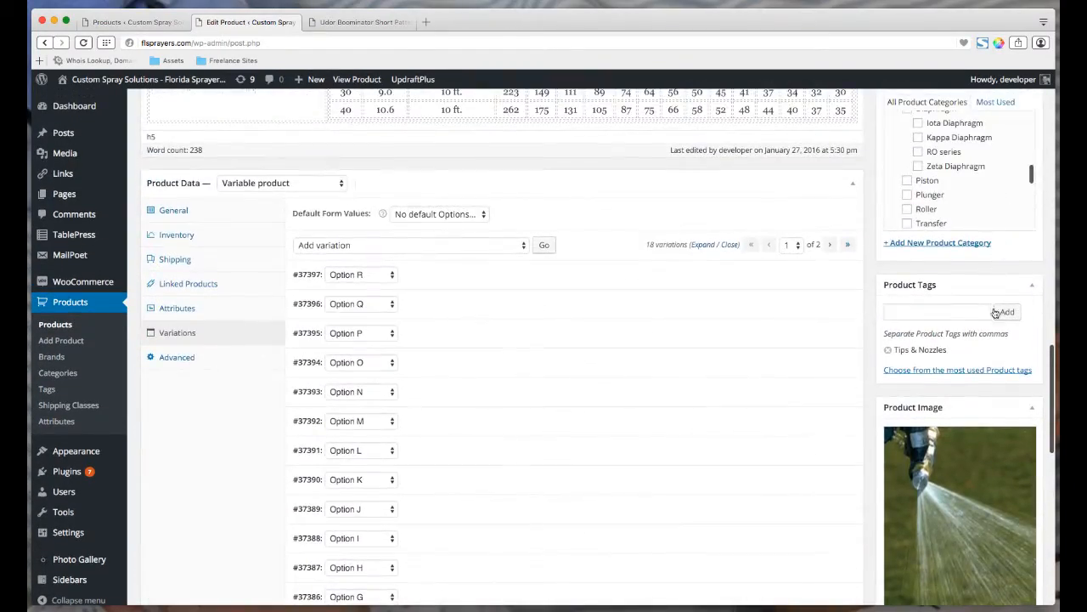
left_click(1016, 270)
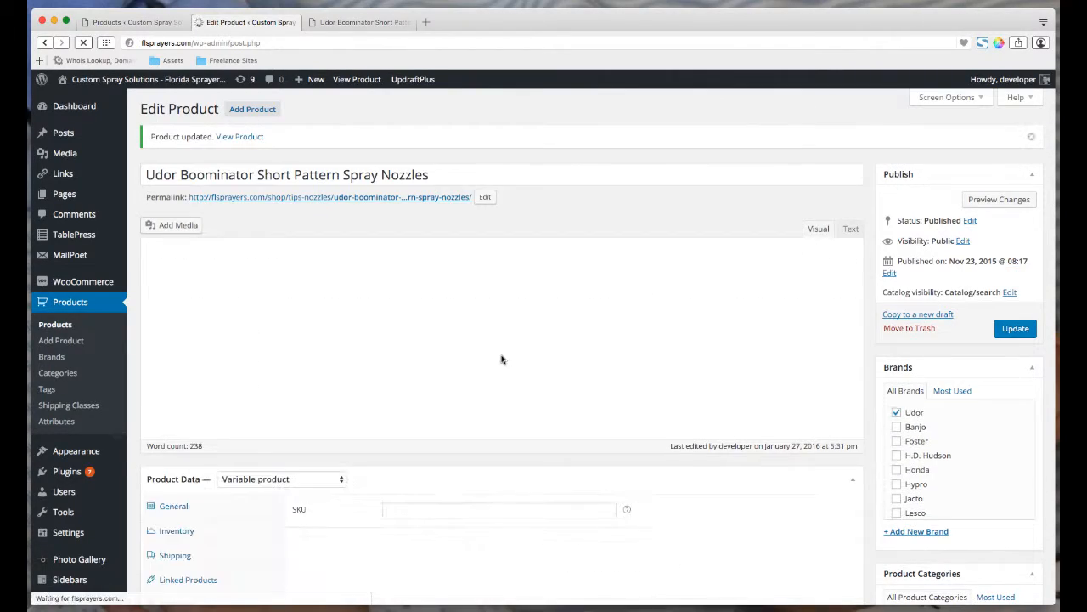
Review the description's option tables and the variations list of the updated product
scroll(535, 456, "down", 2)
scroll(535, 456, "down", 5)
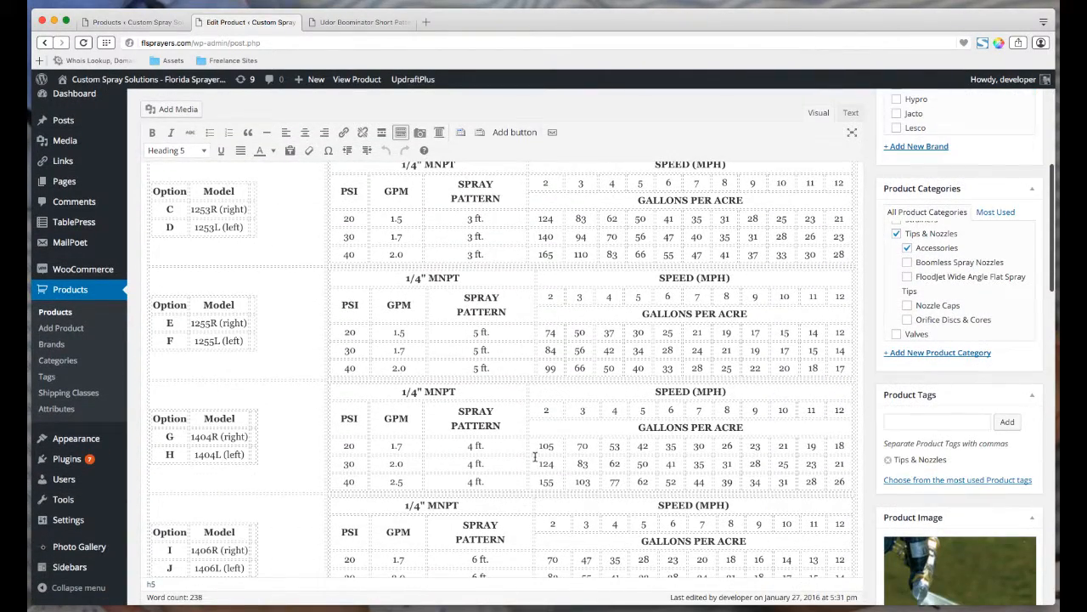
scroll(796, 283, "down", 3)
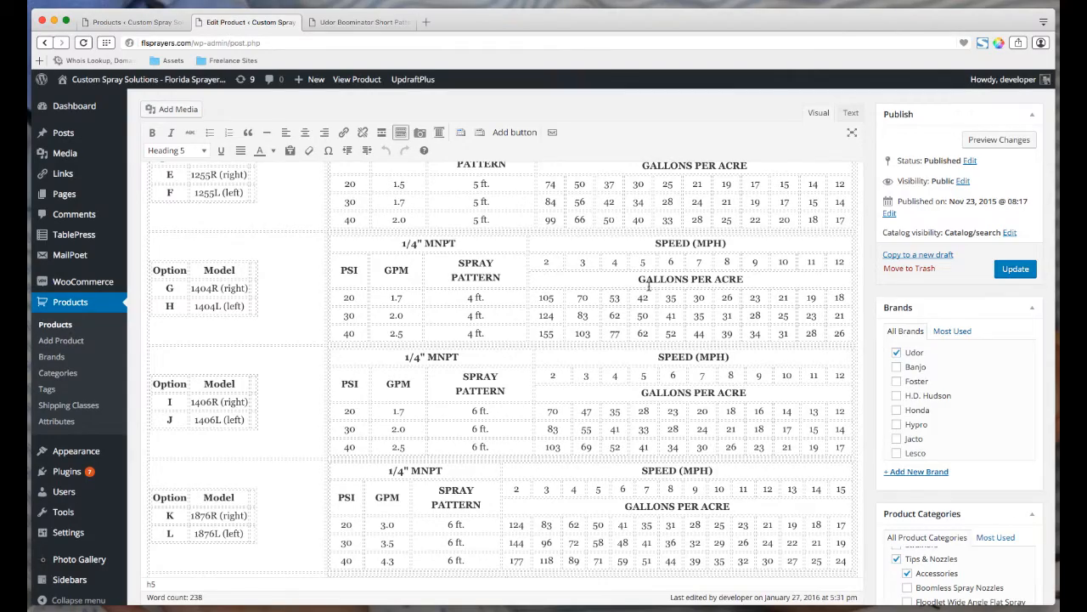
scroll(648, 288, "down", 6)
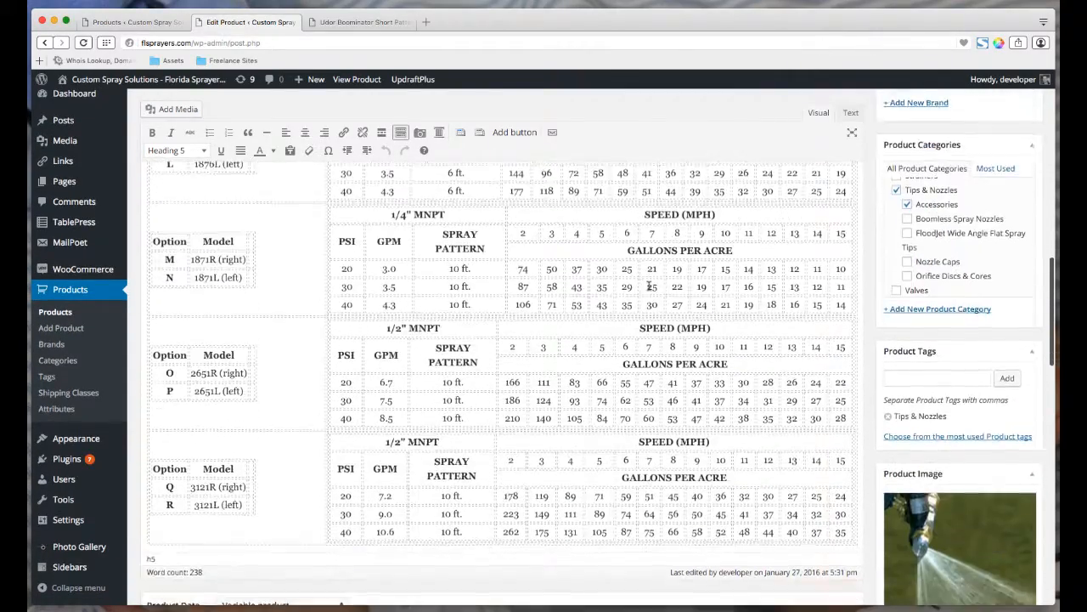
scroll(649, 286, "down", 4)
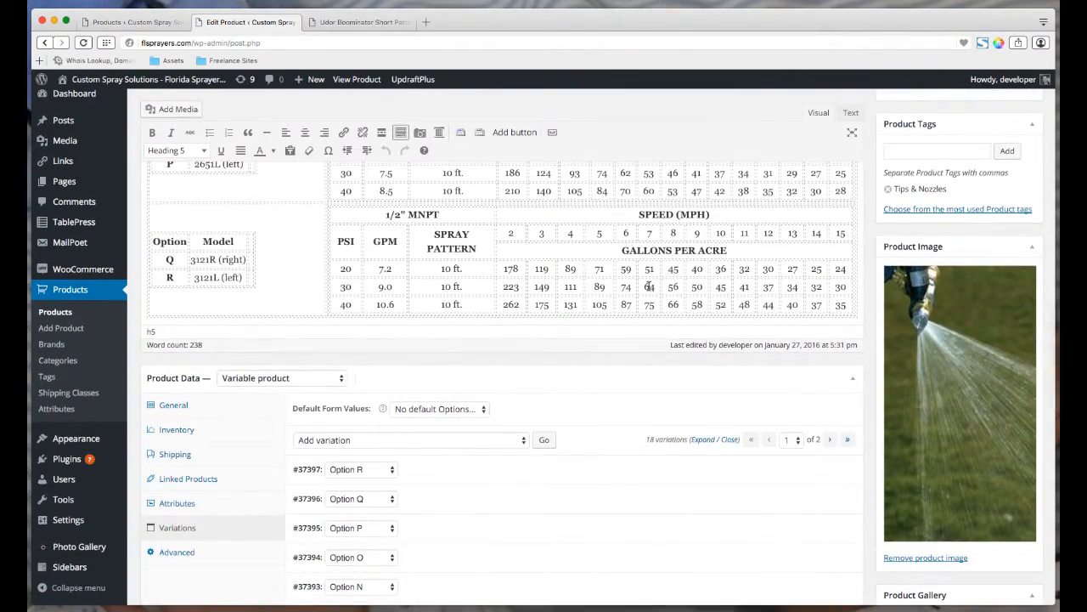
On the live product page, choose Option G and add one unit to the cart
left_click(363, 21)
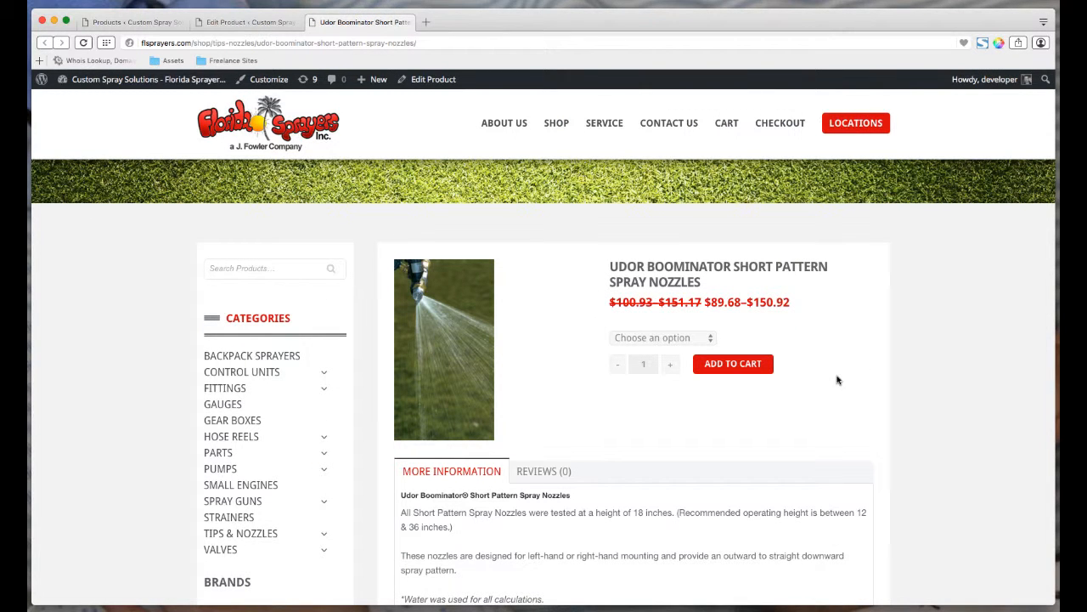
scroll(829, 380, "up", 1)
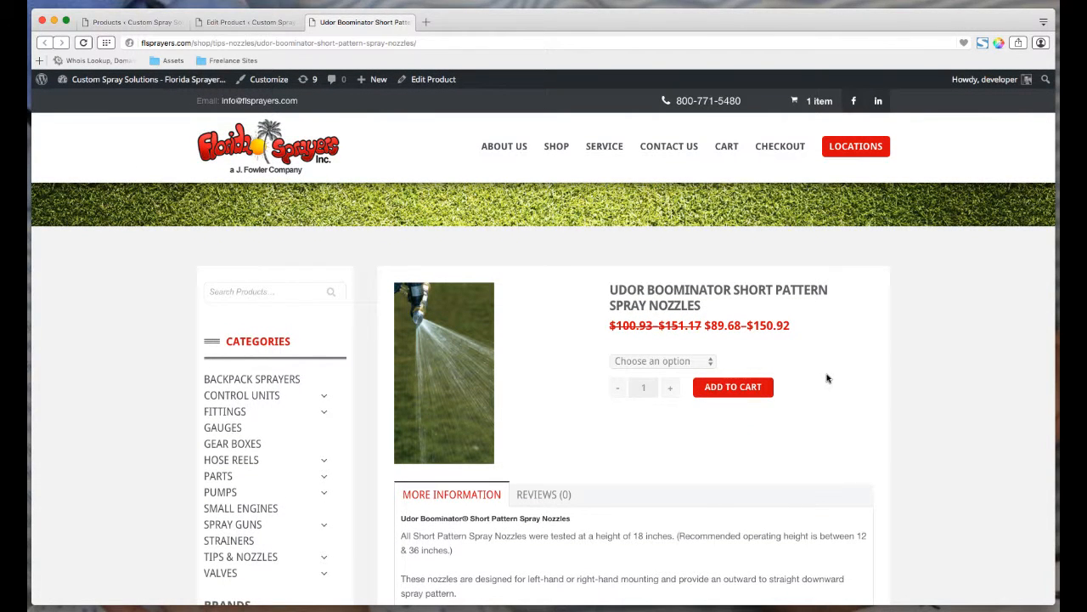
scroll(753, 364, "down", 1)
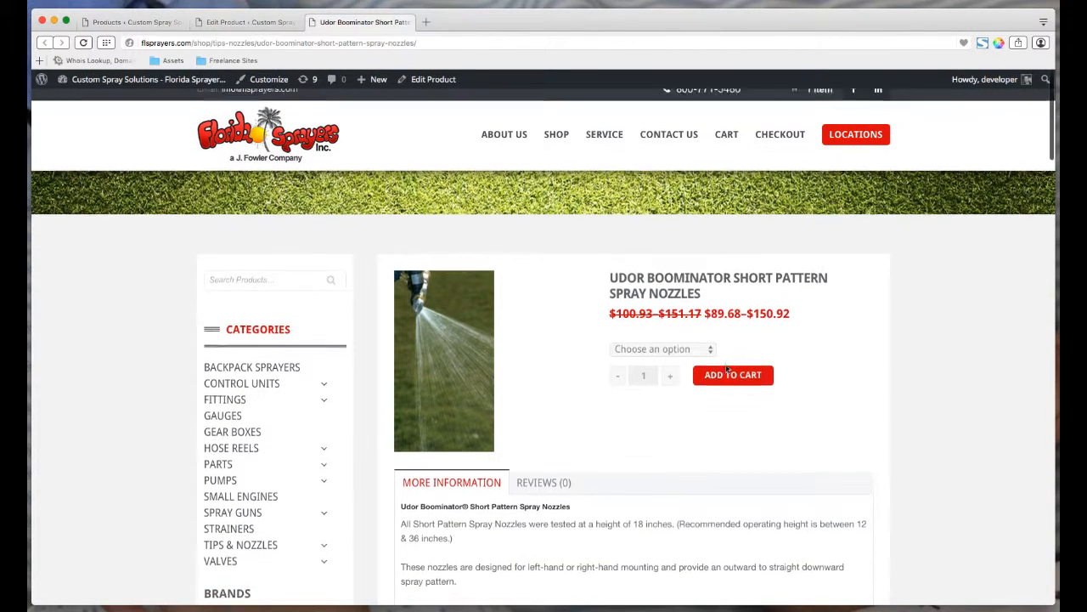
left_click(668, 327)
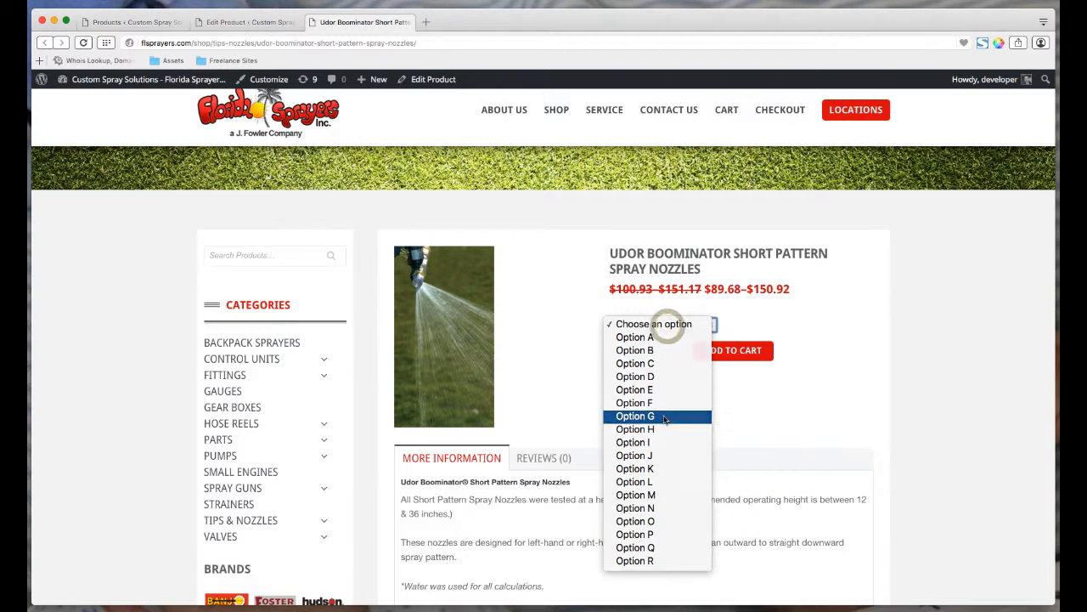
left_click(665, 416)
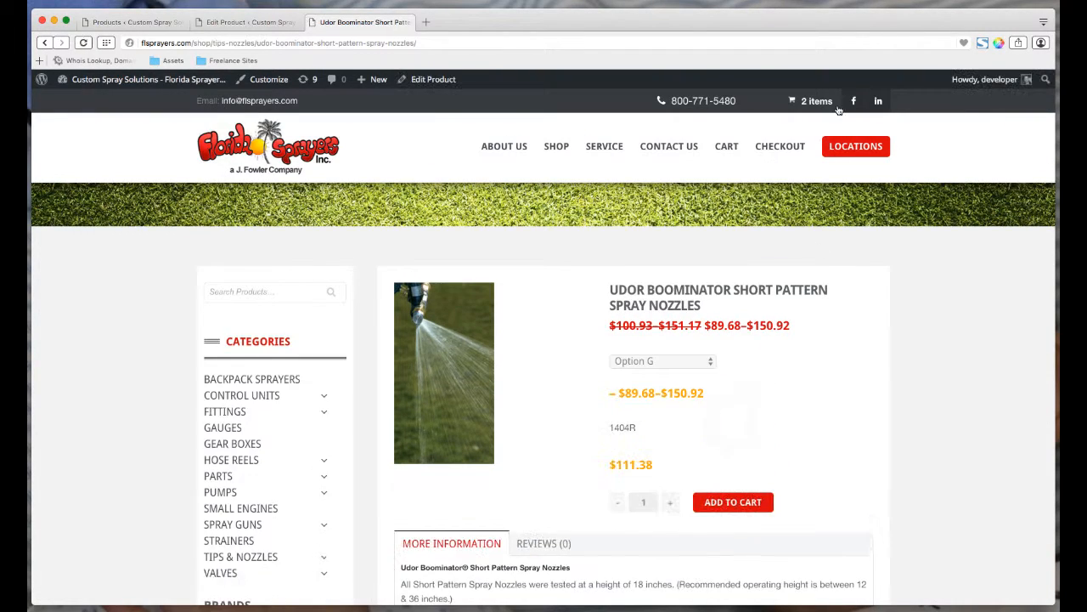
Open the cart and review its items, UPS shipping choices and order totals
left_click(808, 102)
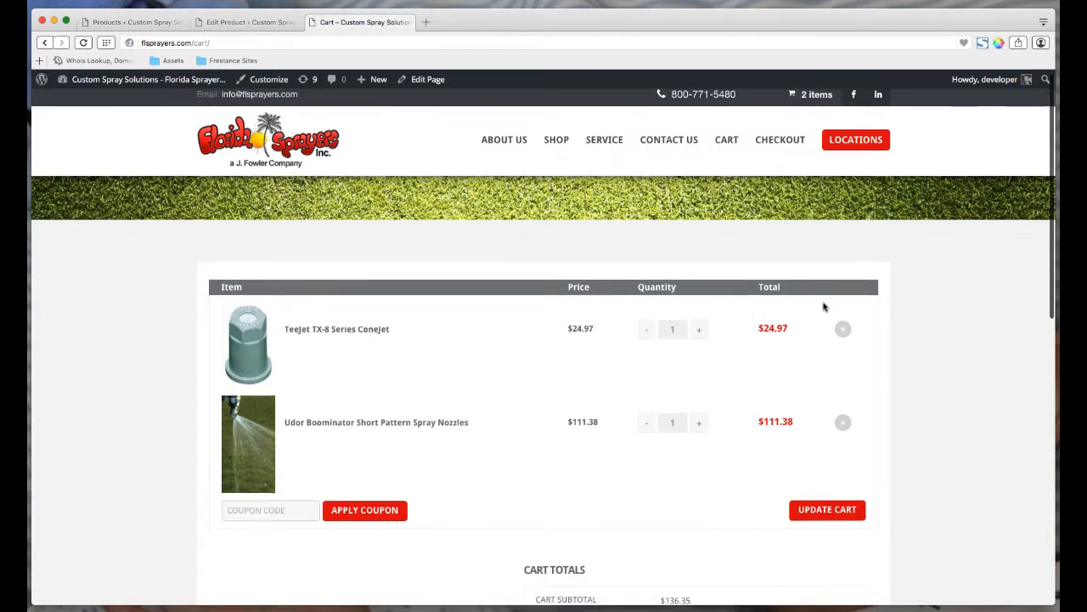
scroll(822, 305, "down", 3)
scroll(822, 304, "down", 2)
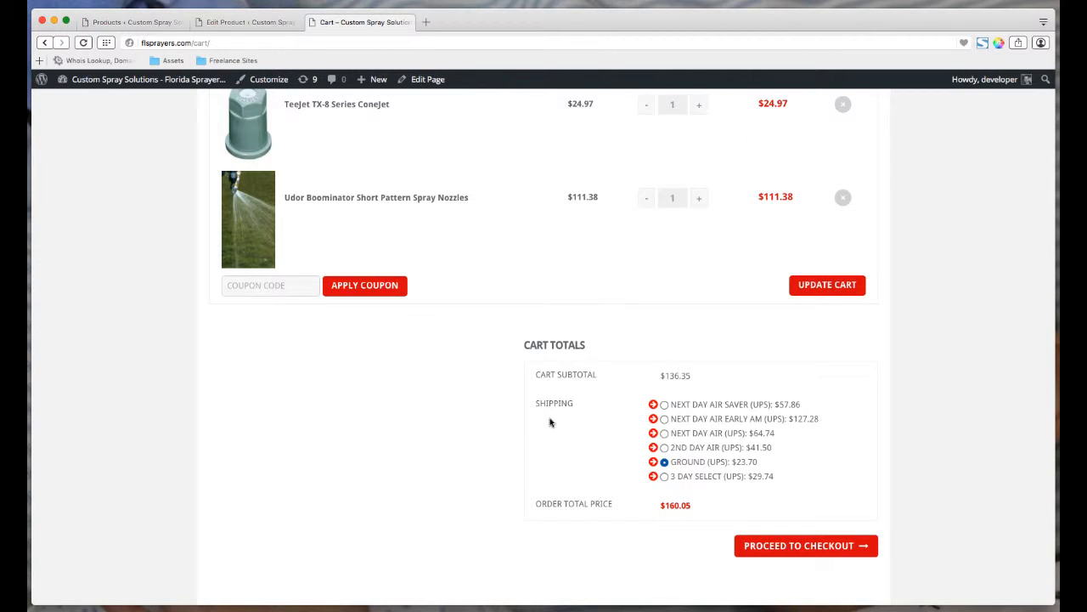
scroll(558, 422, "down", 1)
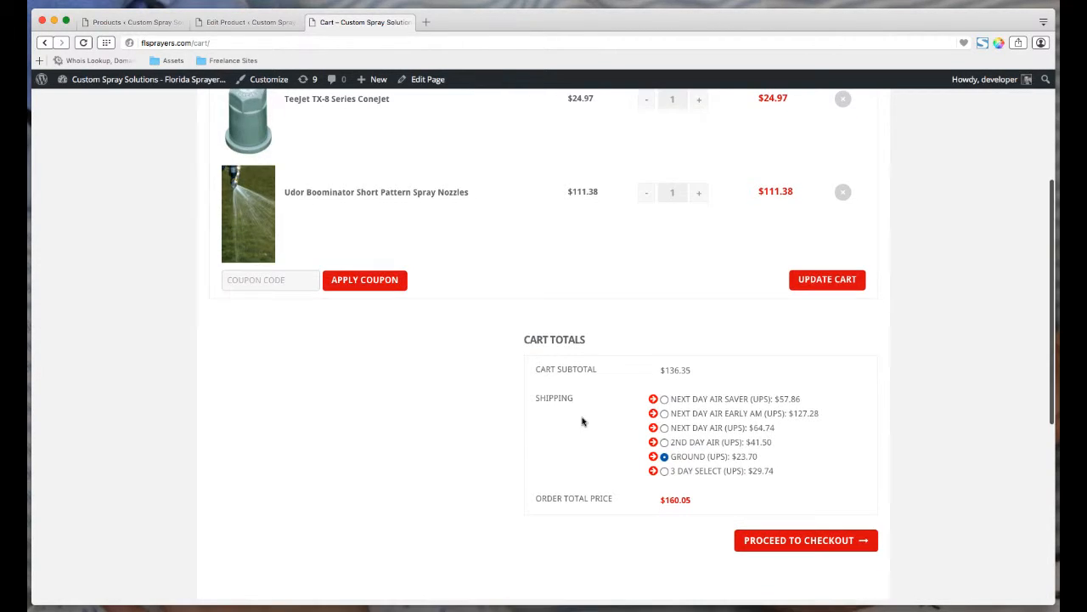
scroll(682, 393, "up", 5)
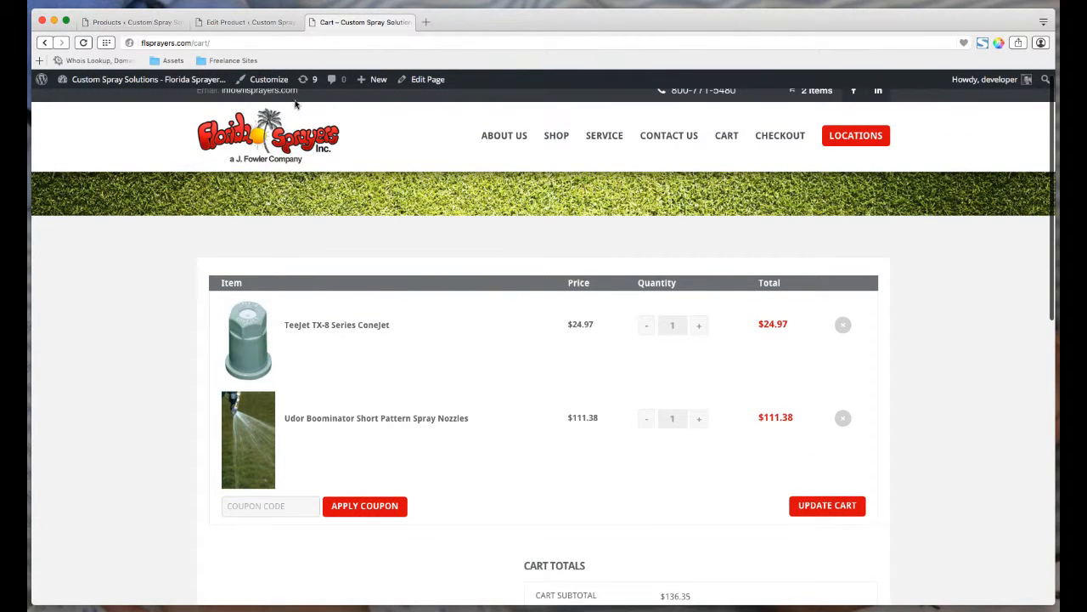
Return to the product editor, expand the Option R variation and examine its SKU, regular price and sale price
left_click(251, 22)
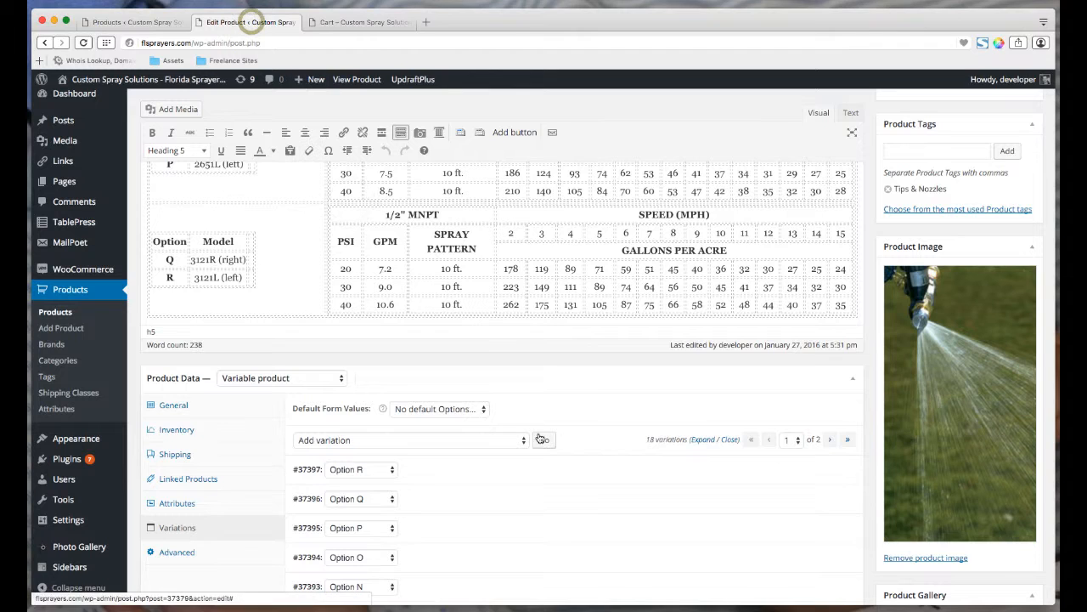
scroll(565, 425, "down", 5)
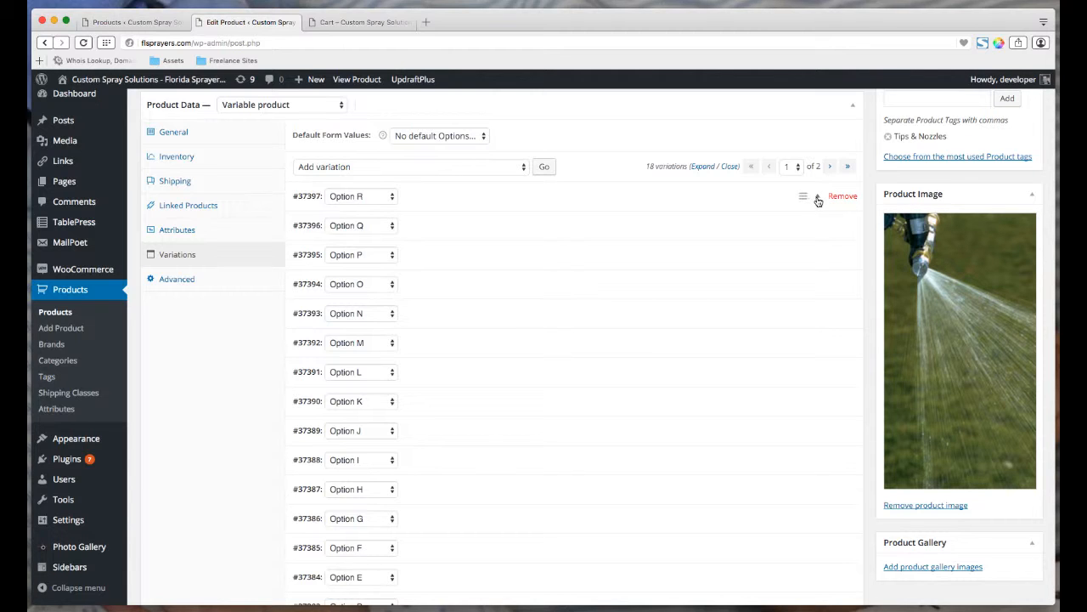
left_click(818, 198)
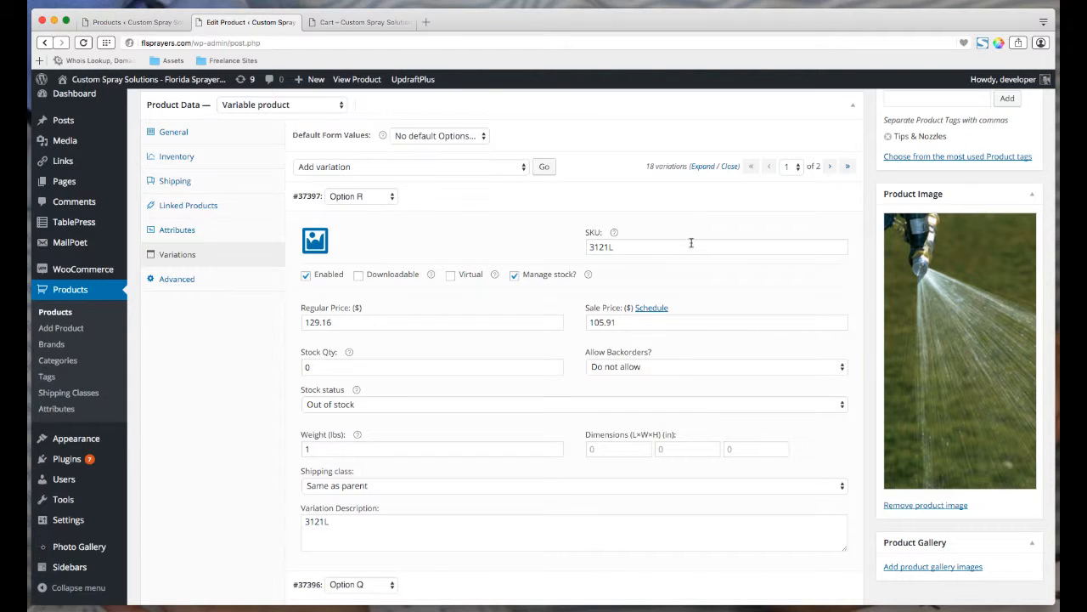
double_click(348, 321)
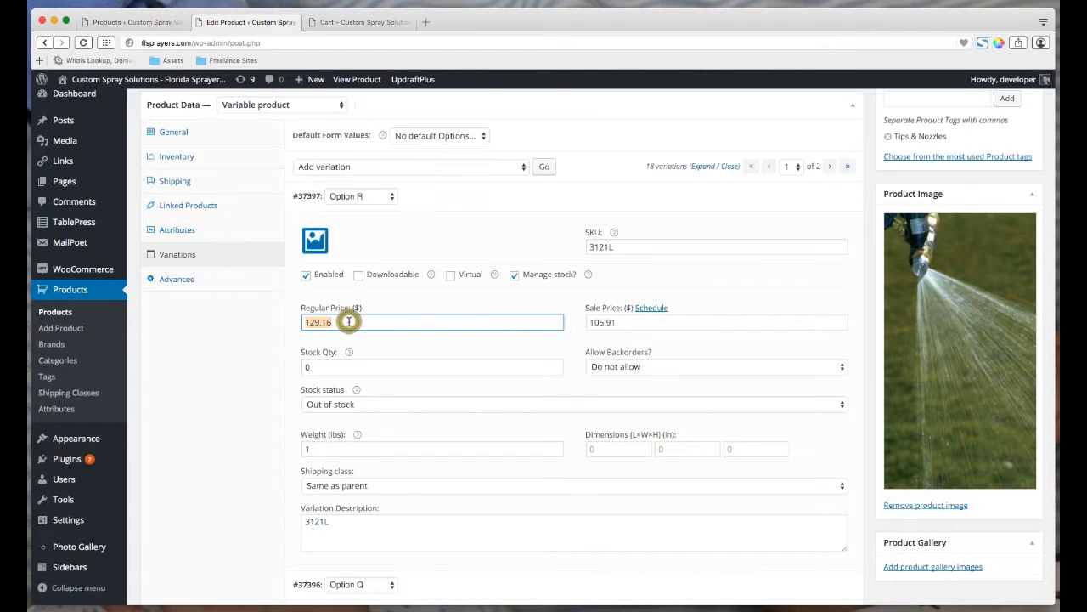
left_click(611, 247)
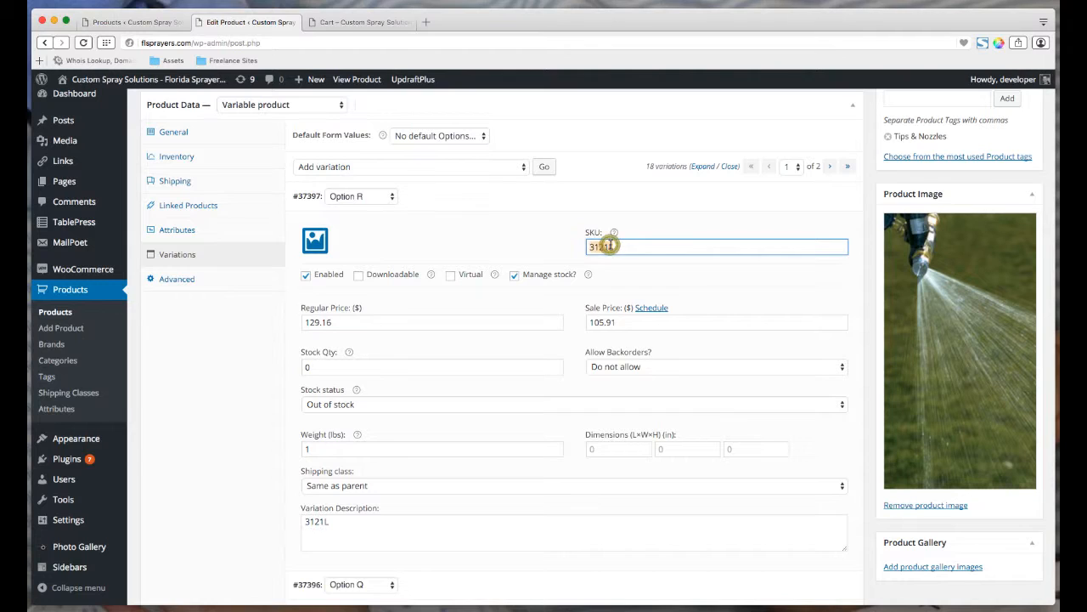
left_click(609, 321)
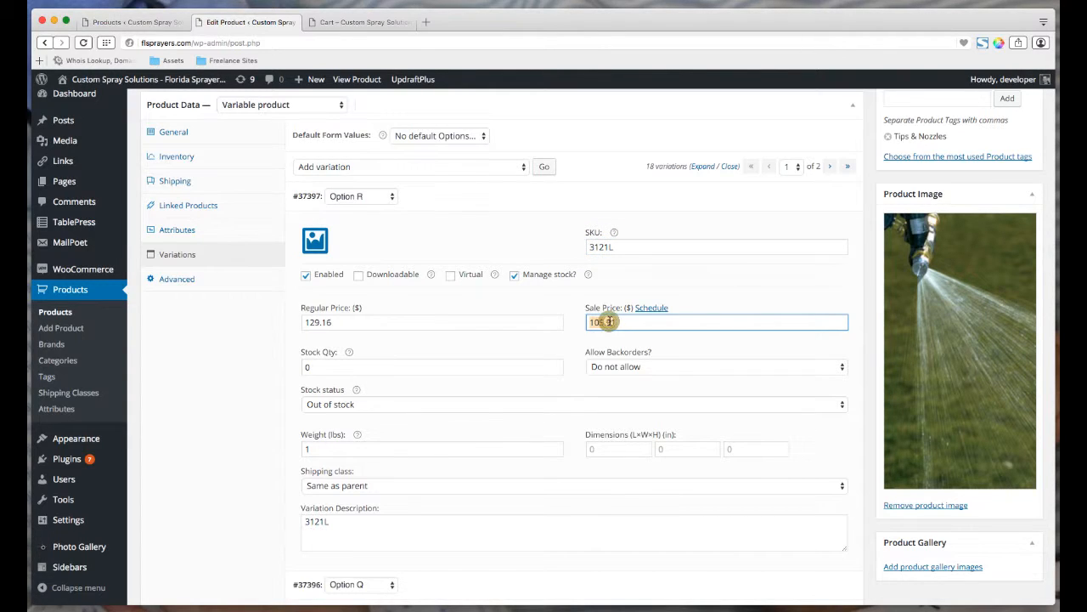
double_click(609, 321)
Examine the Option R variation's stock status, weight, shipping class and description
left_click(336, 407)
left_click(240, 433)
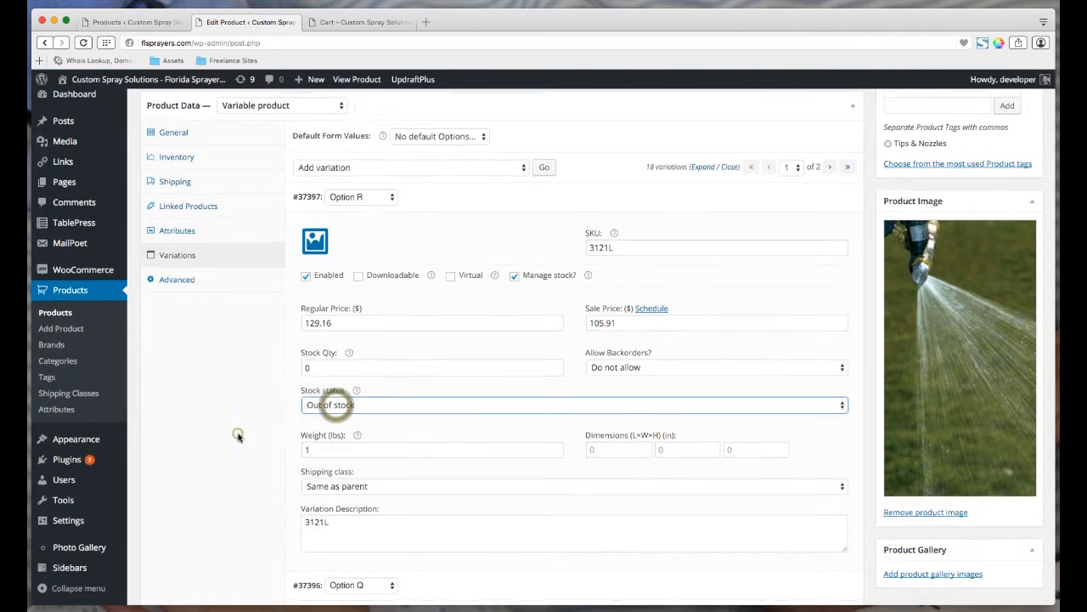
scroll(268, 441, "down", 1)
scroll(269, 441, "down", 3)
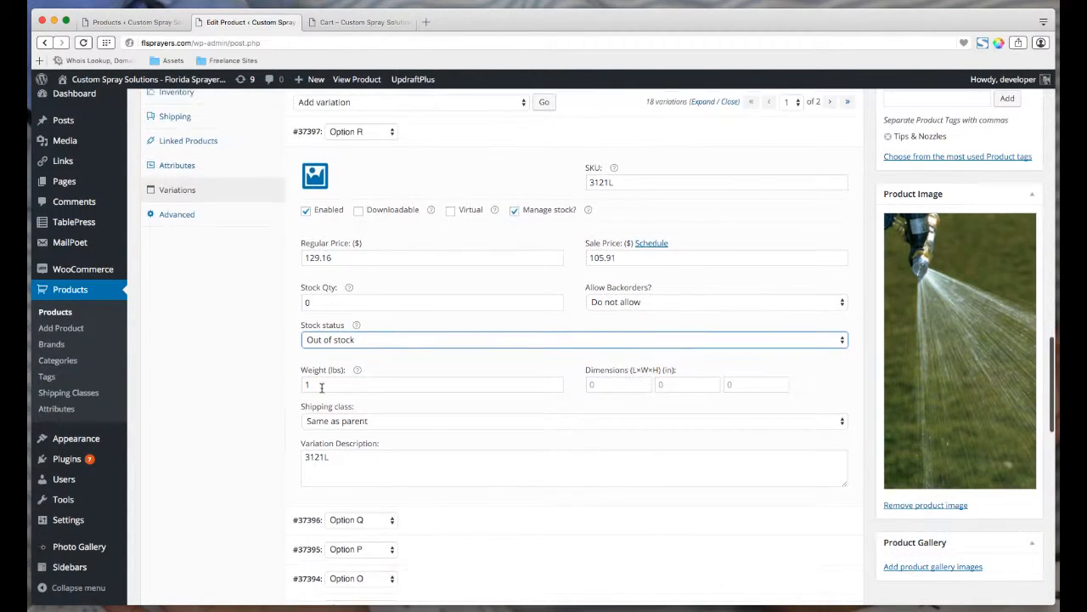
left_click(315, 383)
scroll(232, 411, "down", 2)
scroll(234, 406, "down", 5)
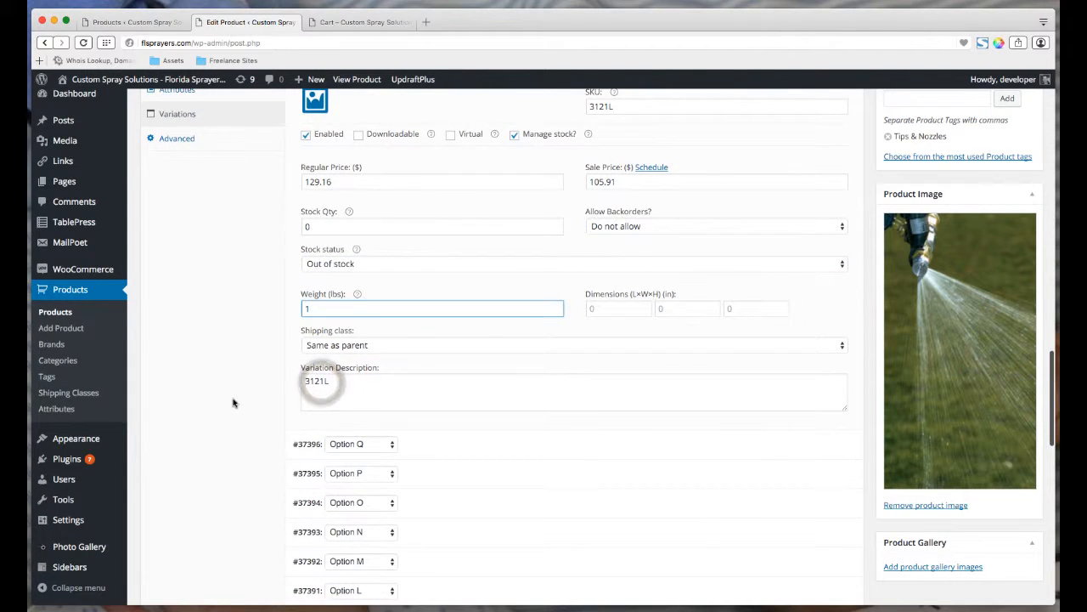
Expand the Option N variation and compare its SKU, prices and stock settings with those of Option R
left_click(819, 407)
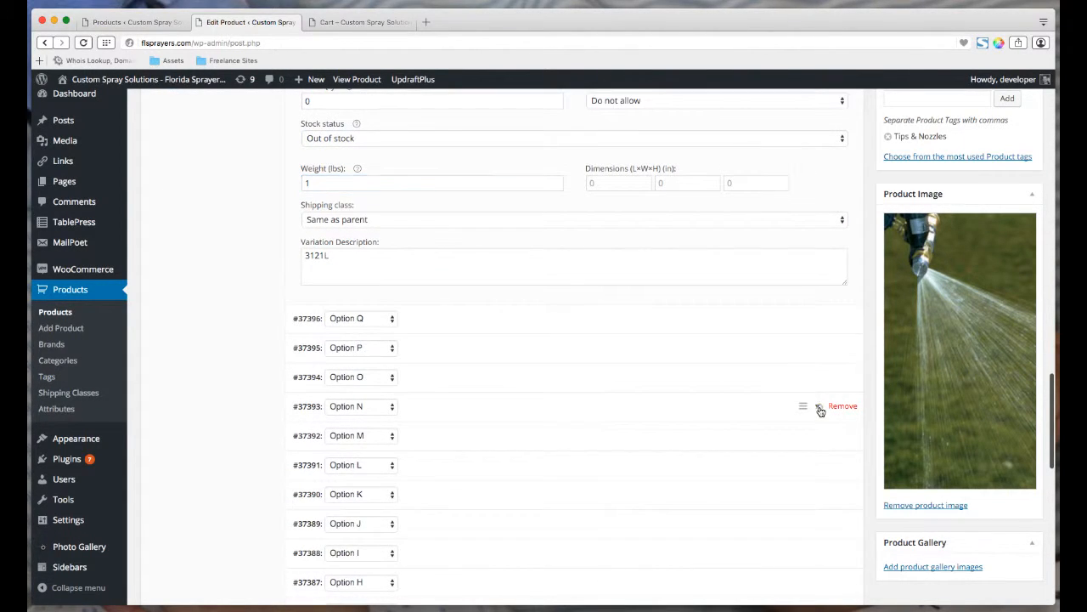
scroll(653, 402, "down", 5)
scroll(651, 402, "down", 2)
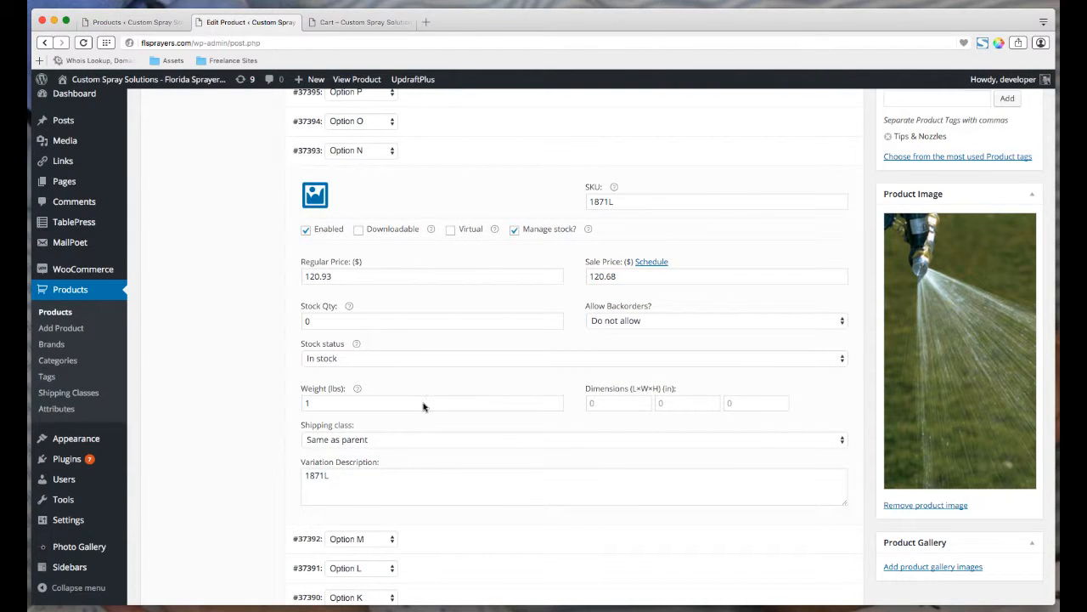
scroll(423, 406, "up", 10)
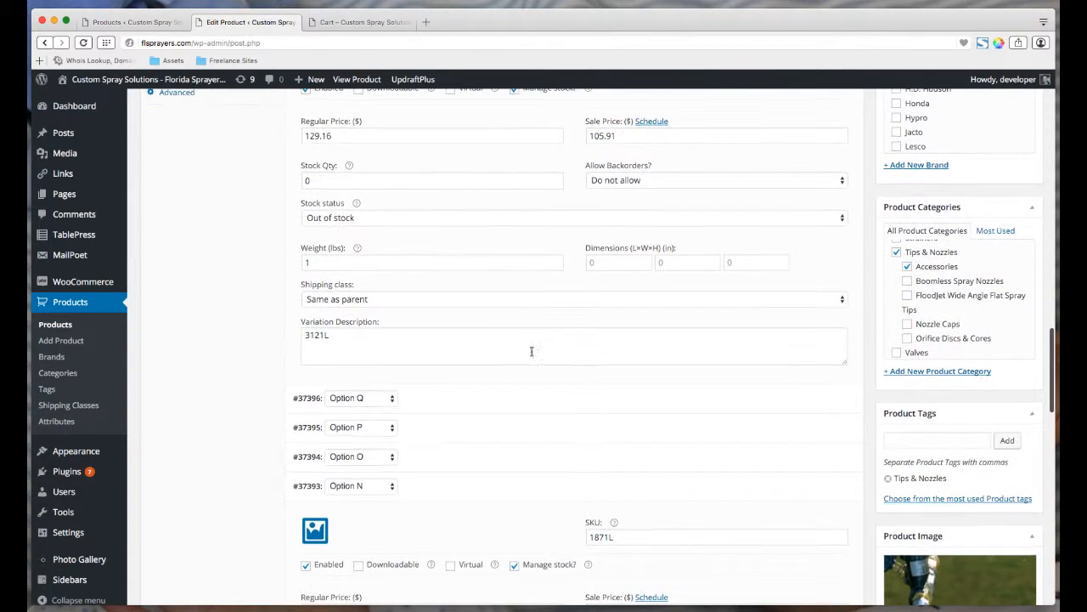
scroll(532, 350, "up", 5)
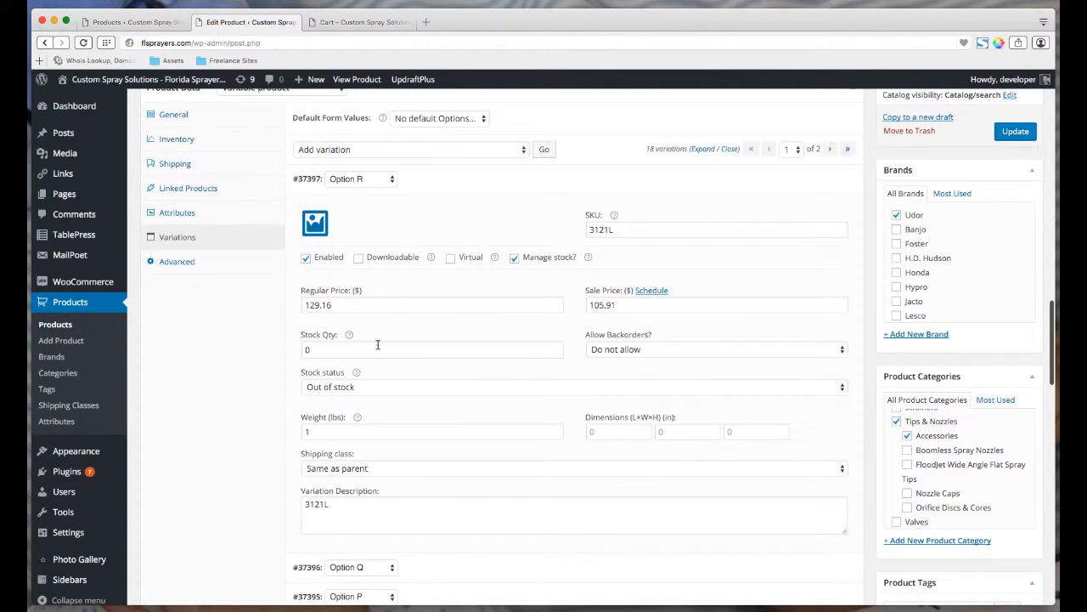
Go back from the cart to the live product page, and review the option tables in the product editor's description
left_click(372, 23)
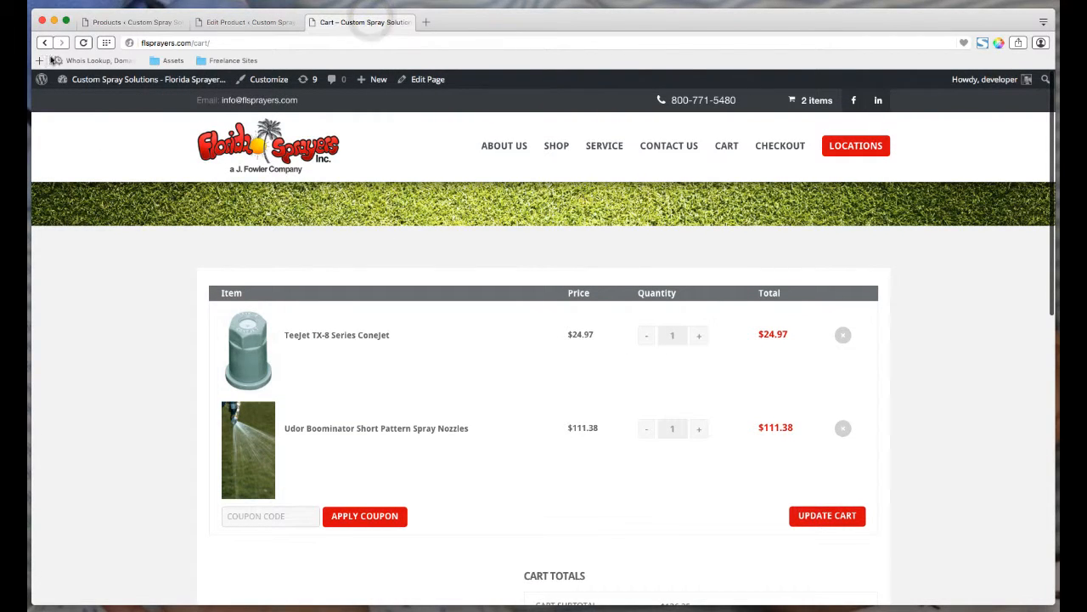
left_click(44, 43)
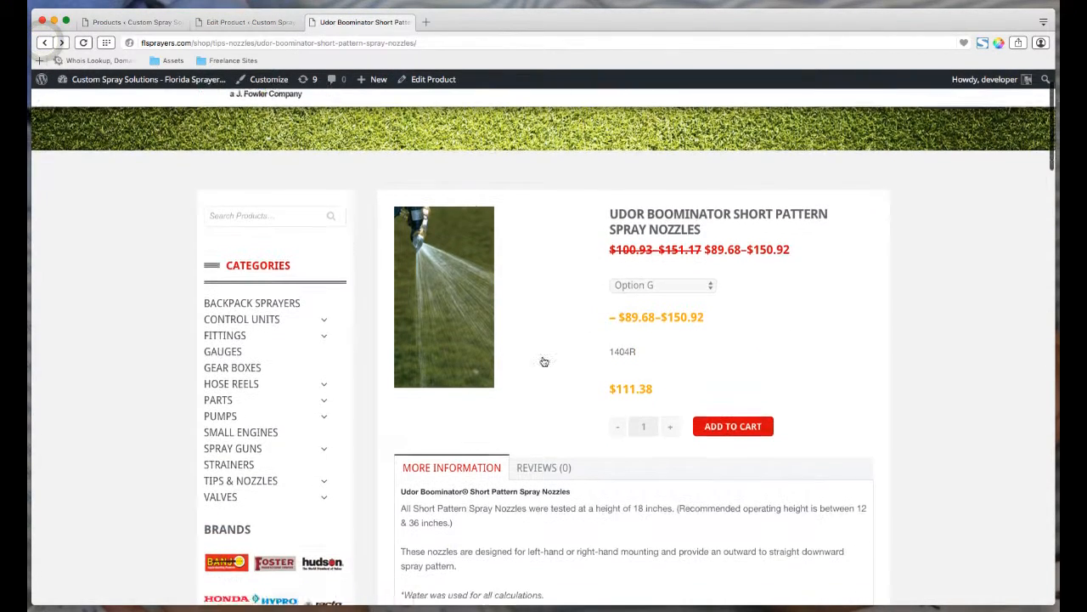
left_click(214, 22)
scroll(444, 347, "up", 5)
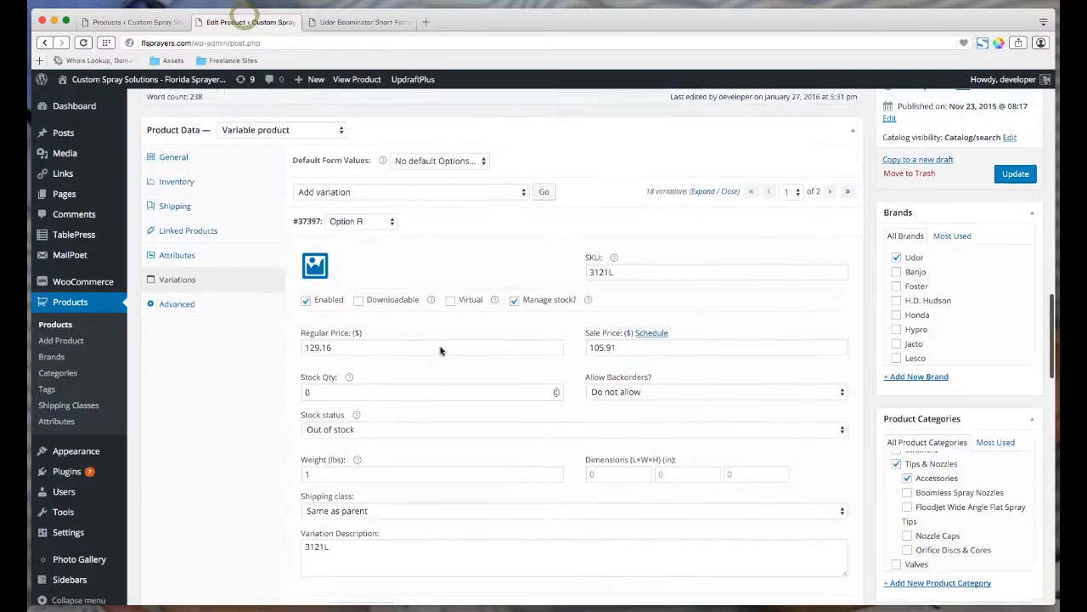
scroll(553, 345, "up", 10)
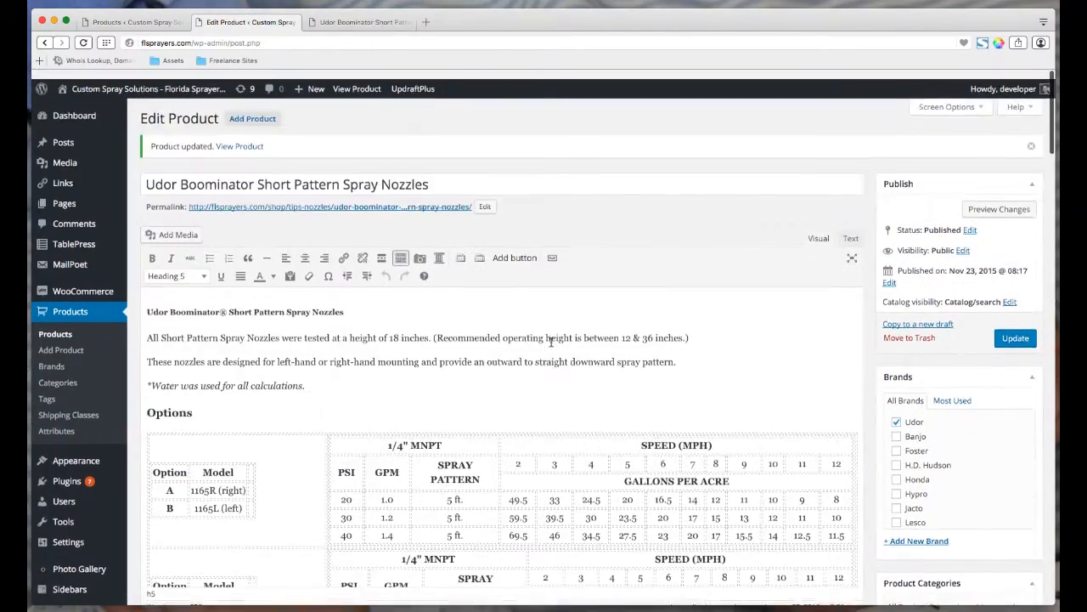
scroll(550, 341, "down", 15)
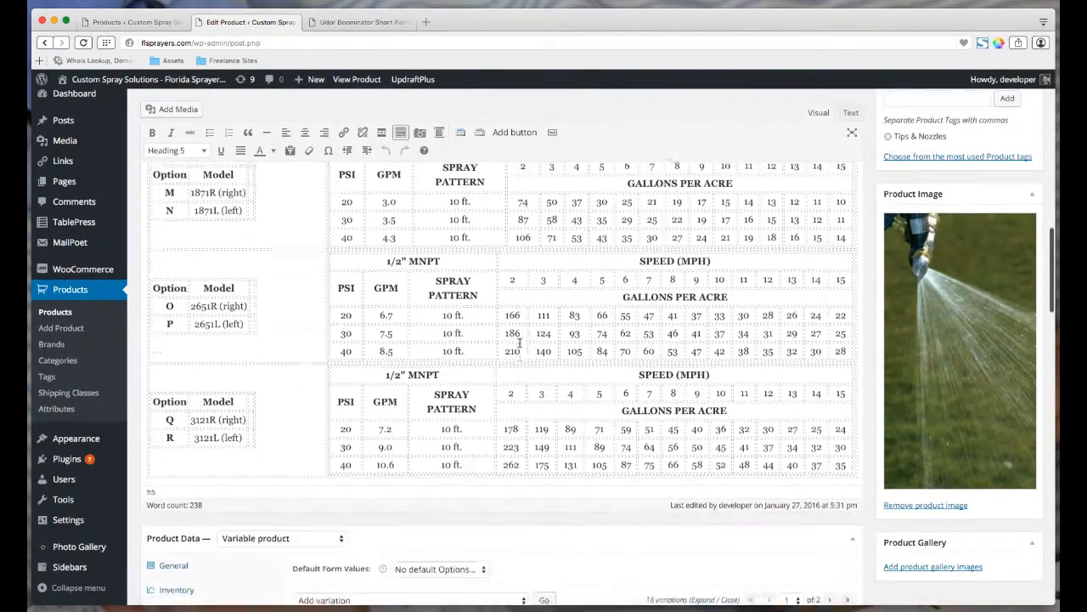
scroll(515, 344, "down", 3)
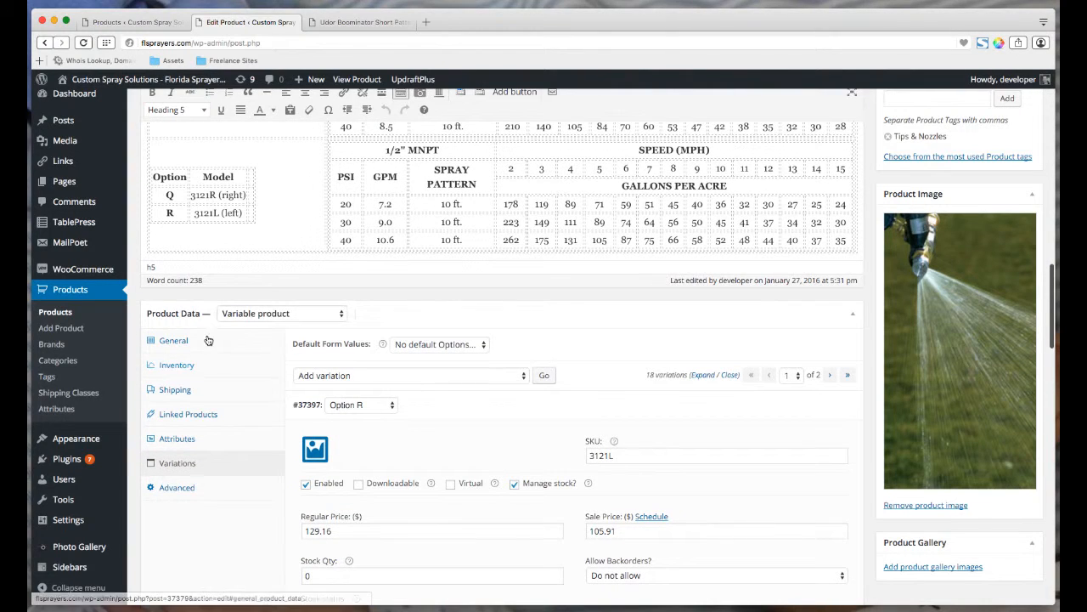
Review the product type choice and the Inventory and General settings, and open the product's attributes
left_click(247, 313)
left_click(247, 314)
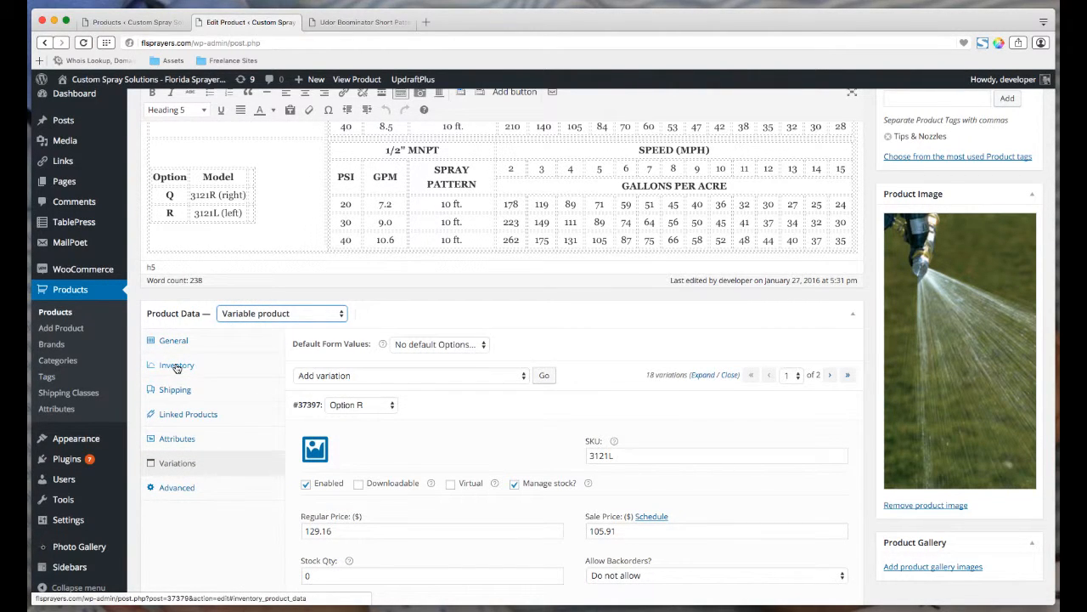
left_click(175, 360)
left_click(172, 339)
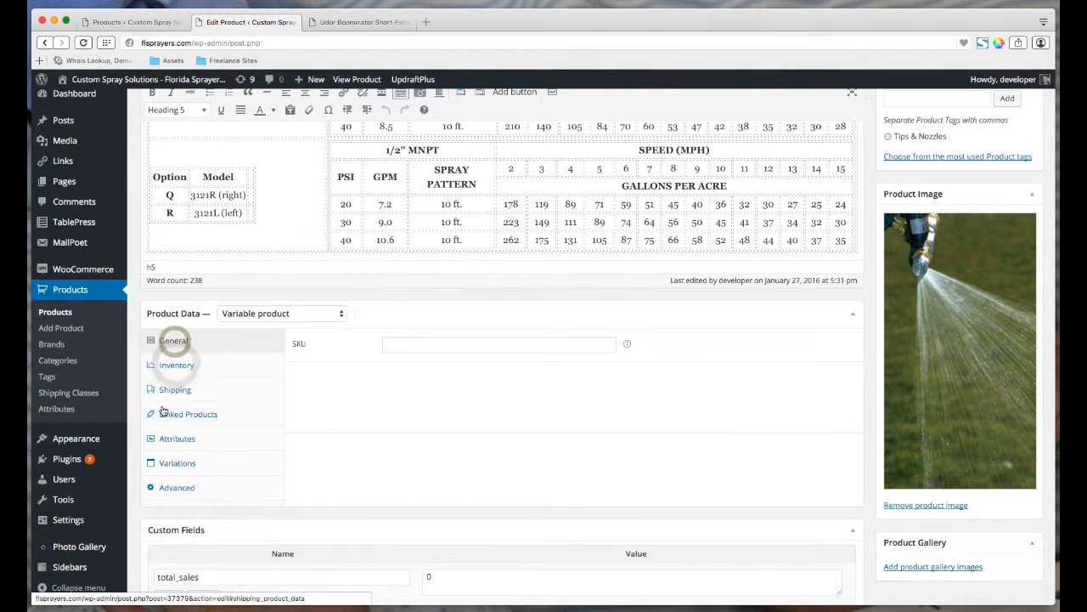
left_click(178, 438)
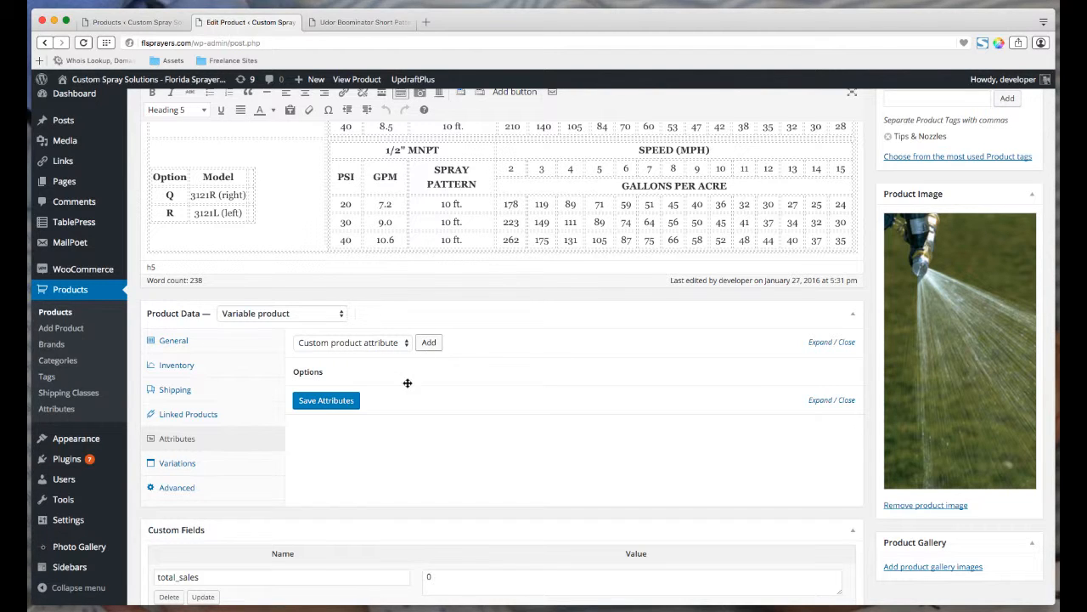
left_click(429, 342)
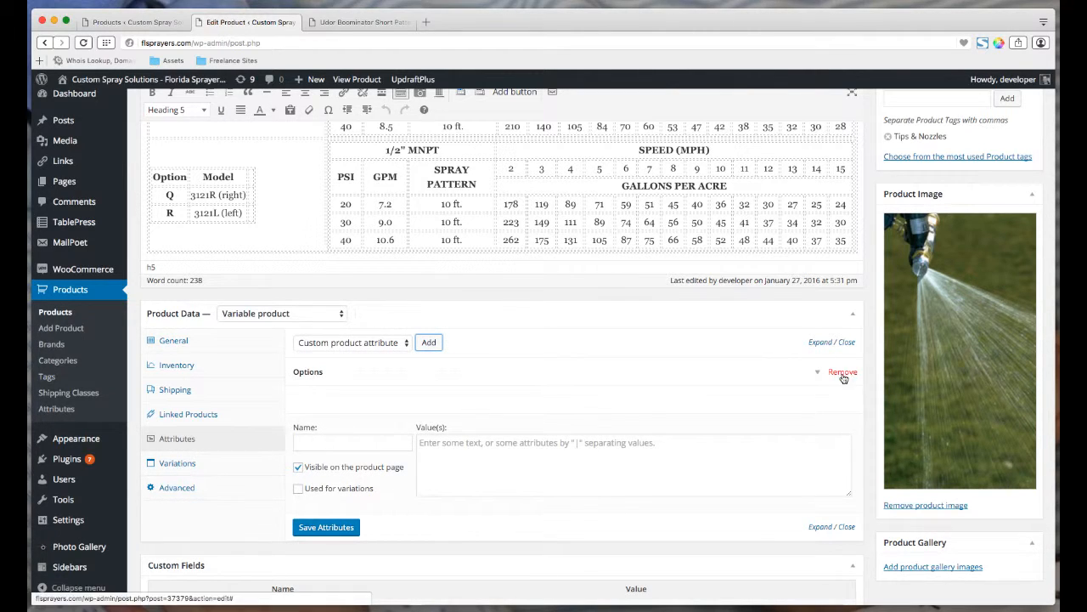
left_click(841, 400)
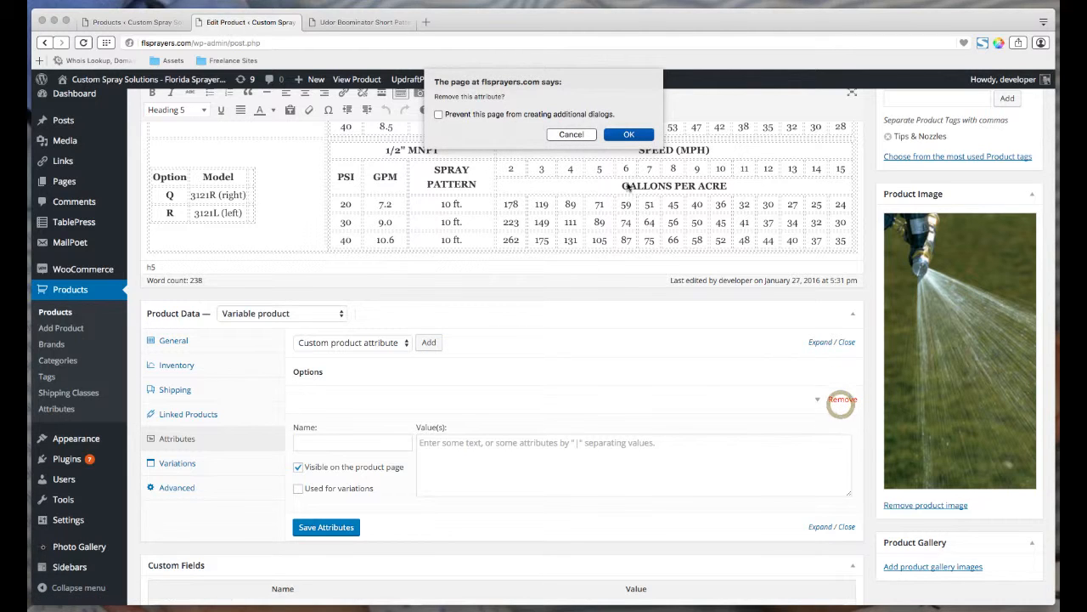
left_click(629, 134)
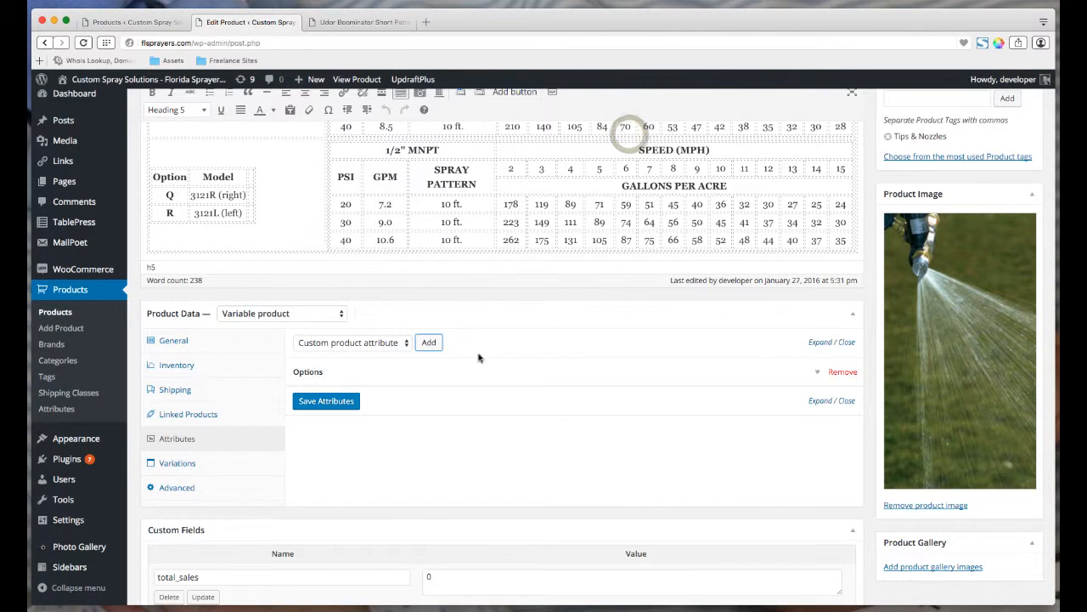
Expand the existing Options attribute, examine its list of values from Option A to Option T, and collapse it
left_click(824, 374)
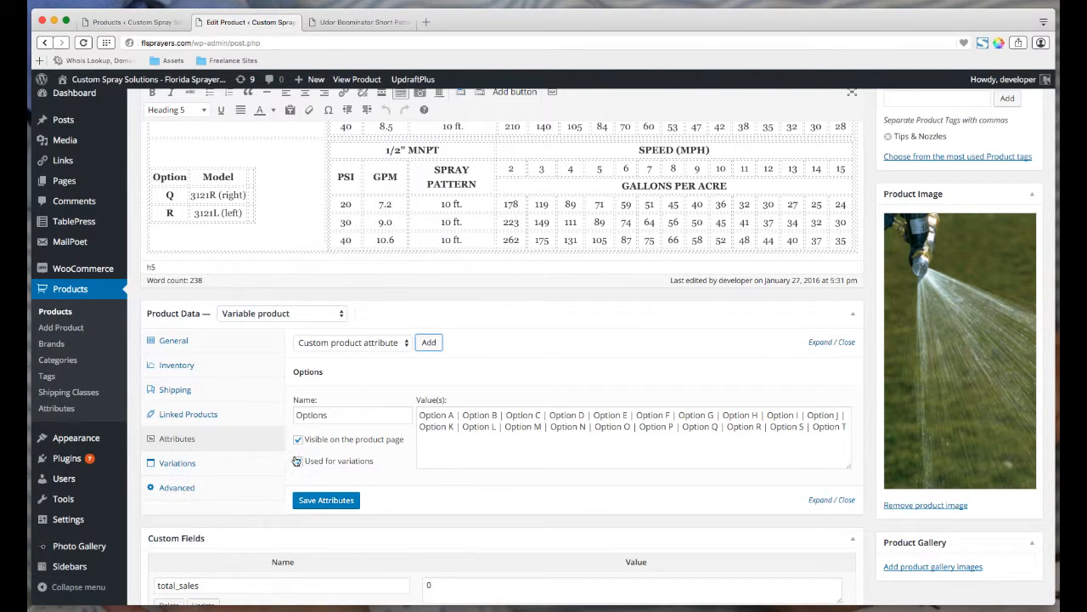
triple_click(422, 414)
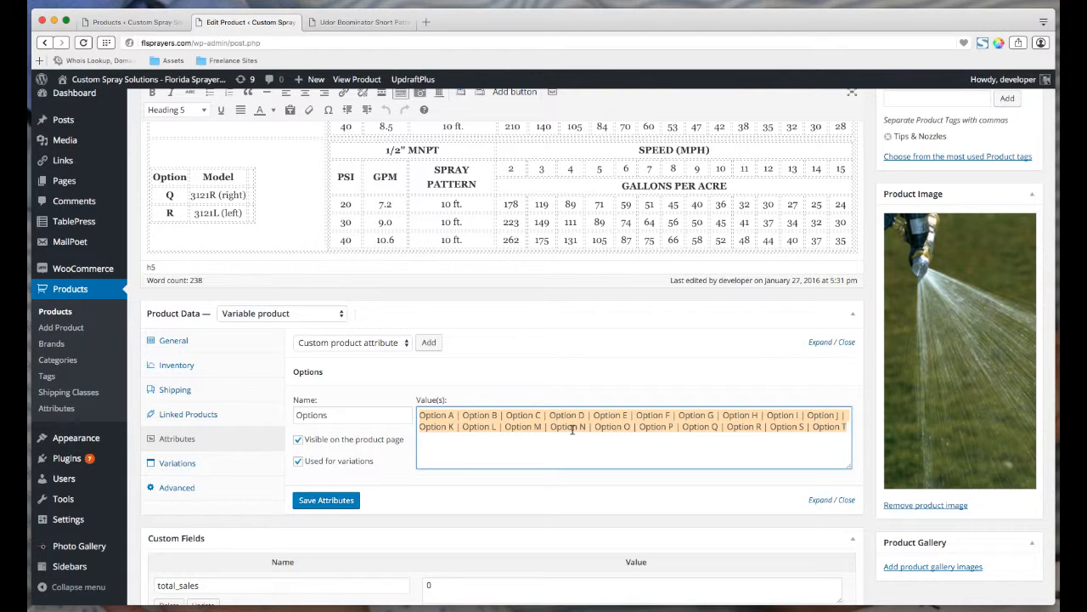
left_click(846, 342)
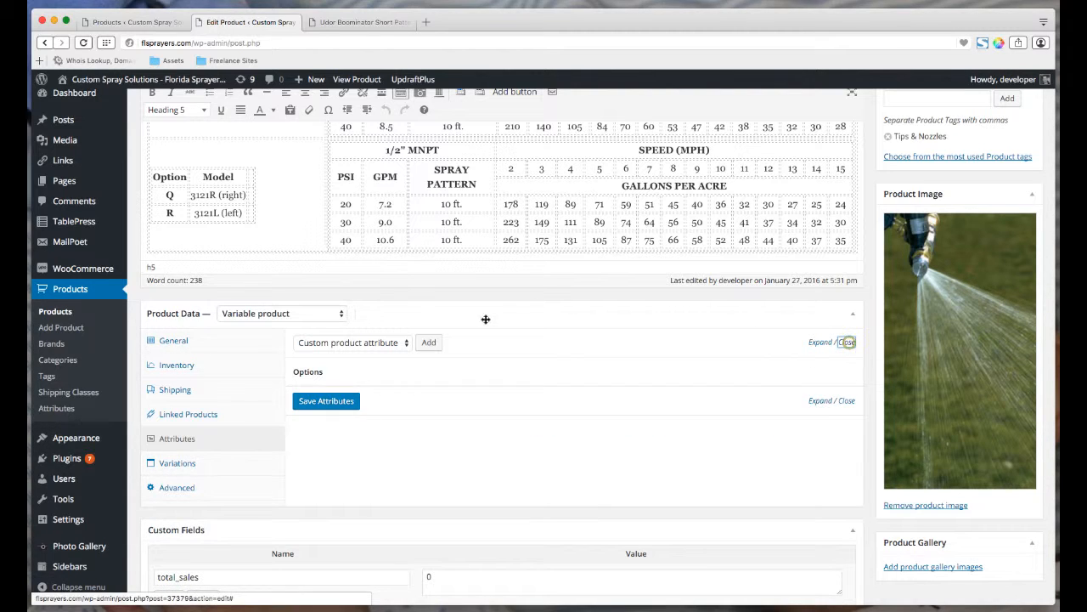
Add a custom product attribute named Options, used for variations, with the values "option 1 | Option 2", and remove it again
left_click(426, 346)
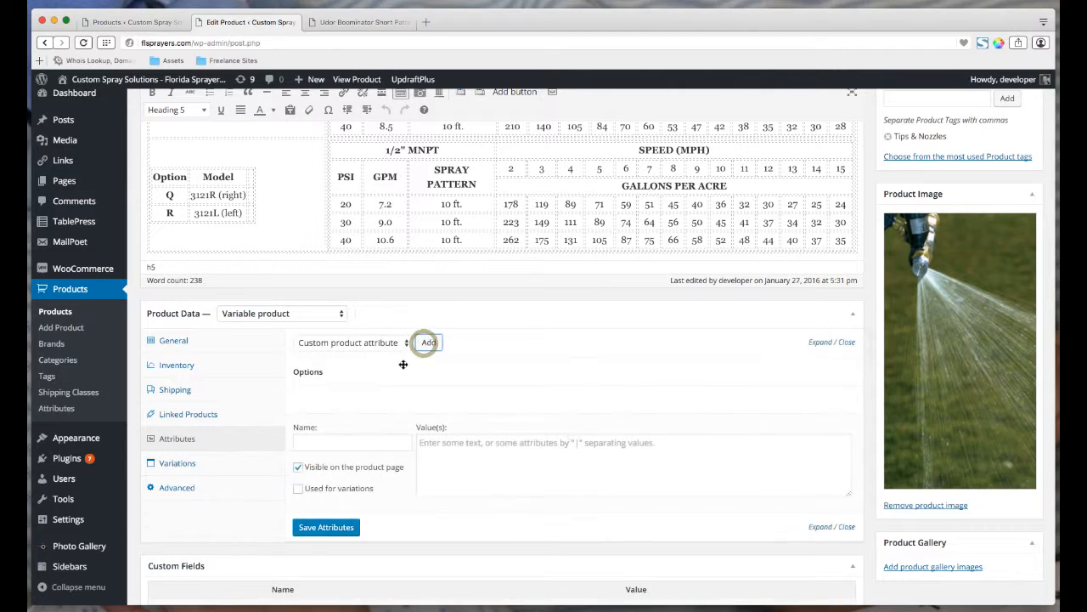
left_click(346, 438)
type("Options")
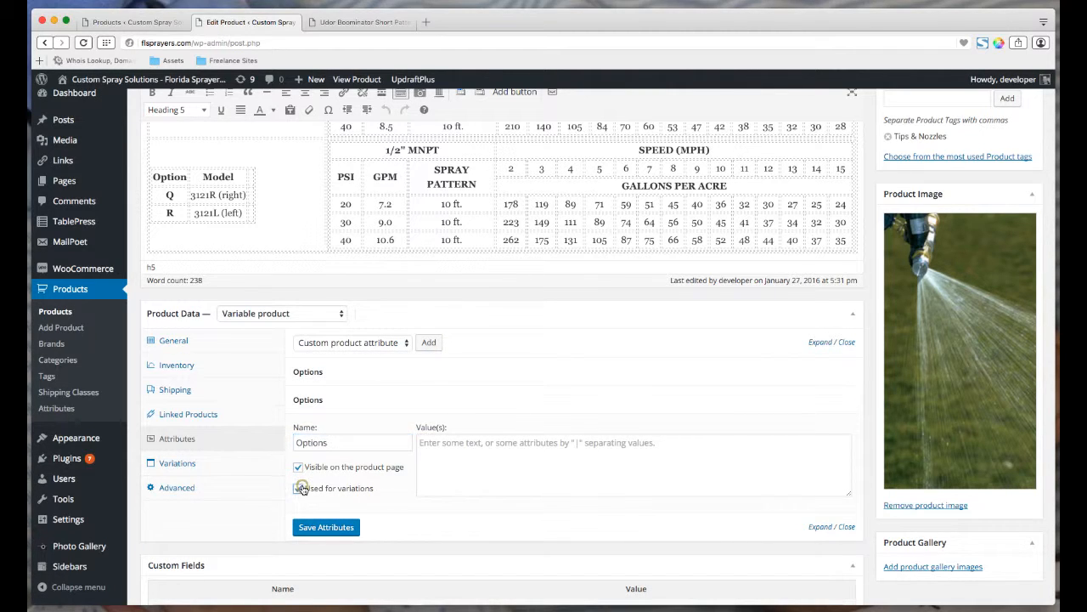
left_click(508, 446)
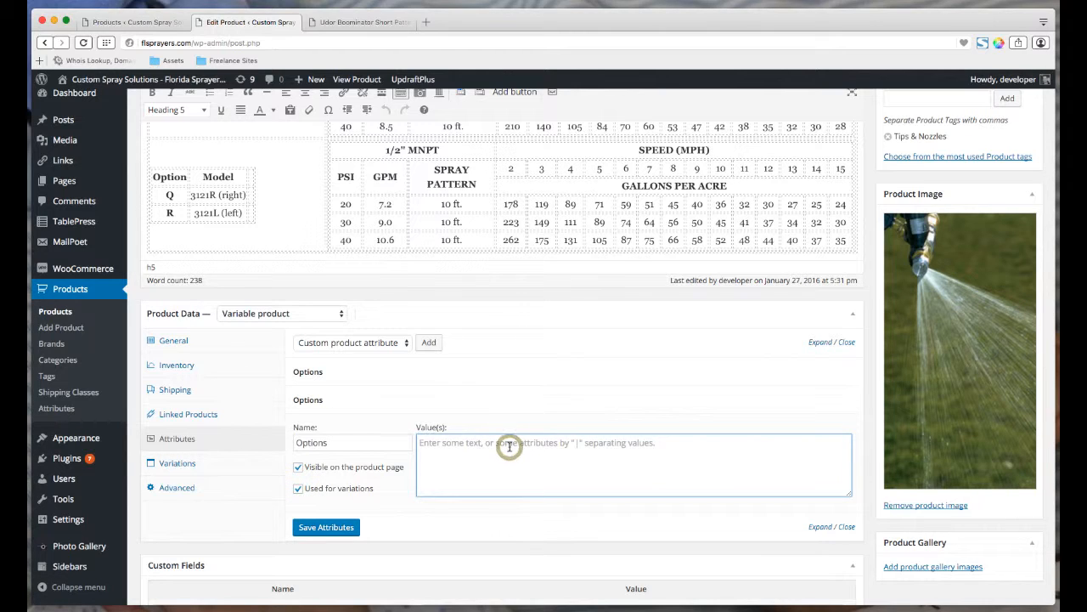
type("option 1 | Option 2")
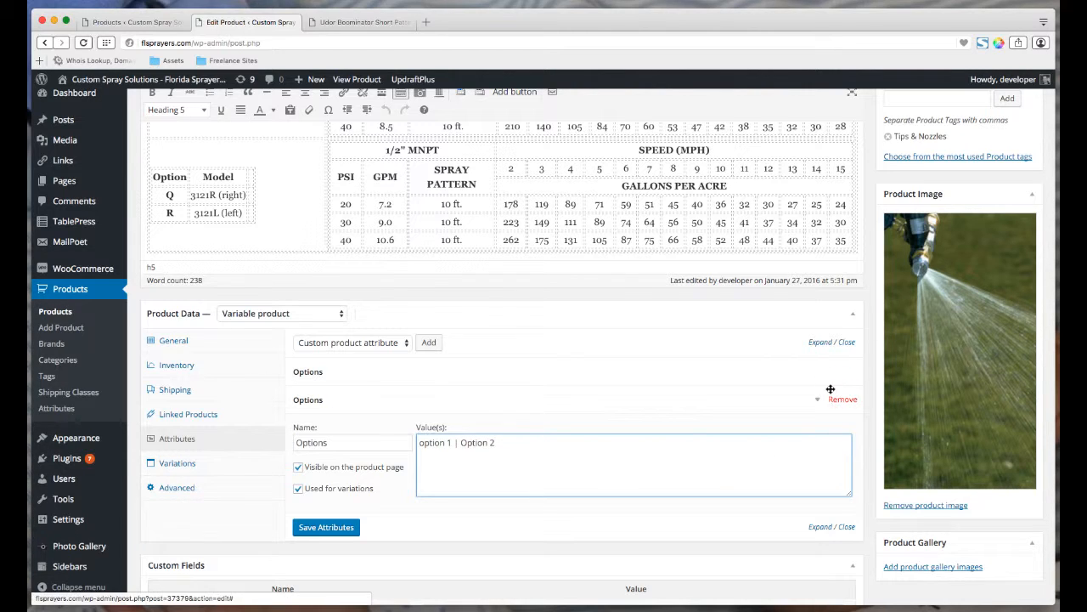
left_click(841, 401)
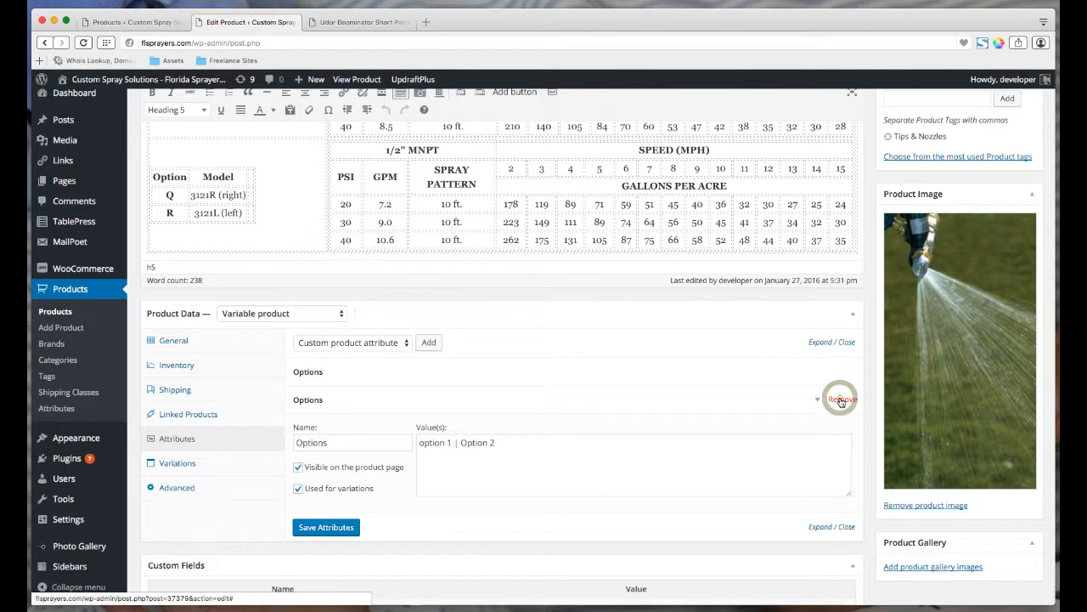
left_click(629, 132)
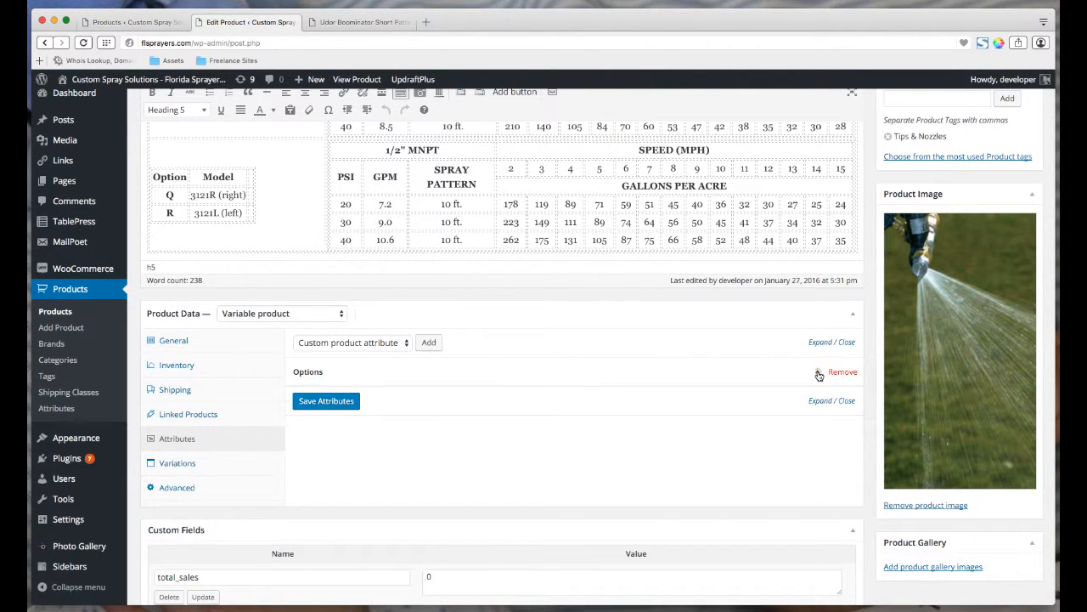
Check the remaining Options attribute again and return to the product's variations
left_click(817, 372)
left_click(817, 372)
left_click(176, 463)
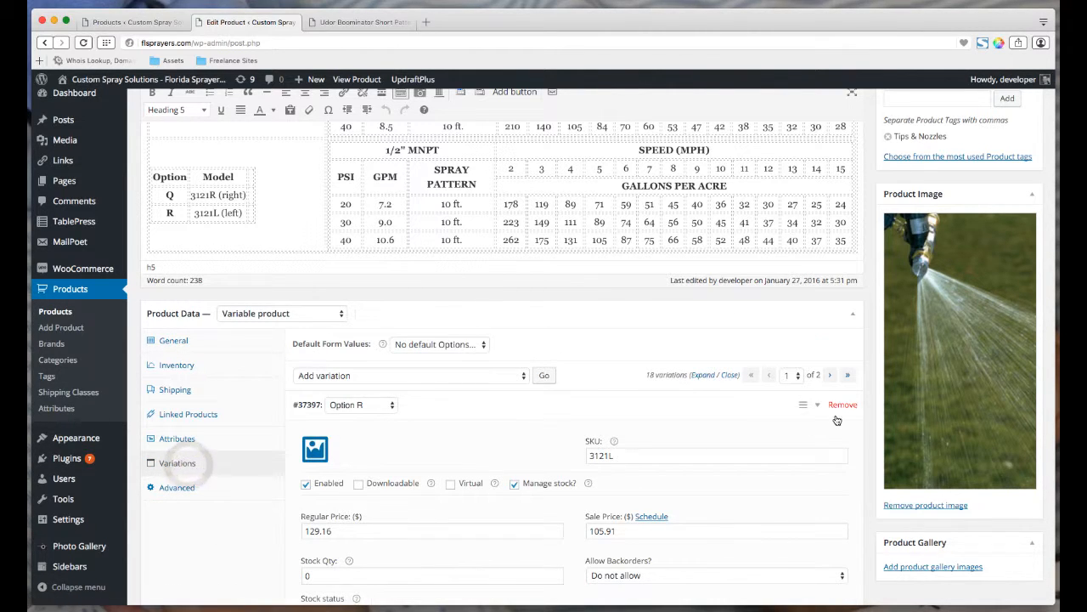
Collapse the Option R variation, add a new variation and check its option choices, leaving it on Any Options
left_click(819, 406)
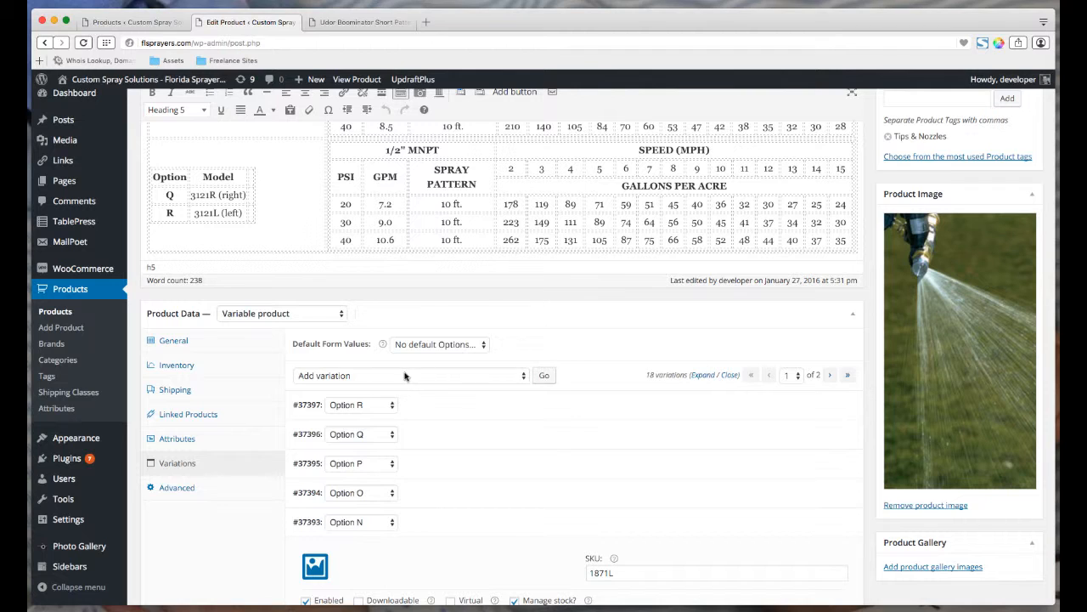
left_click(545, 376)
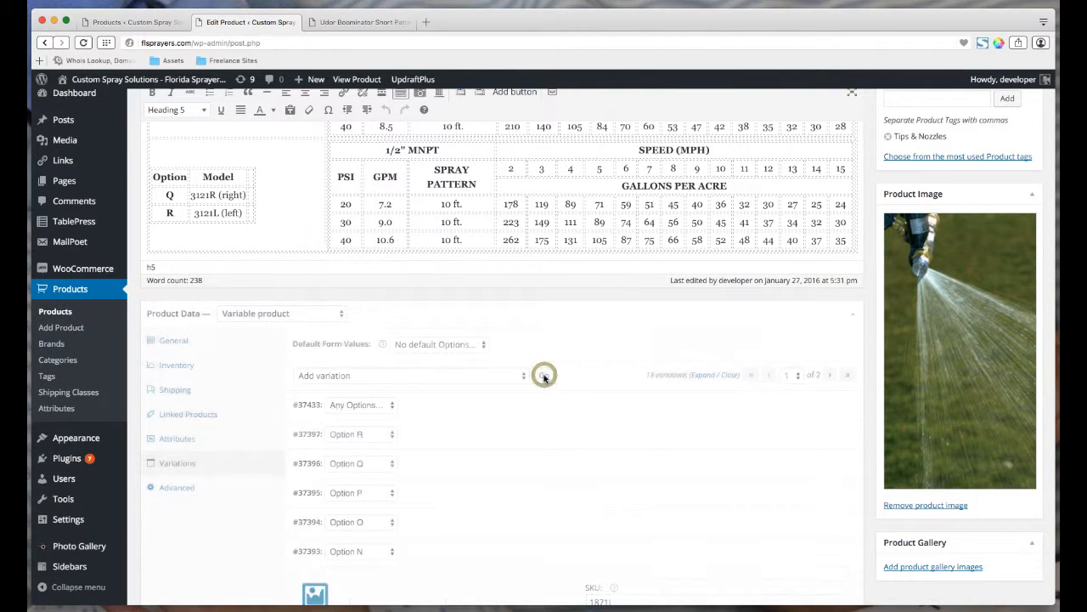
left_click(380, 406)
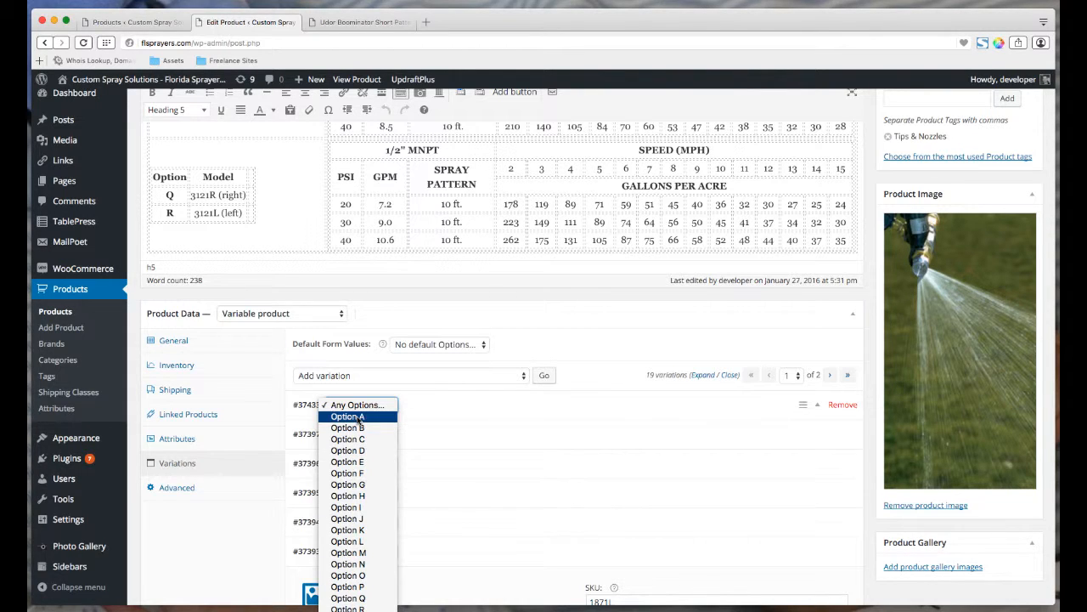
left_click(445, 406)
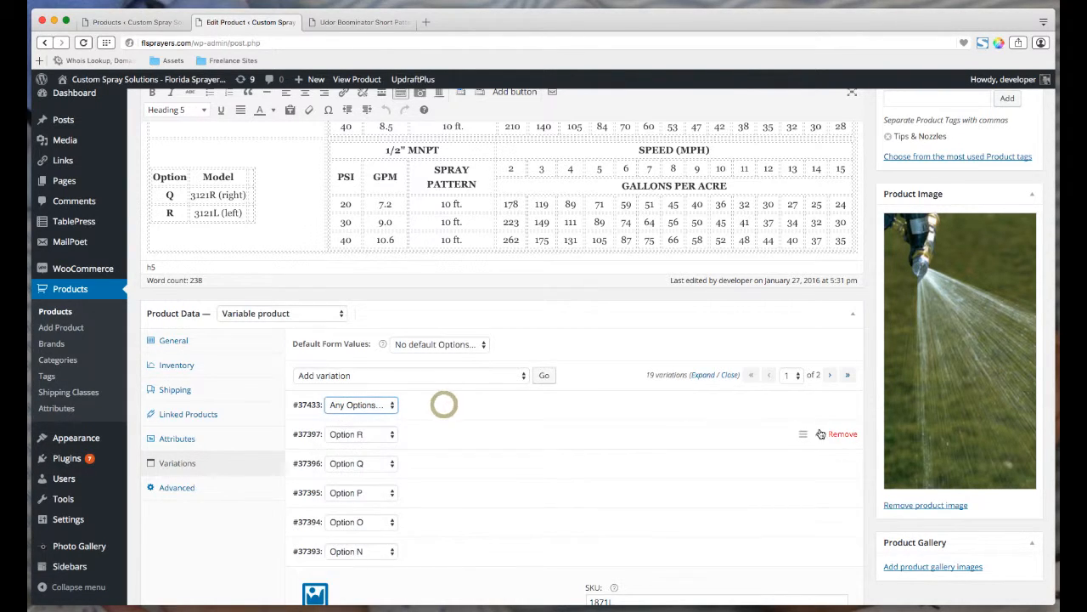
Expand the Option R variation, review its SKU, price, stock and shipping fields, and collapse the Product Data section
left_click(809, 434)
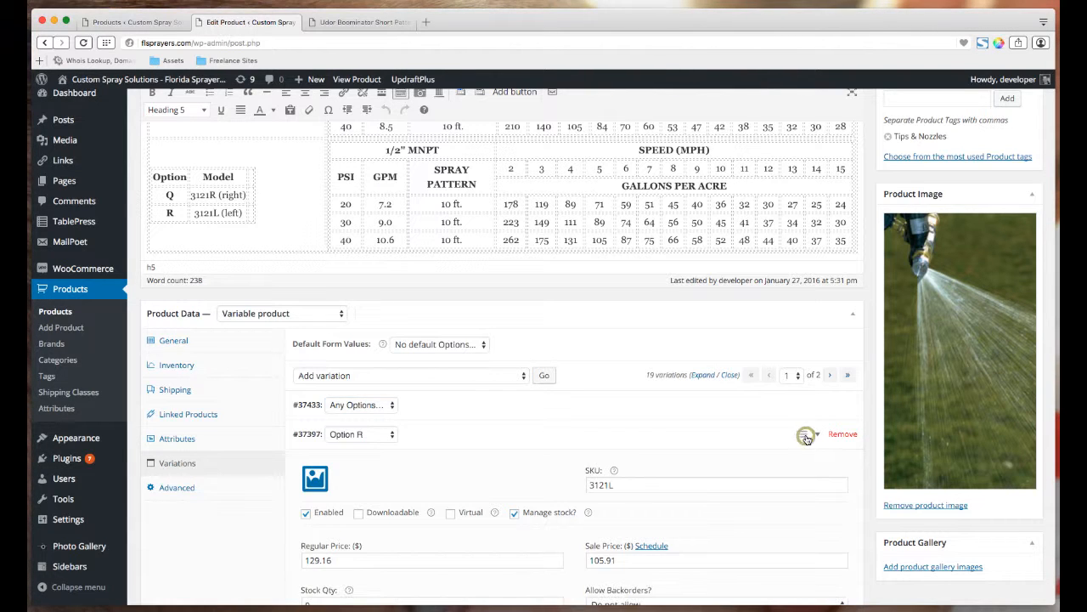
scroll(632, 449, "down", 2)
scroll(631, 449, "down", 4)
scroll(349, 401, "down", 3)
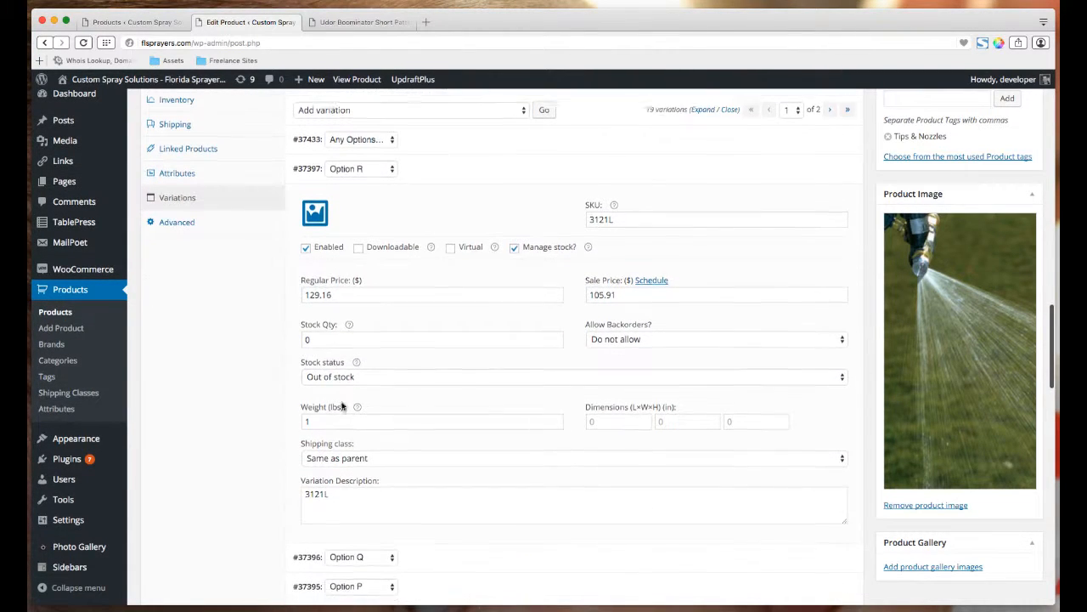
scroll(349, 401, "up", 8)
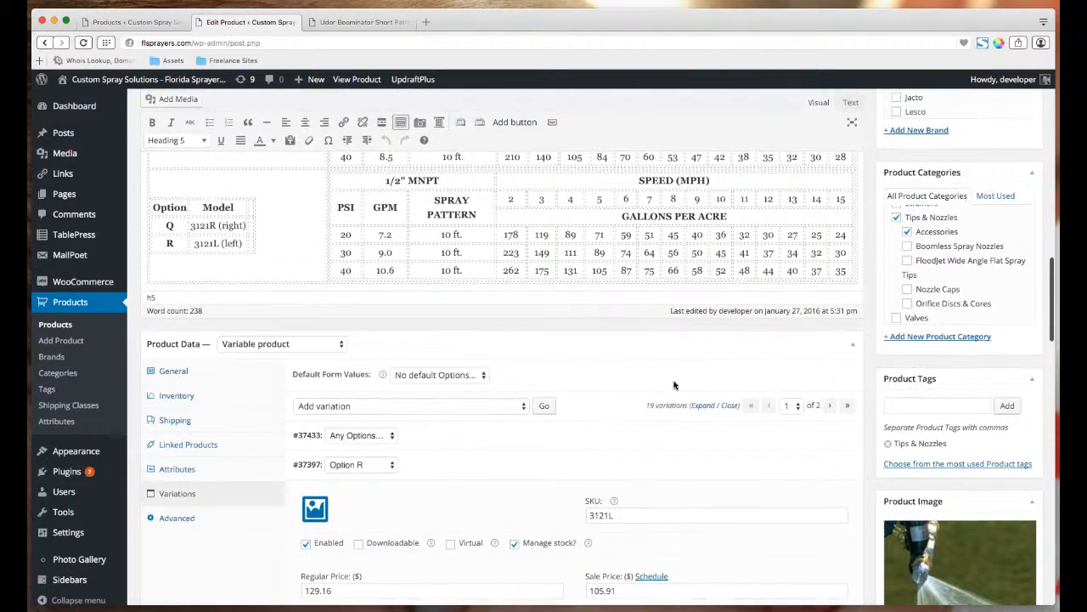
left_click(852, 353)
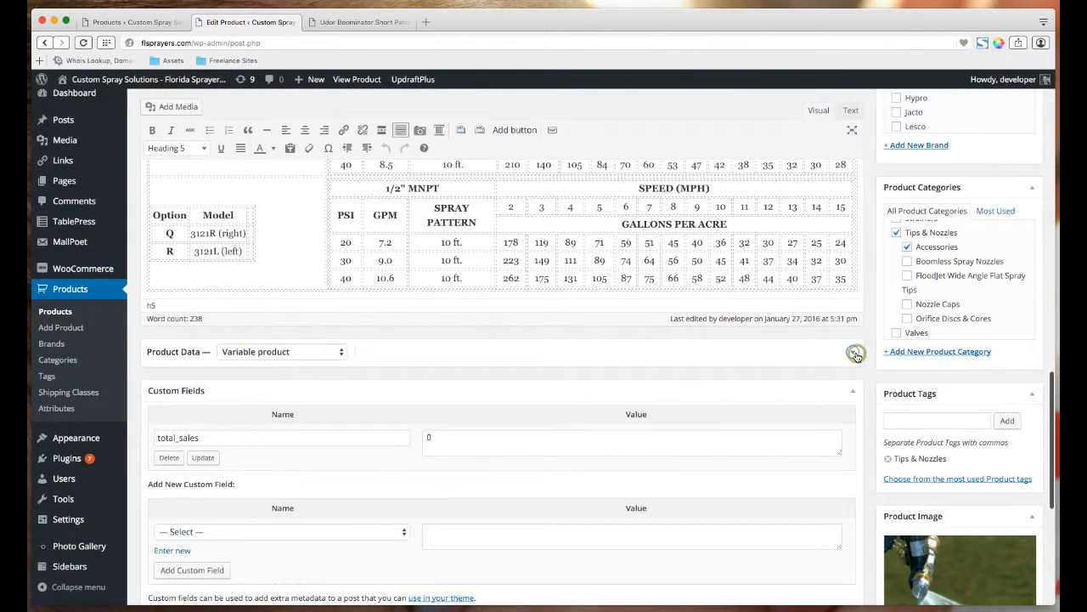
Examine the live Udor Boominator Short Pattern Spray Nozzles page alongside its product editor, ending on the live page
left_click(358, 23)
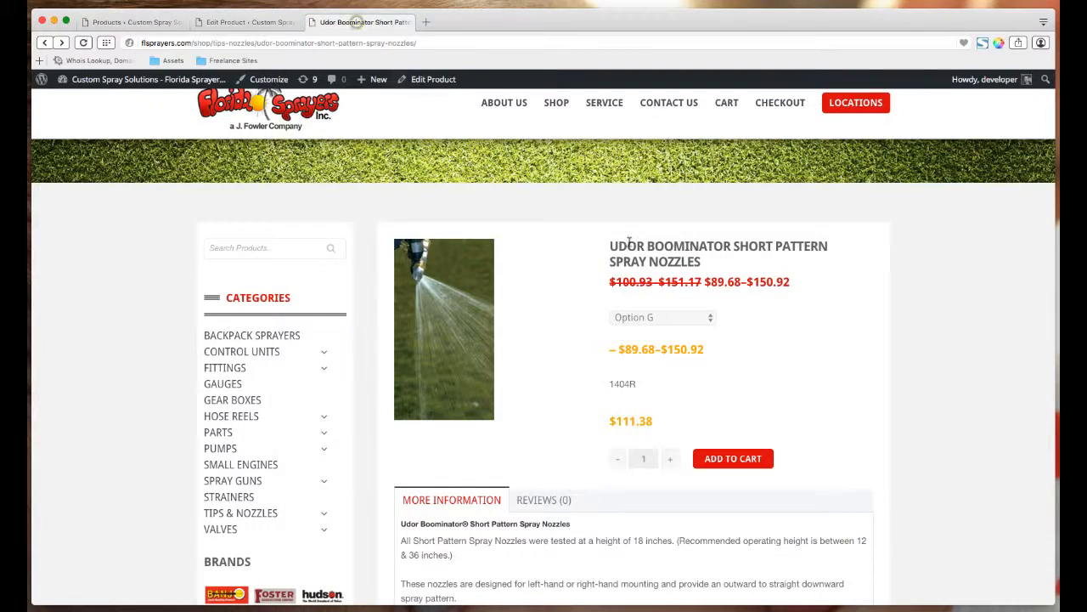
scroll(685, 367, "up", 1)
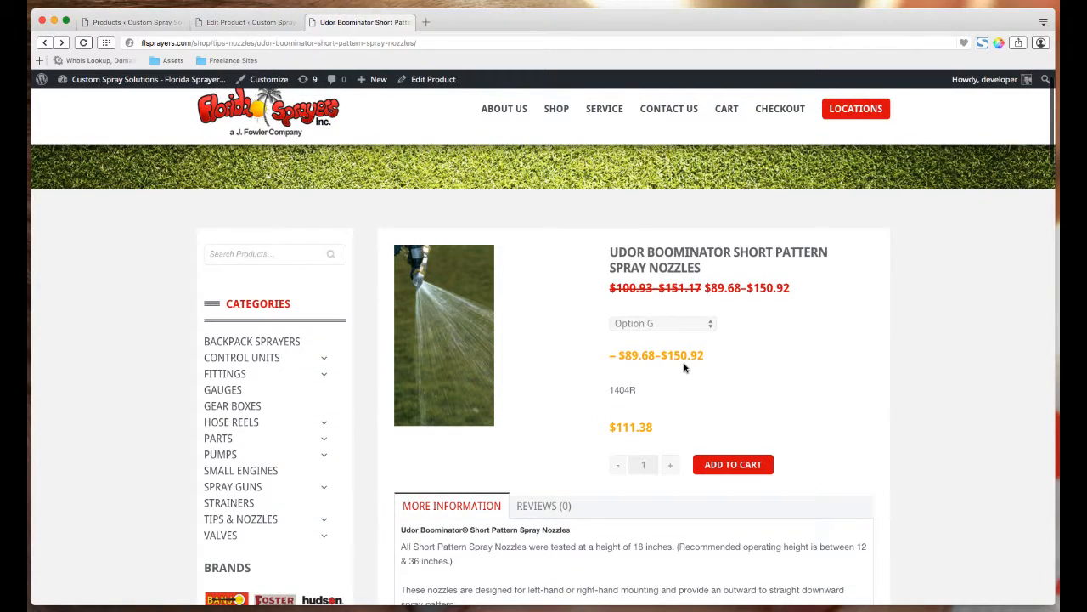
scroll(735, 374, "up", 2)
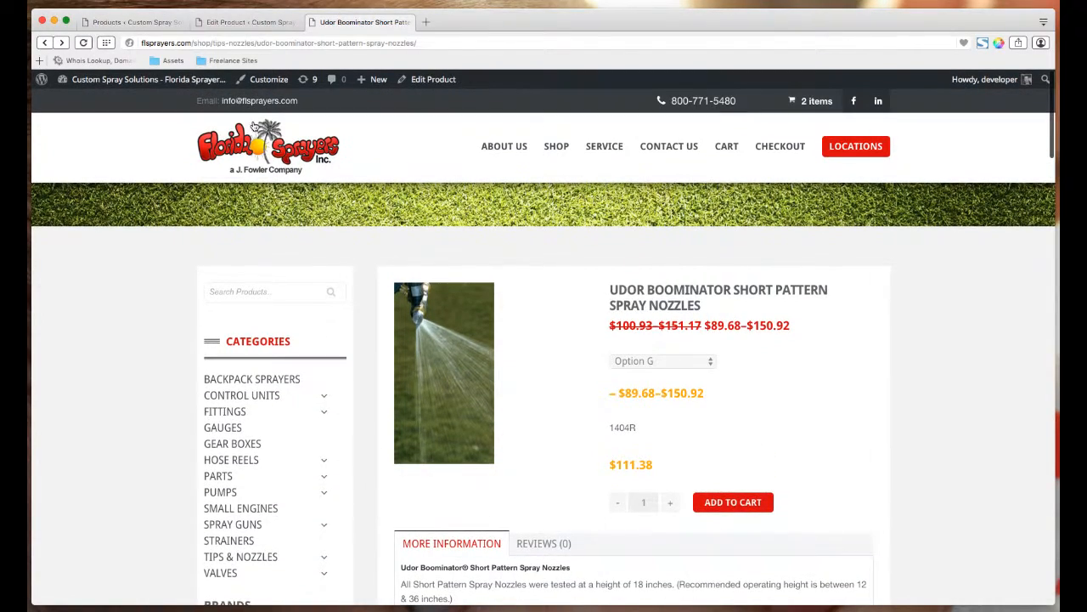
left_click(239, 22)
scroll(285, 161, "up", 4)
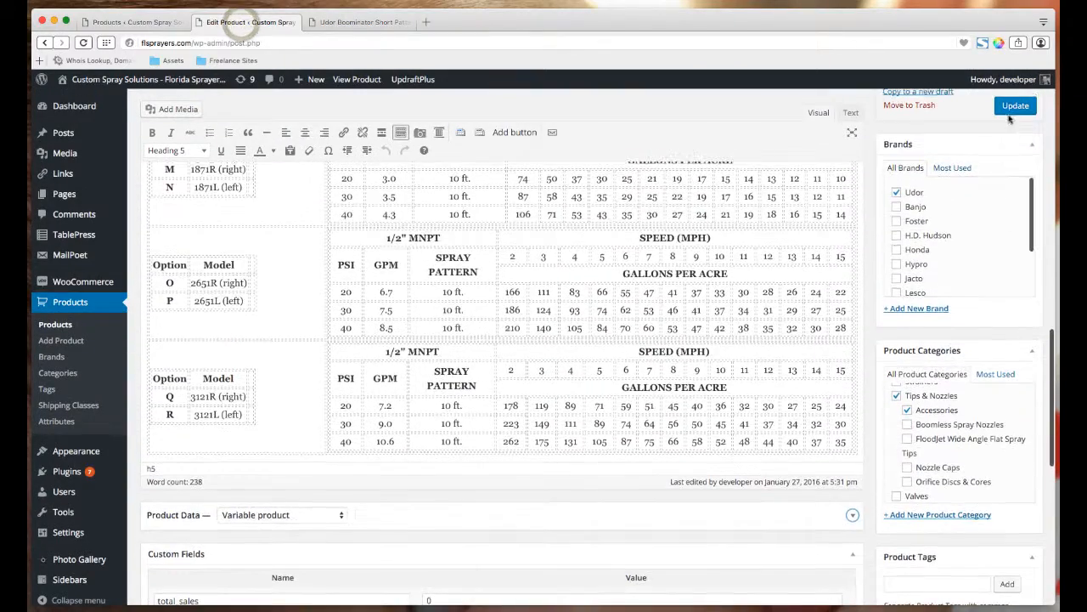
left_click(338, 22)
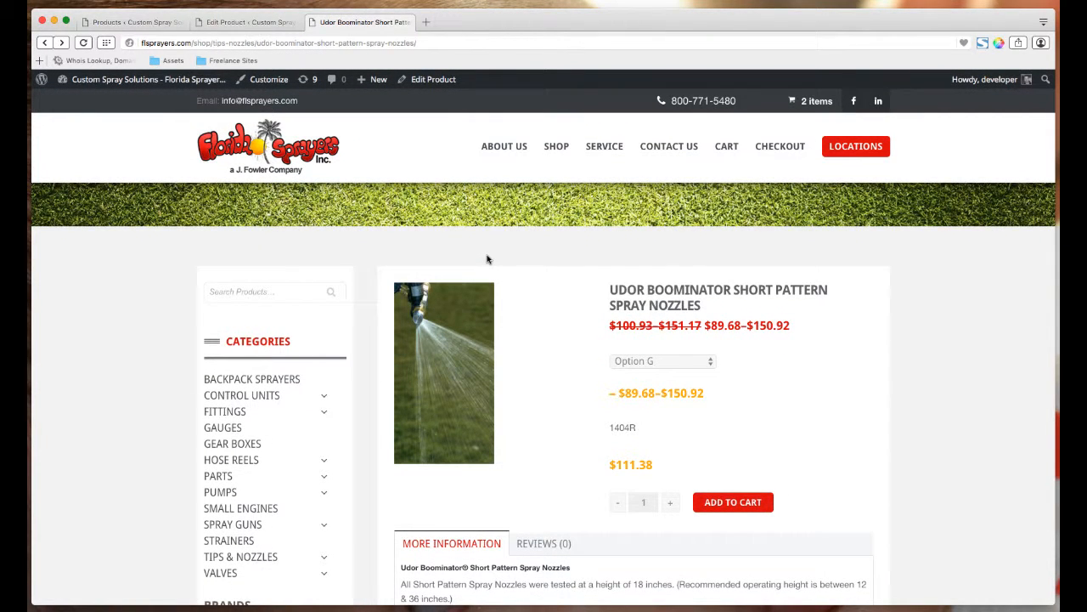
Open the storefront's shop page and look through the listed products and their option selectors
left_click(555, 149)
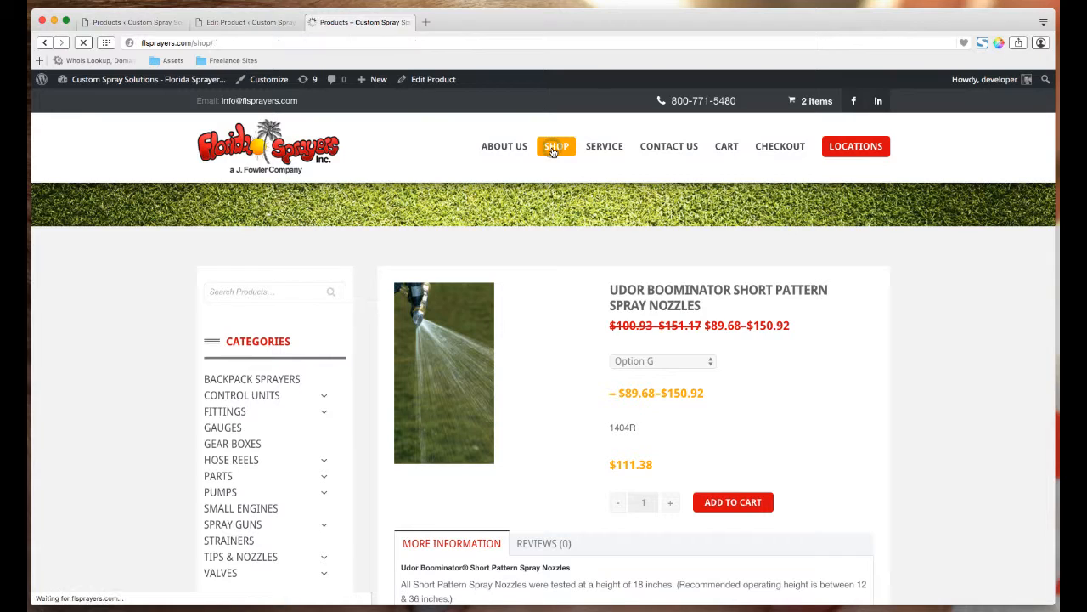
scroll(917, 352, "down", 5)
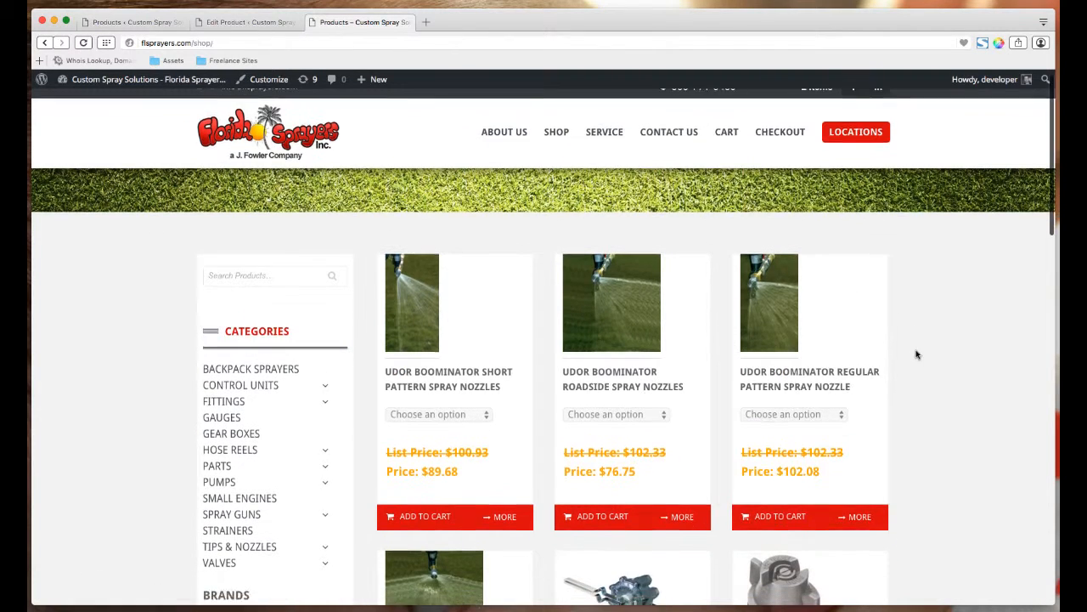
scroll(992, 353, "down", 10)
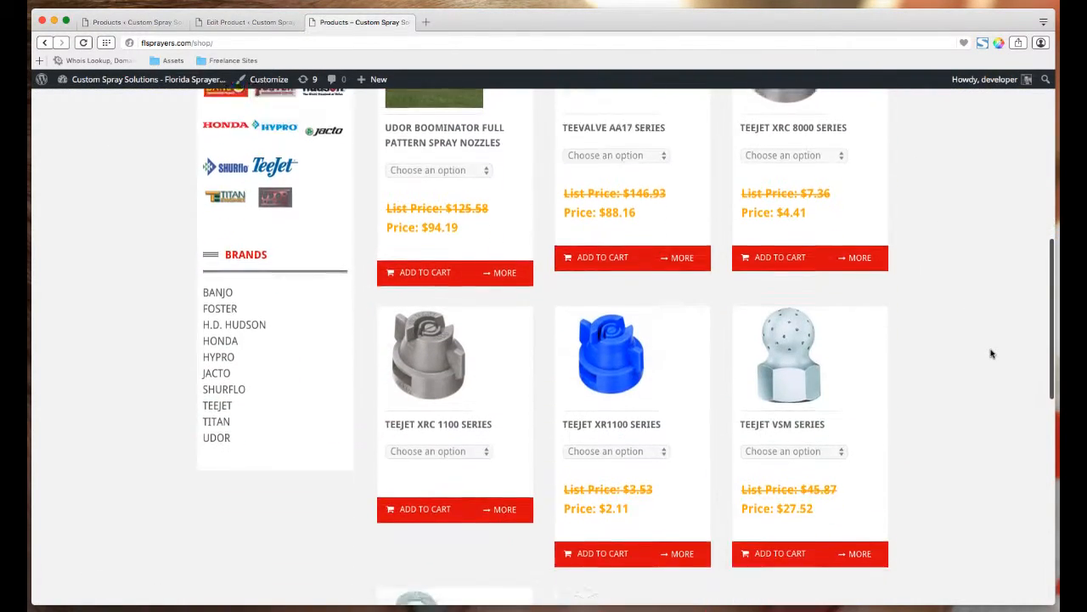
scroll(991, 353, "down", 7)
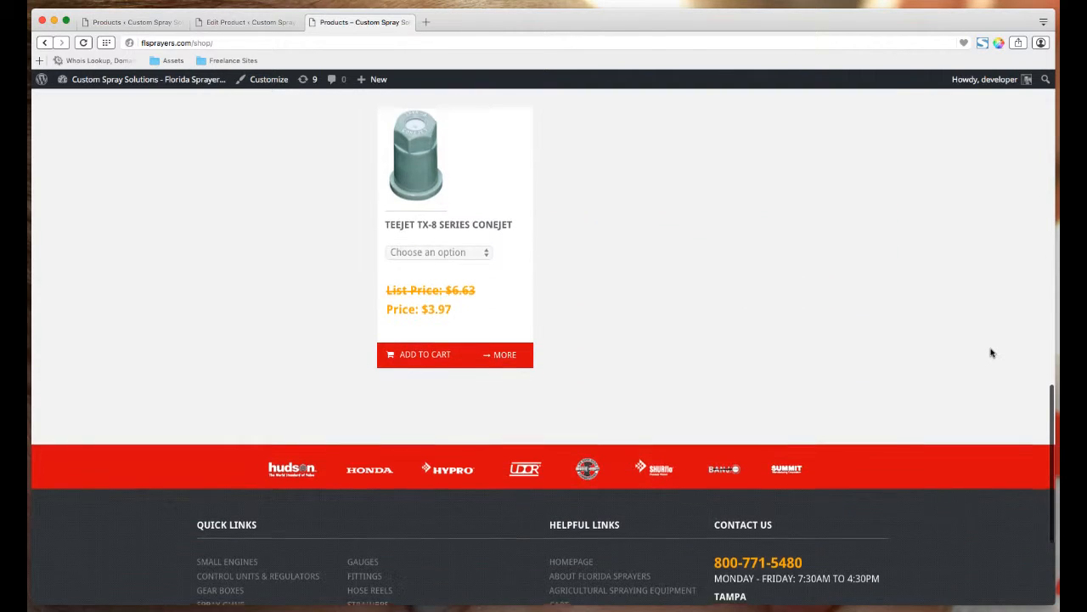
scroll(990, 352, "up", 19)
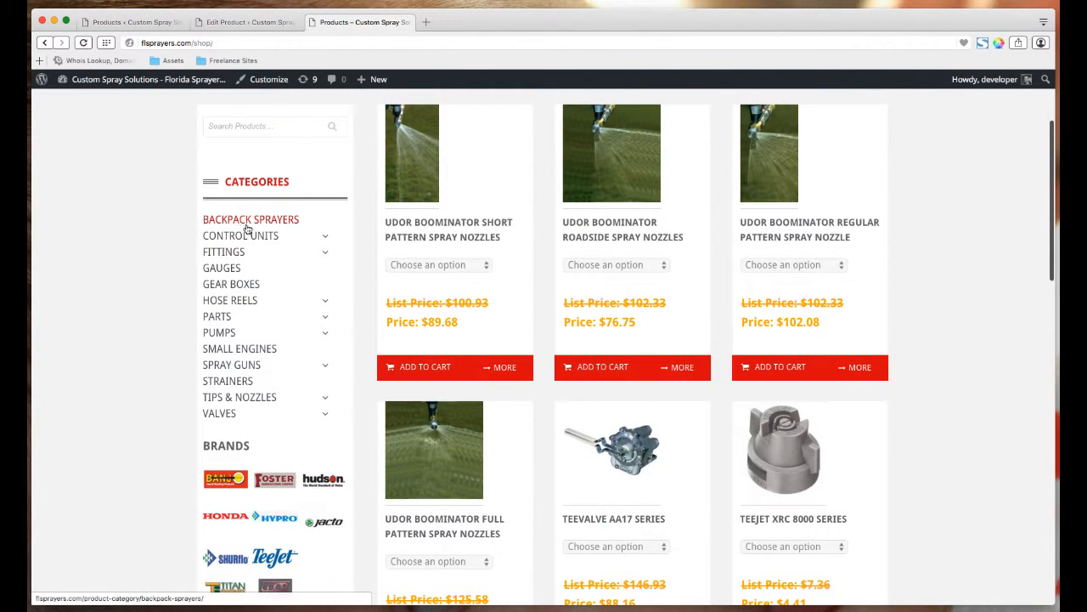
Browse the Gauges category and move on to the Small Engines category to find a product without options
left_click(223, 268)
scroll(778, 437, "down", 5)
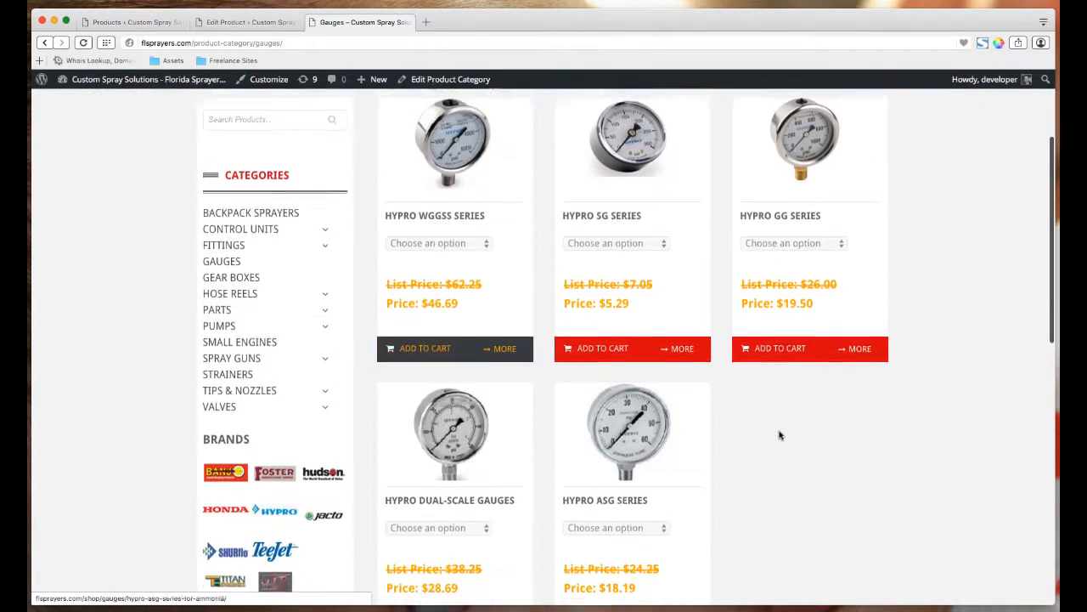
scroll(262, 292, "up", 3)
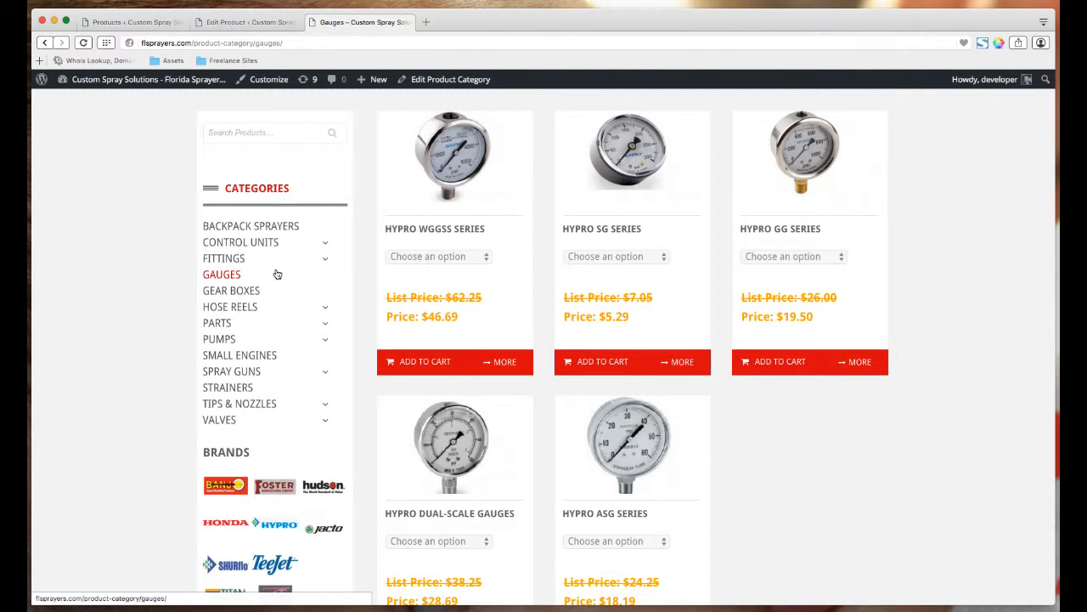
left_click(941, 338)
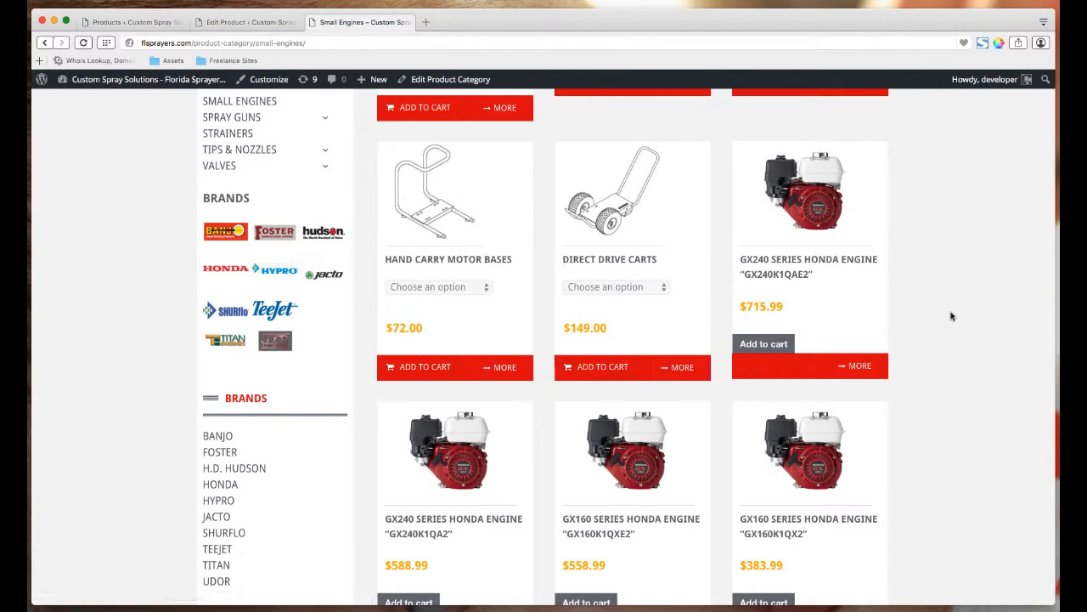
Open the GX240 Series Honda Engine "GX240K1QAE2" product page and review its price, description and features
left_click(798, 268)
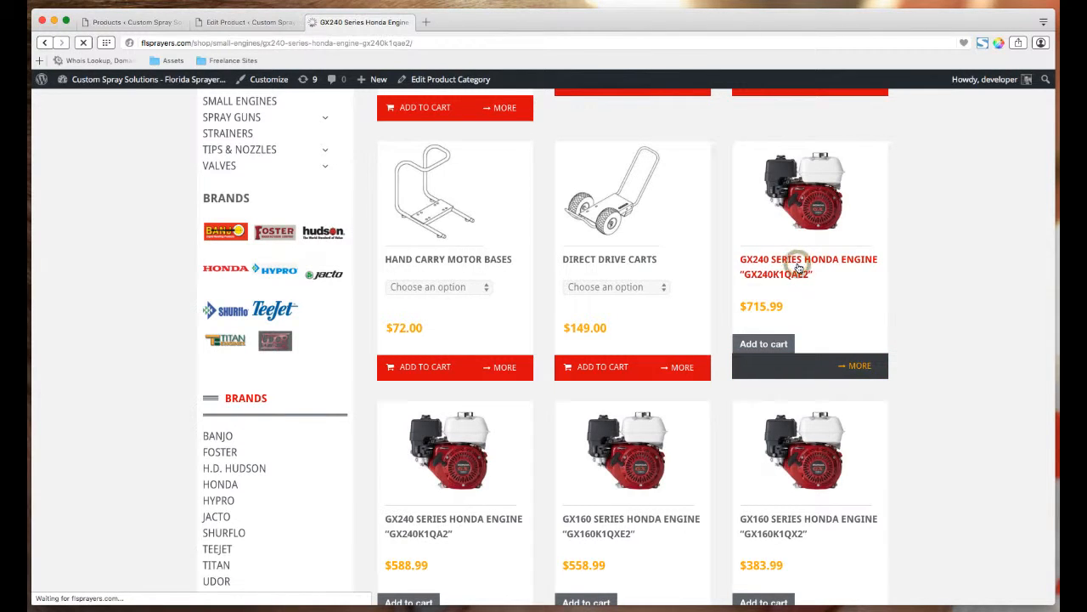
scroll(854, 301, "down", 3)
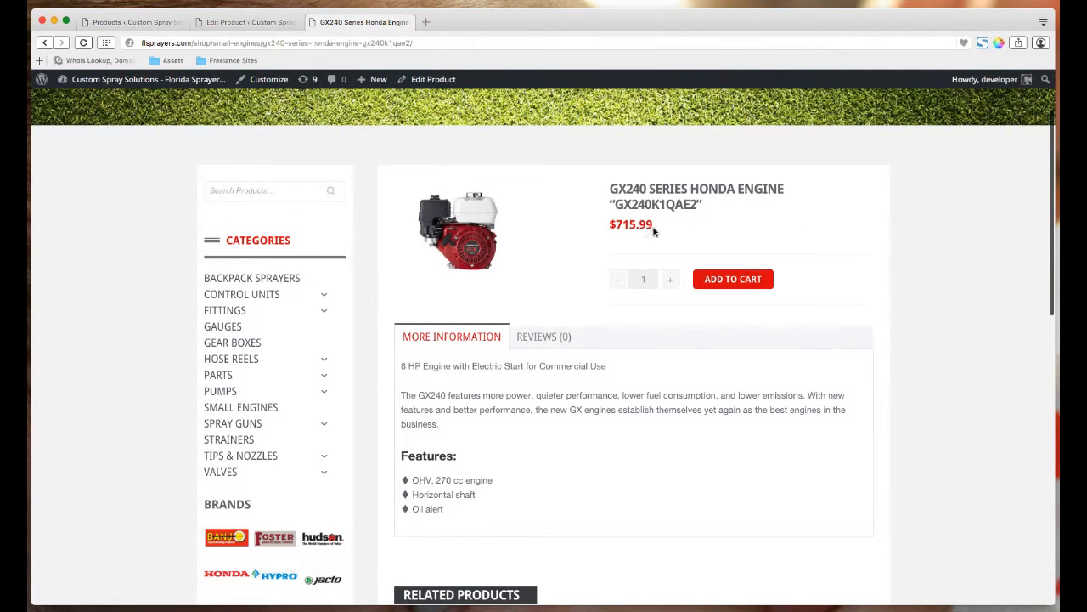
scroll(648, 222, "down", 5)
scroll(478, 466, "up", 6)
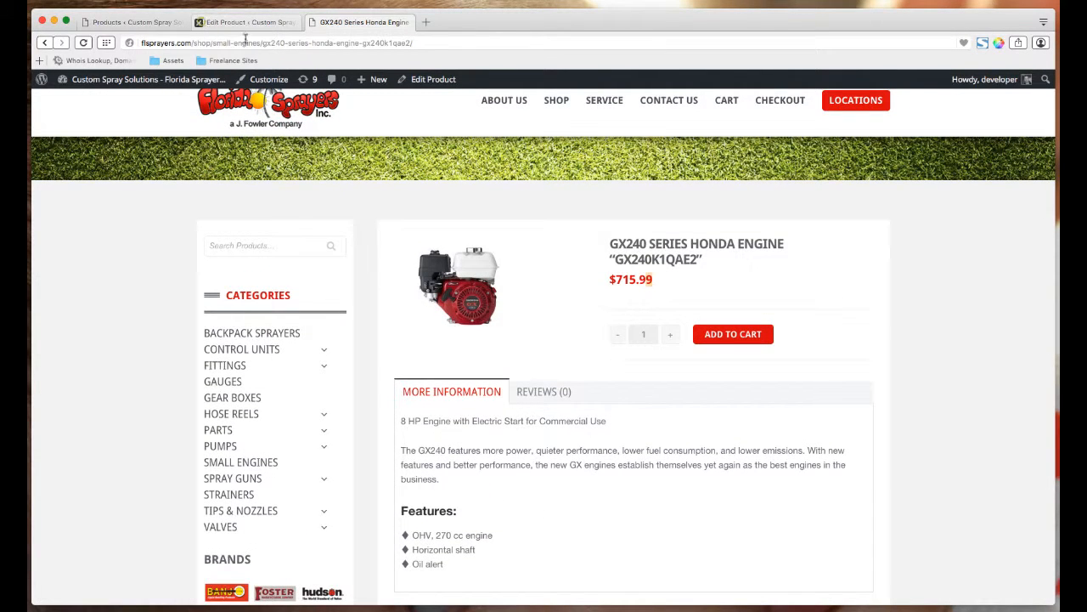
Replace the open nozzle editor with the GX240K1QAE2 engine's edit page and select its description text
left_click(199, 22)
left_click(435, 81)
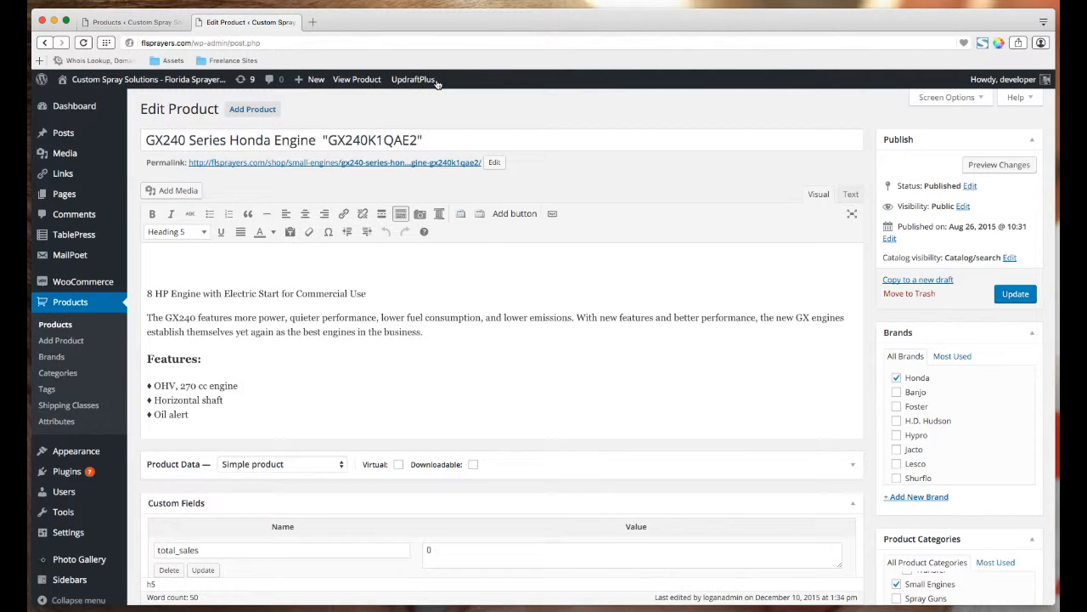
left_click_drag(225, 415, 146, 293)
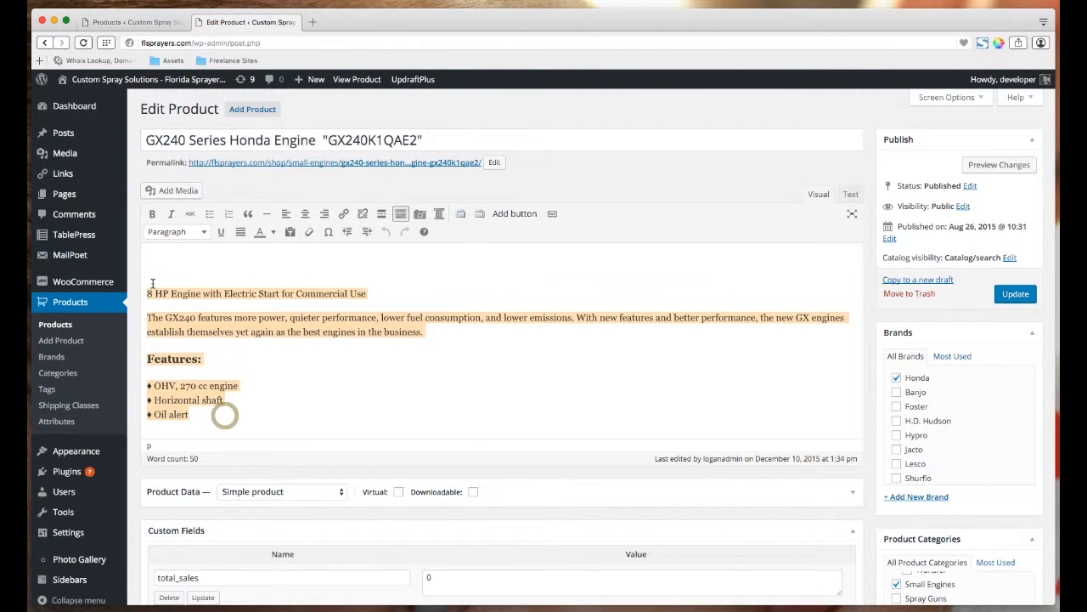
Examine the engine product's brands, categories, custom fields, short description, tags and image
scroll(714, 341, "down", 1)
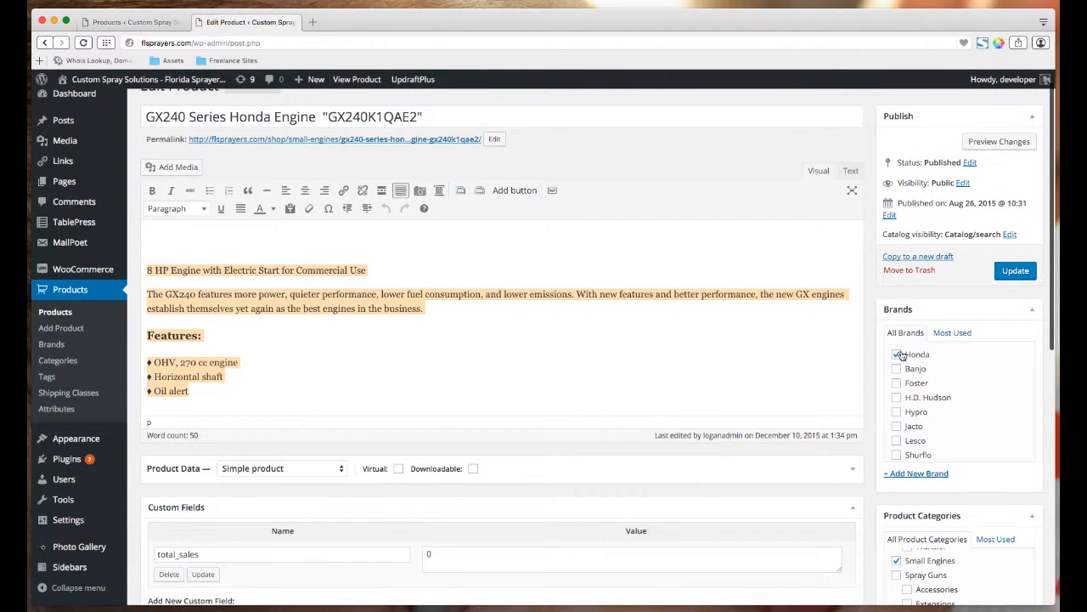
scroll(966, 382, "down", 6)
scroll(951, 506, "down", 3)
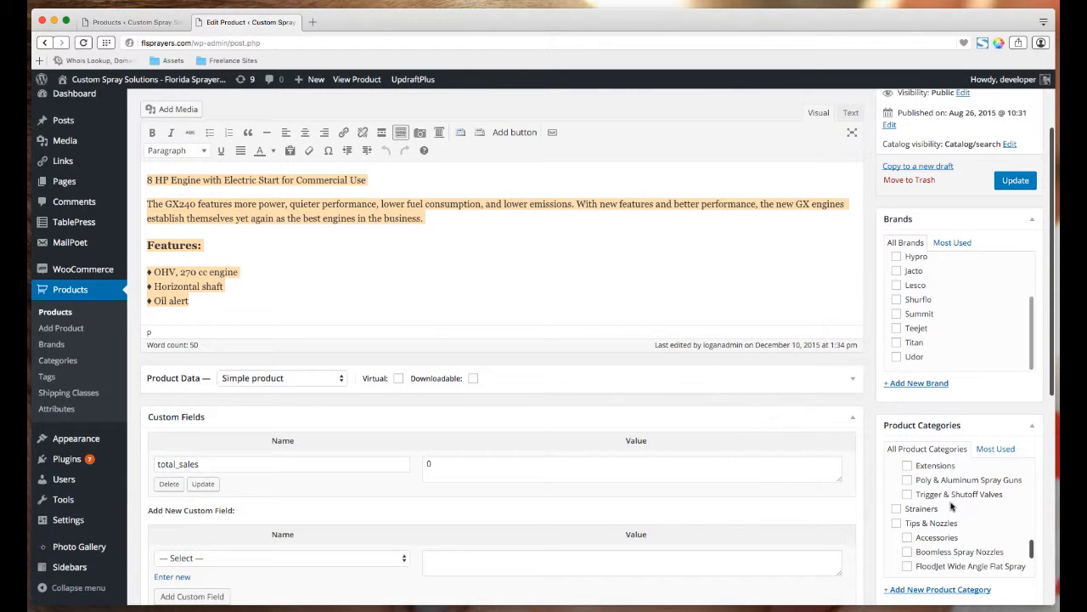
scroll(951, 506, "down", 8)
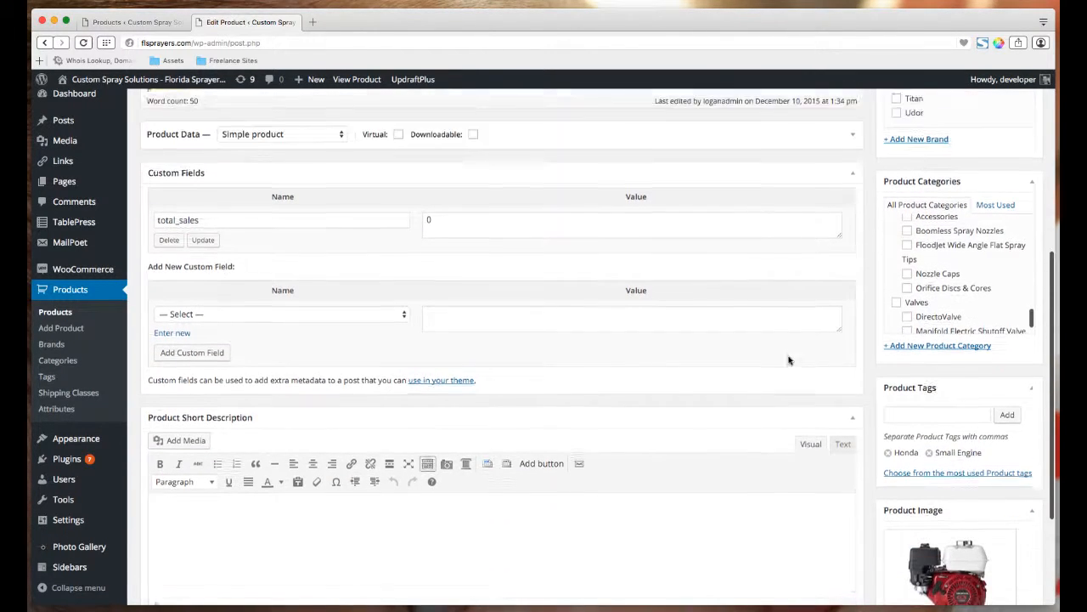
scroll(789, 360, "down", 1)
scroll(522, 379, "down", 3)
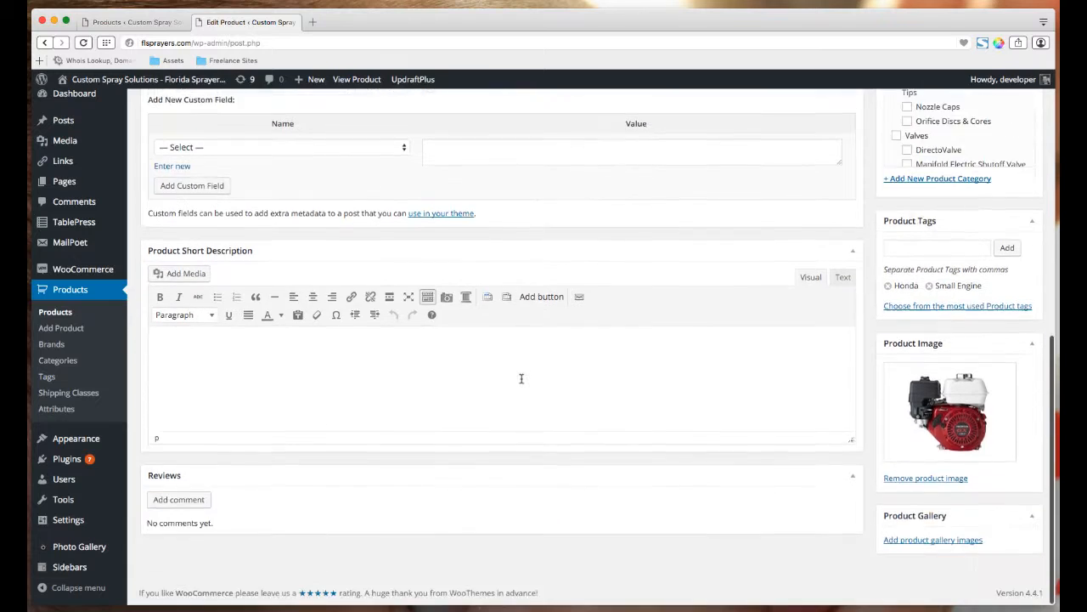
scroll(525, 382, "up", 10)
scroll(527, 385, "up", 1)
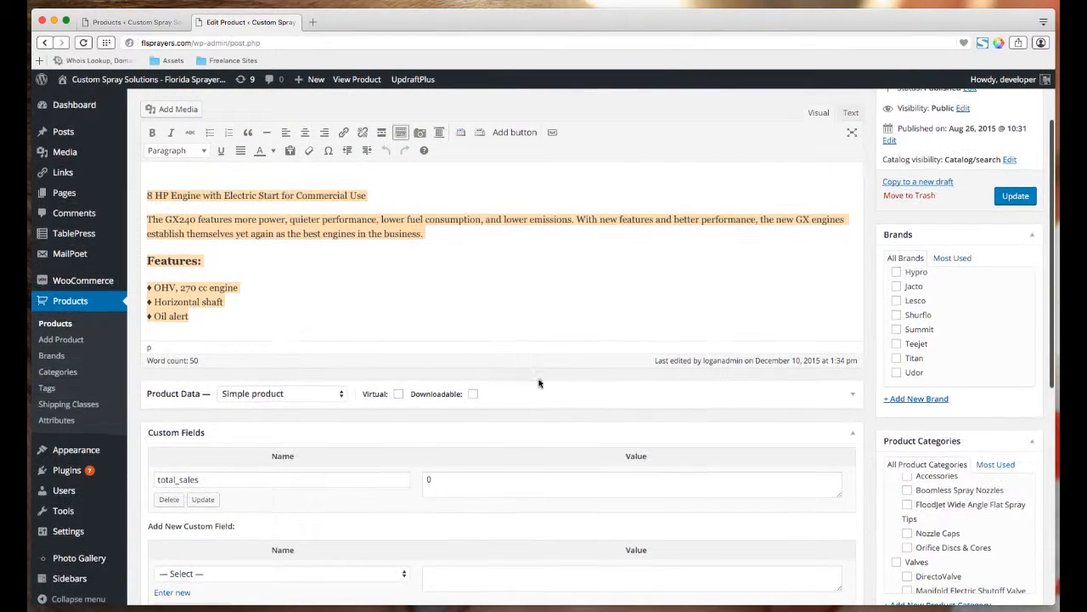
Expand the engine's Product Data and review its General settings and product type choices, keeping Simple product
left_click(546, 392)
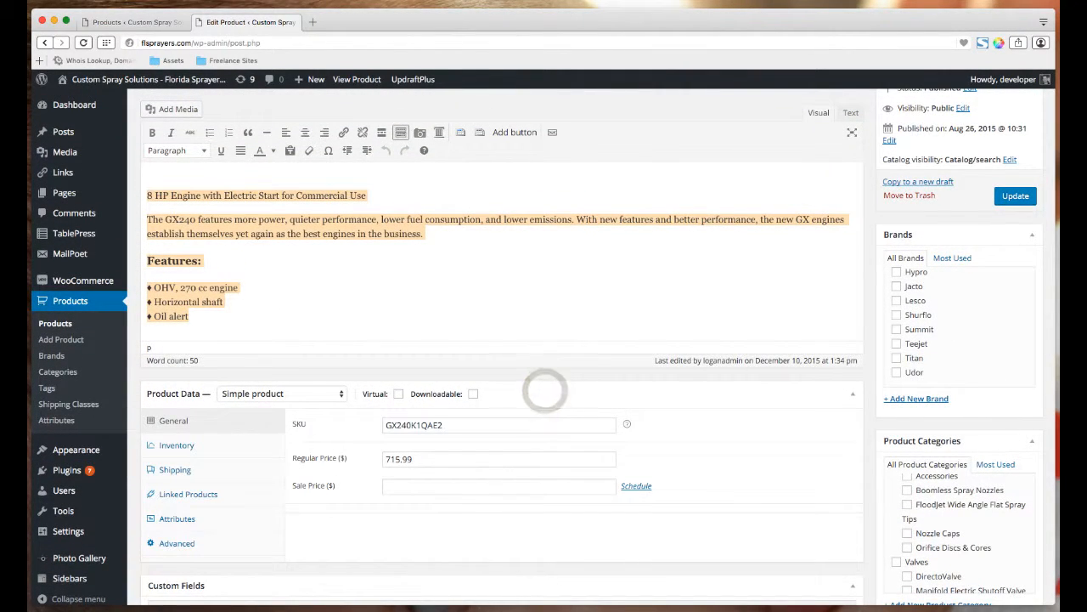
scroll(322, 333, "down", 2)
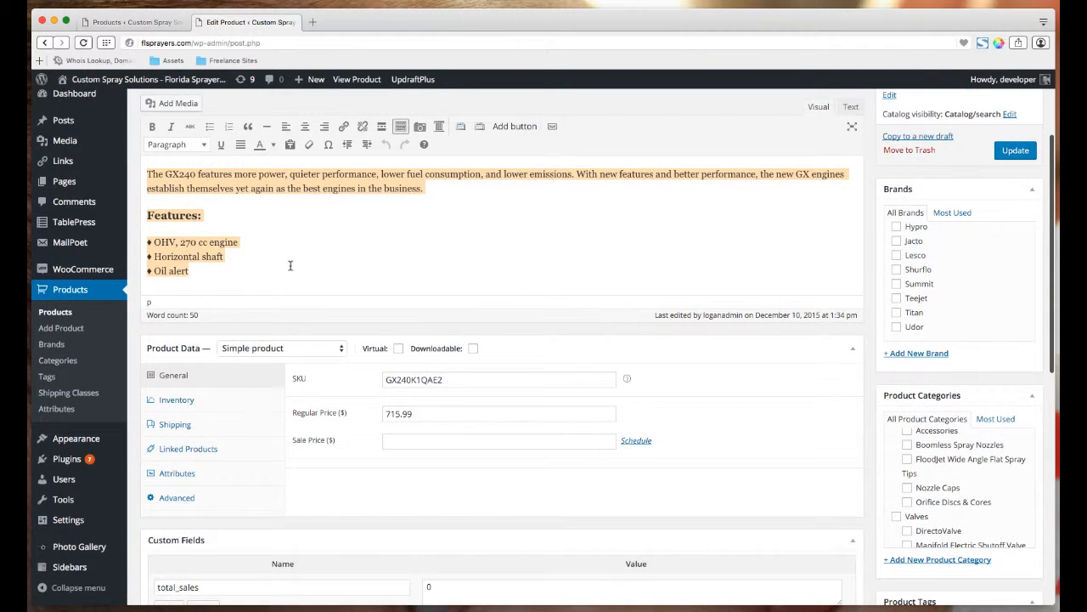
left_click(316, 323)
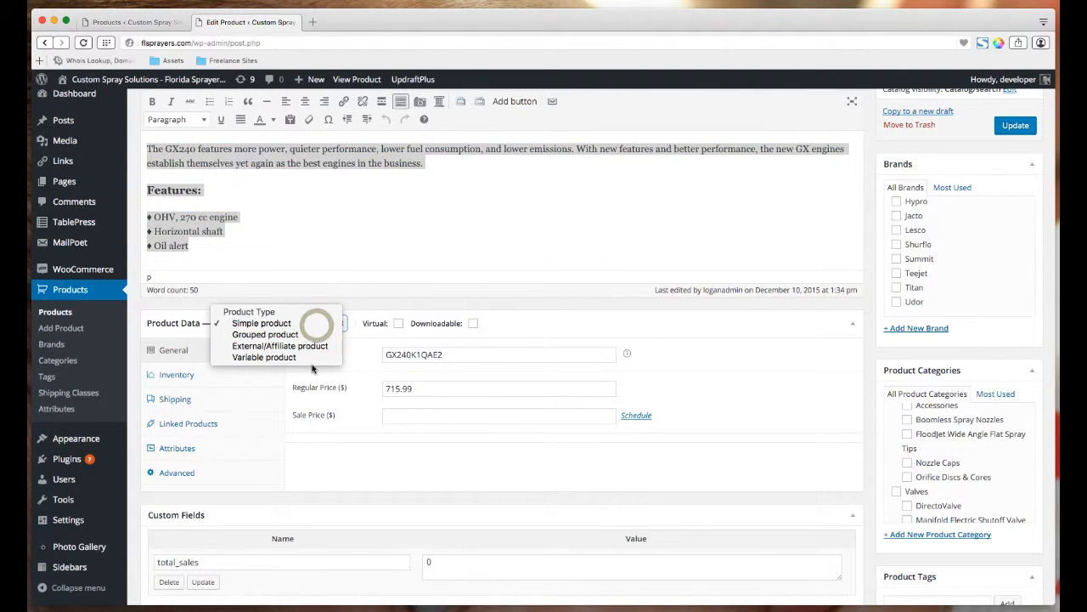
left_click(263, 323)
left_click(344, 458)
scroll(346, 459, "down", 1)
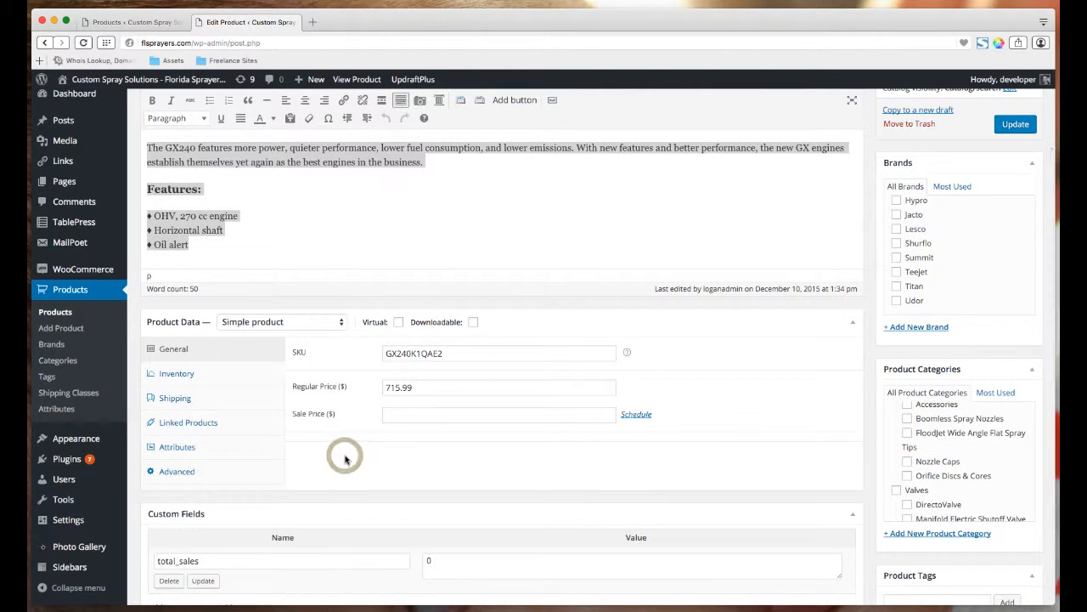
Review the engine's SKU, regular price and sale price fields in the General product data
double_click(418, 353)
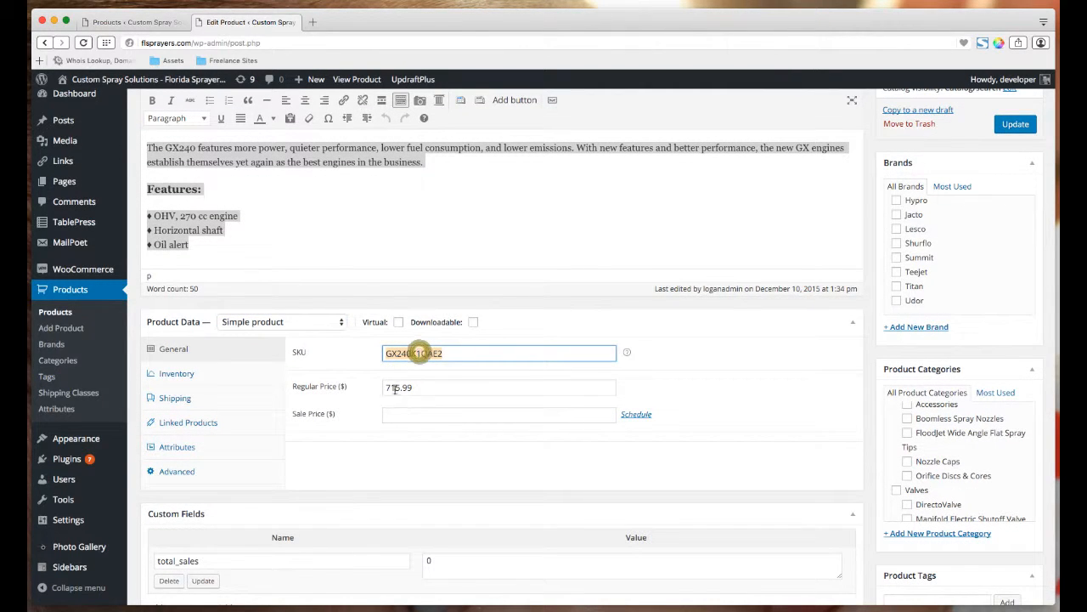
double_click(395, 387)
left_click(395, 414)
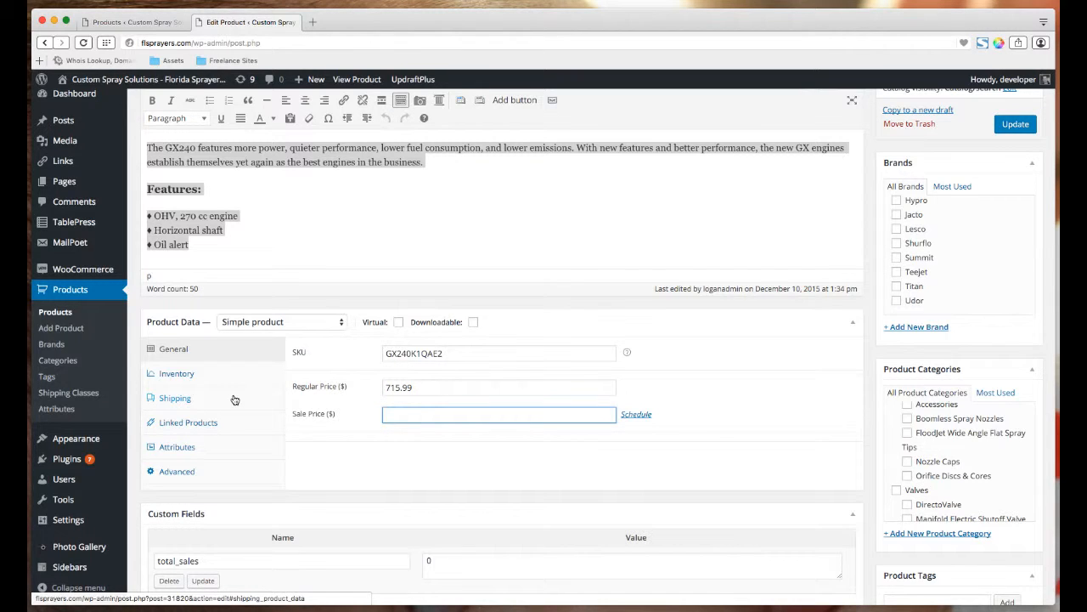
left_click(357, 447)
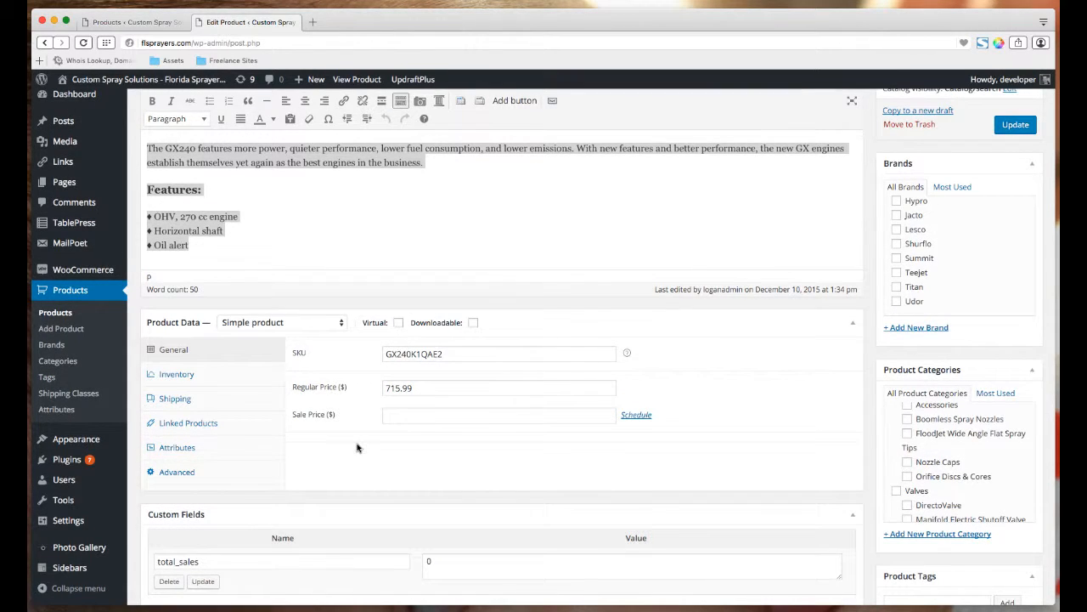
Check the engine's Inventory settings, returning to General to go over the SKU and price fields again
left_click(181, 376)
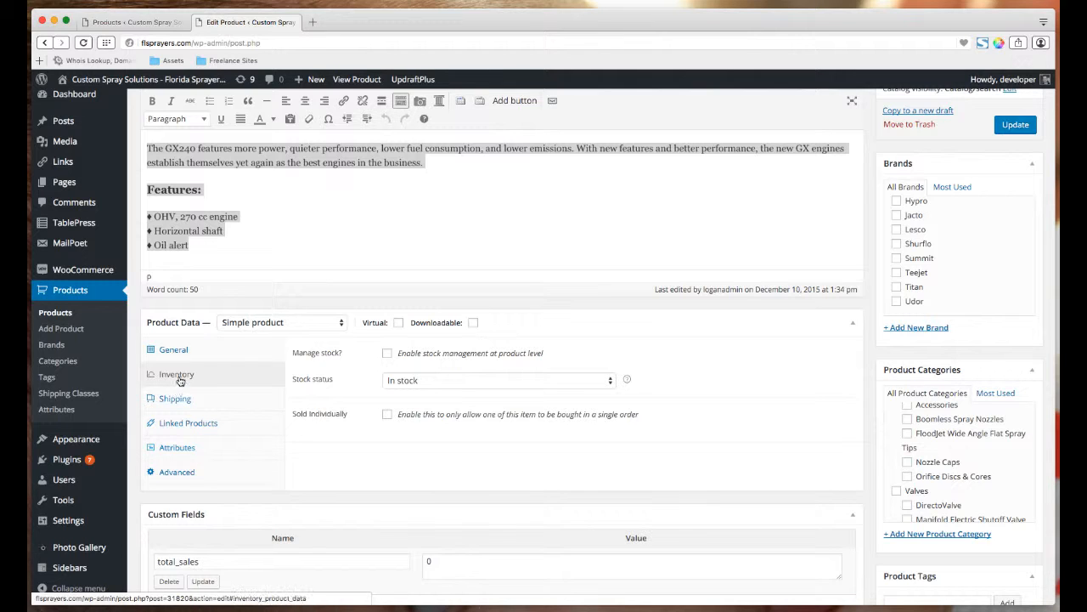
left_click(174, 350)
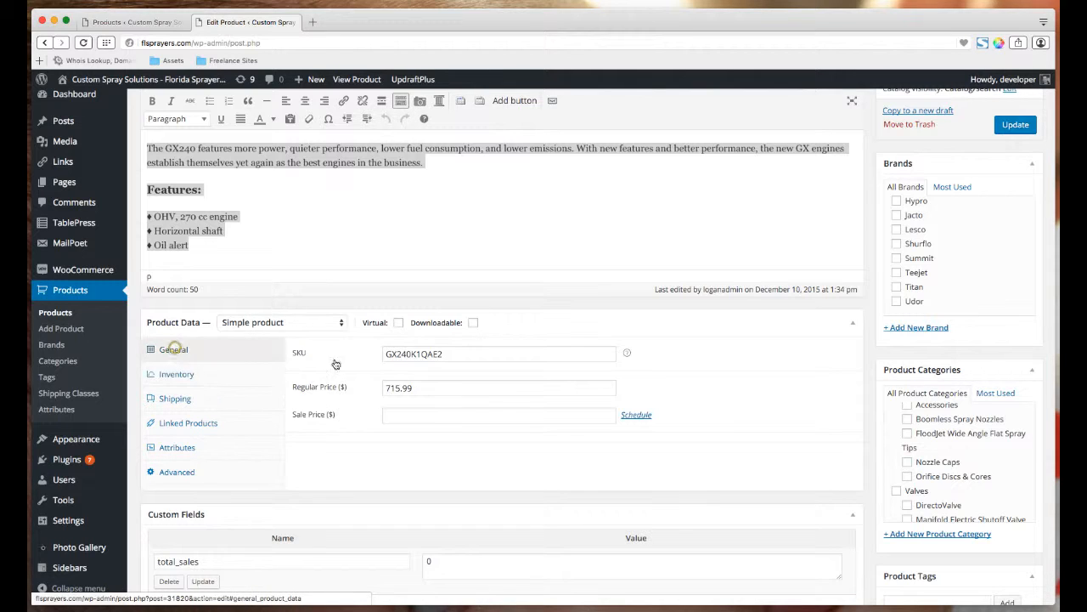
double_click(407, 352)
double_click(403, 388)
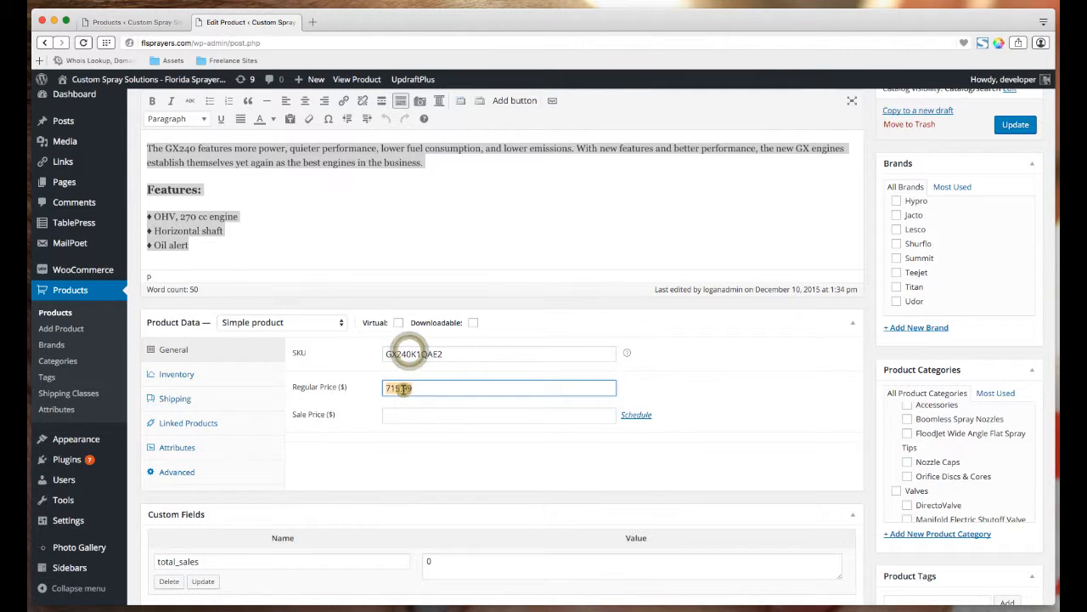
left_click(403, 416)
Examine the engine's Inventory stock options and its Shipping weight, dimensions and shipping class
left_click(208, 376)
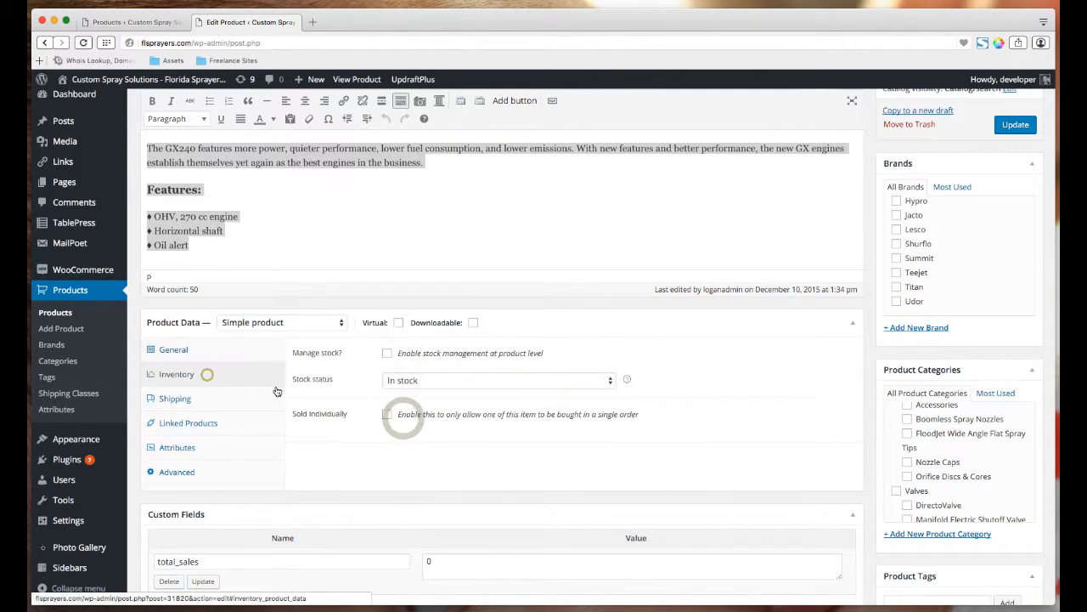
left_click(236, 405)
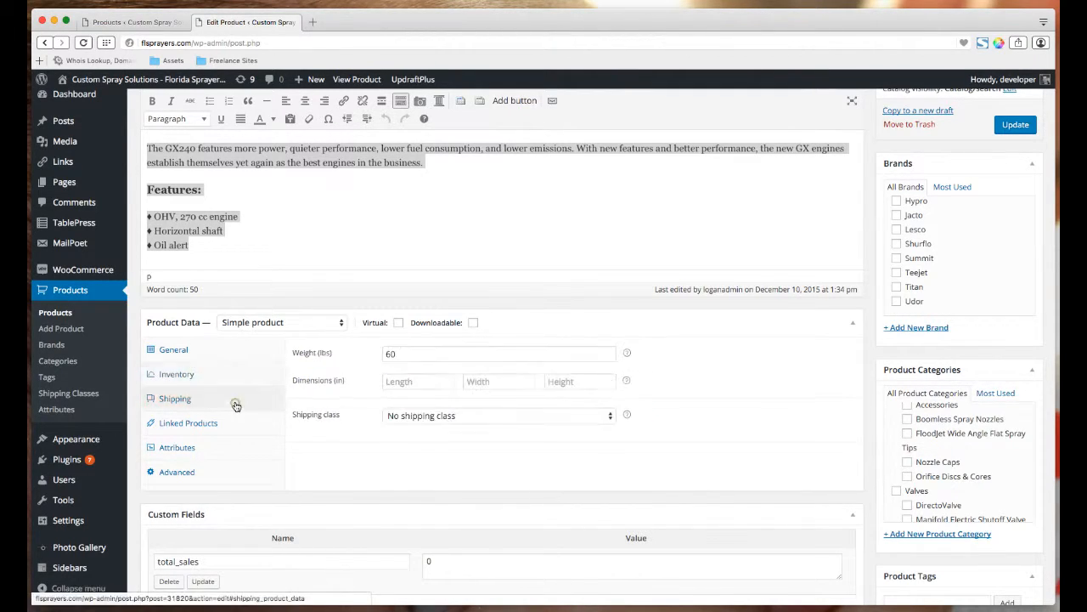
left_click(405, 350)
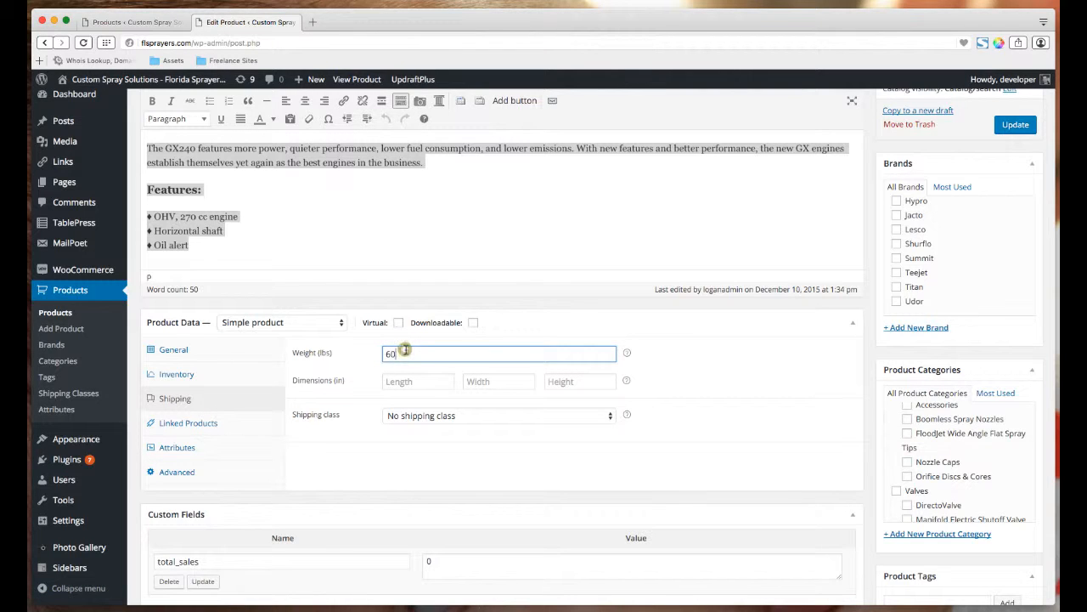
left_click(360, 450)
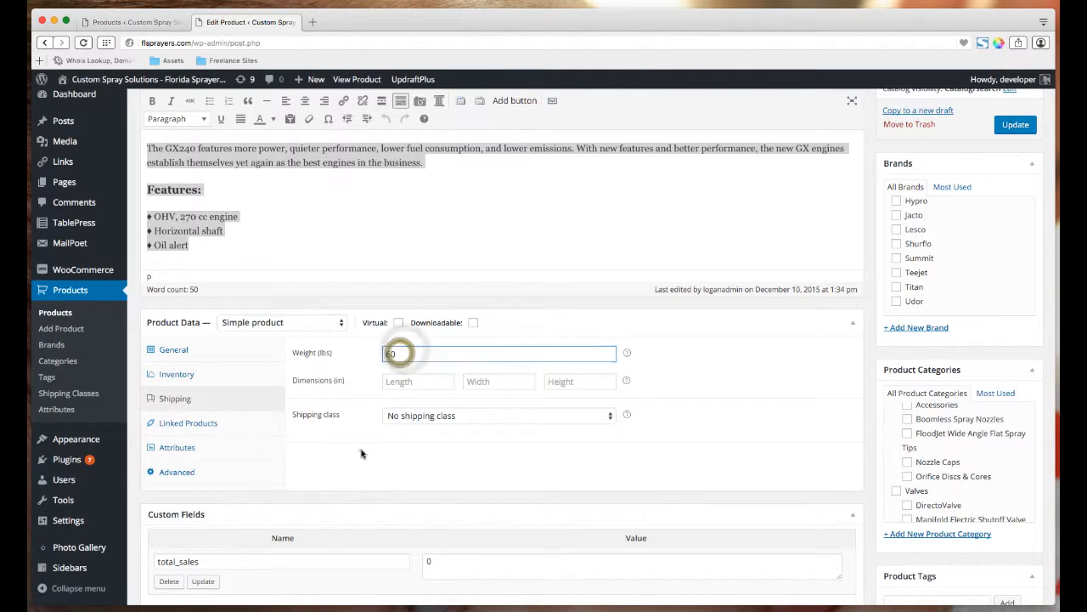
Inspect the engine's Attributes settings and the available product types, keeping Simple product
left_click(173, 474)
left_click(180, 453)
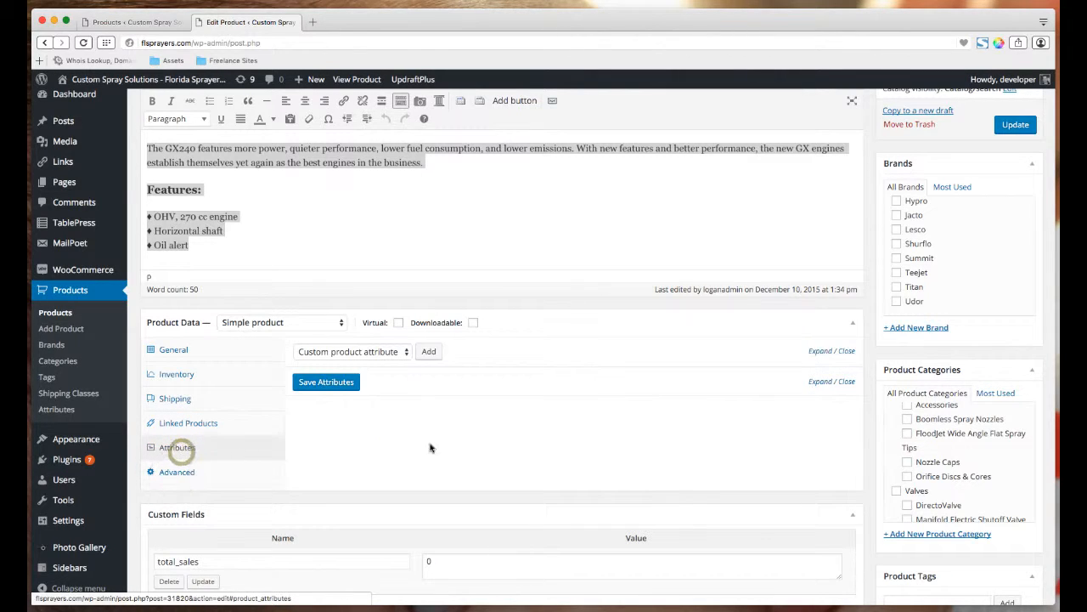
left_click(289, 325)
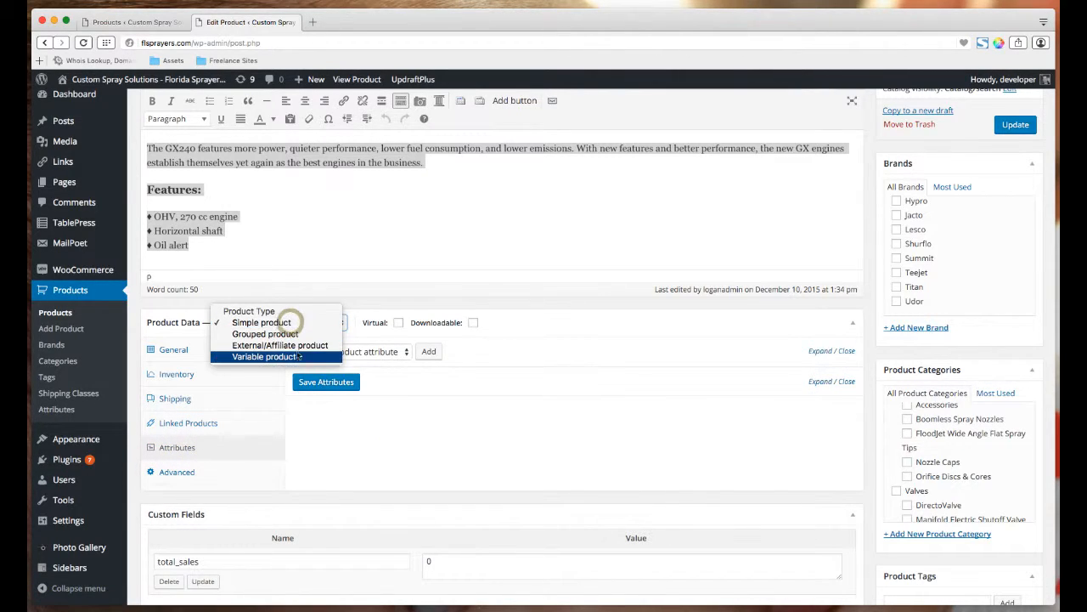
left_click(630, 303)
Collapse the engine's Product Data and review the custom fields, short description, reviews, tags and image sections
left_click(629, 323)
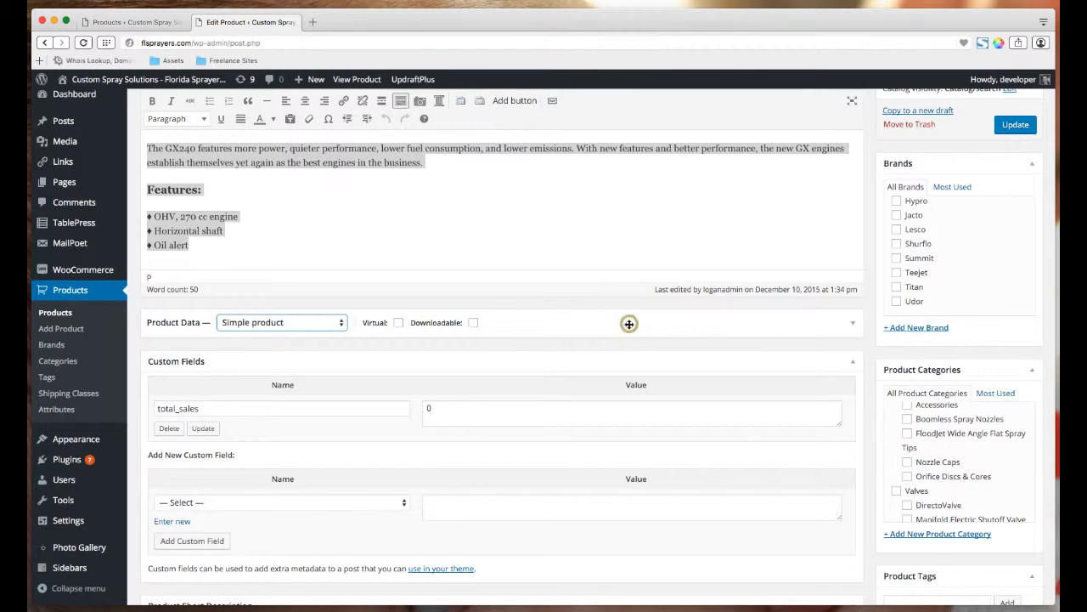
scroll(628, 331, "down", 2)
scroll(627, 340, "down", 5)
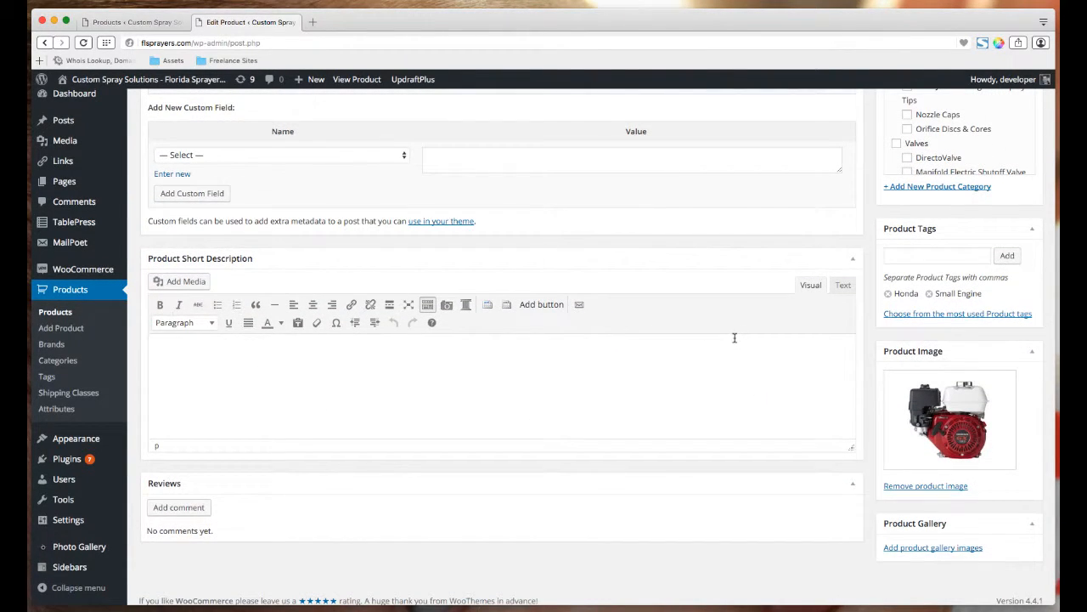
scroll(743, 334, "up", 6)
scroll(815, 340, "down", 6)
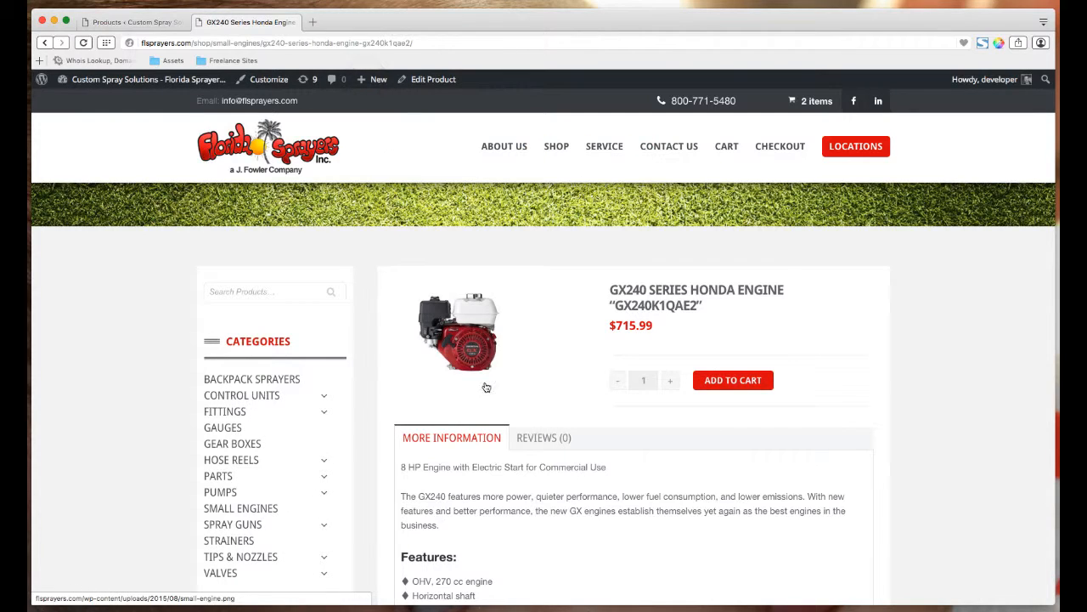
View the storefront's Shop listing and return to the GX240K1QAE2 engine's product page to review it
left_click(554, 146)
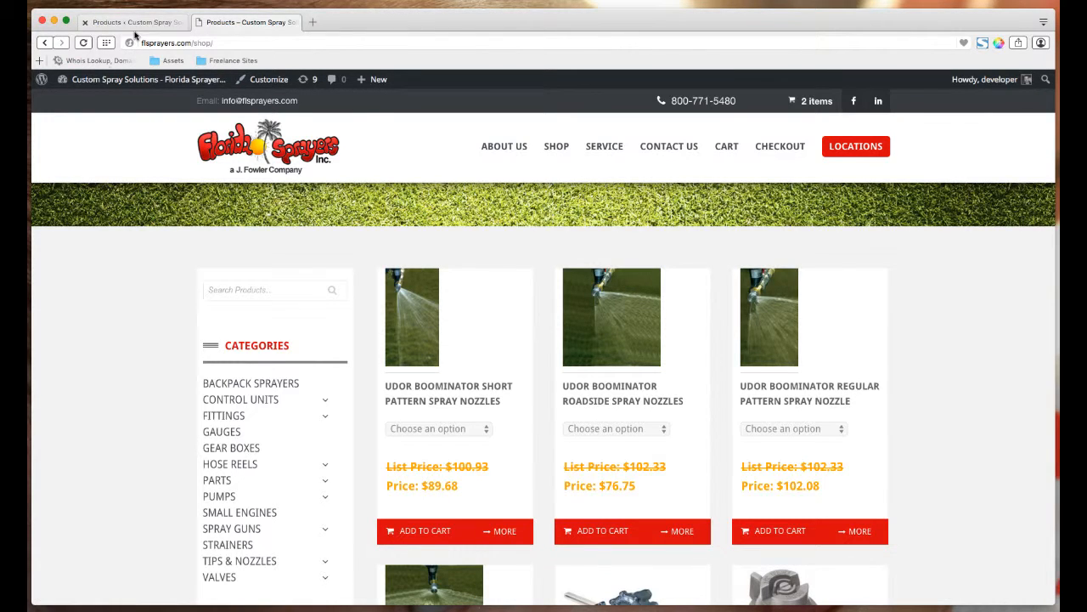
left_click(45, 43)
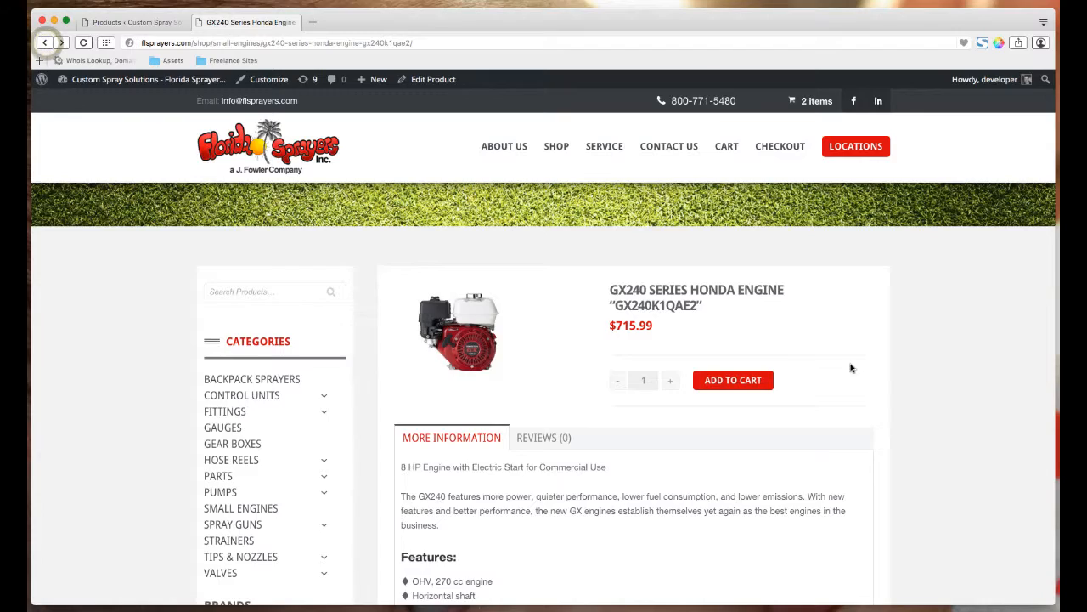
scroll(858, 368, "down", 5)
scroll(861, 367, "up", 5)
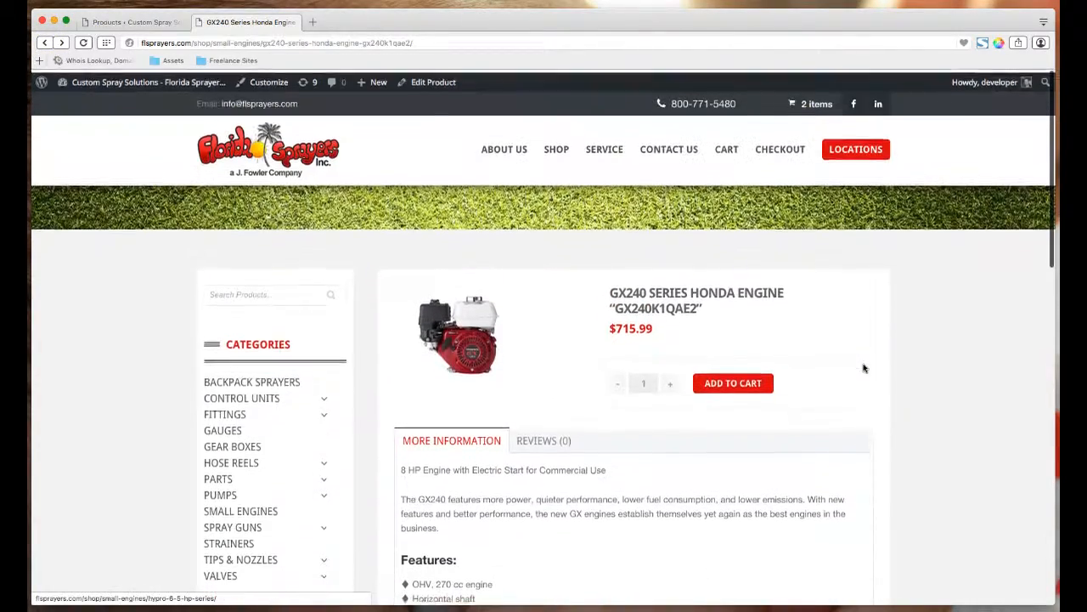
left_click(937, 358)
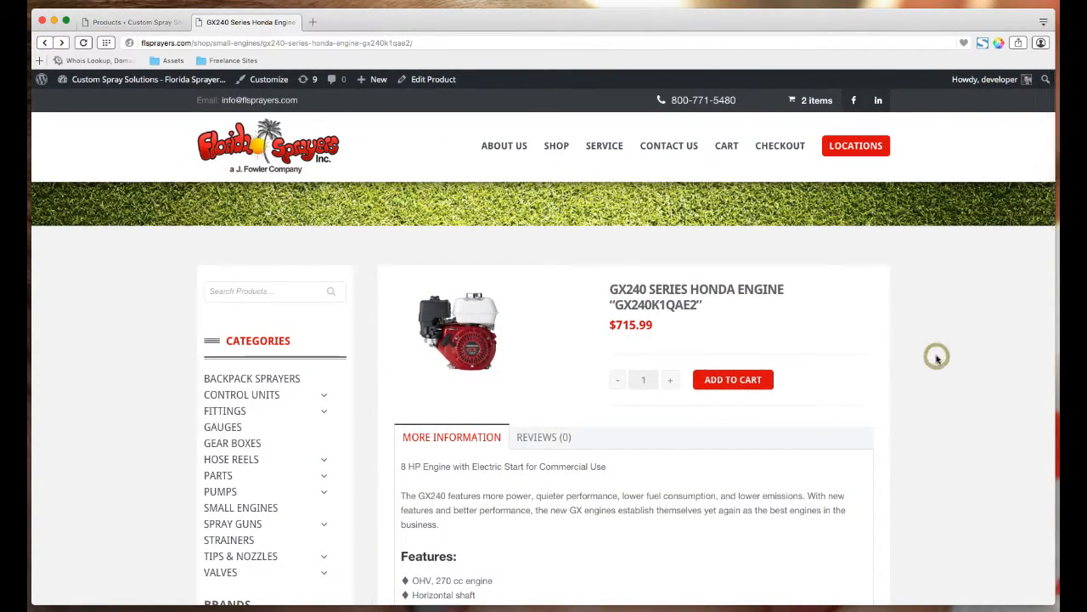